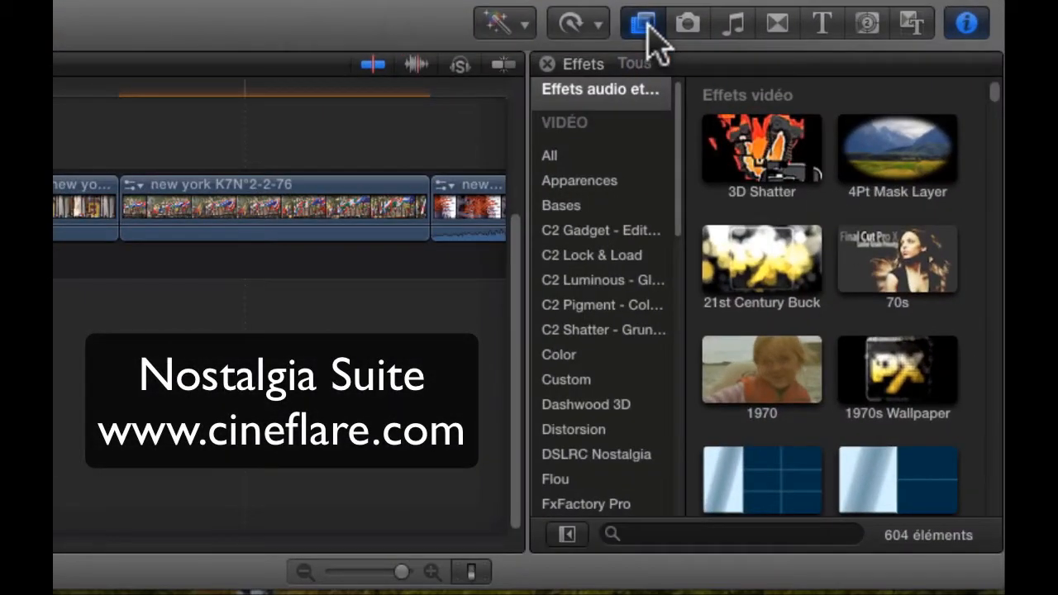
Step: Show the DSLRC Nostalgia category in the effects browser
left_click(642, 23)
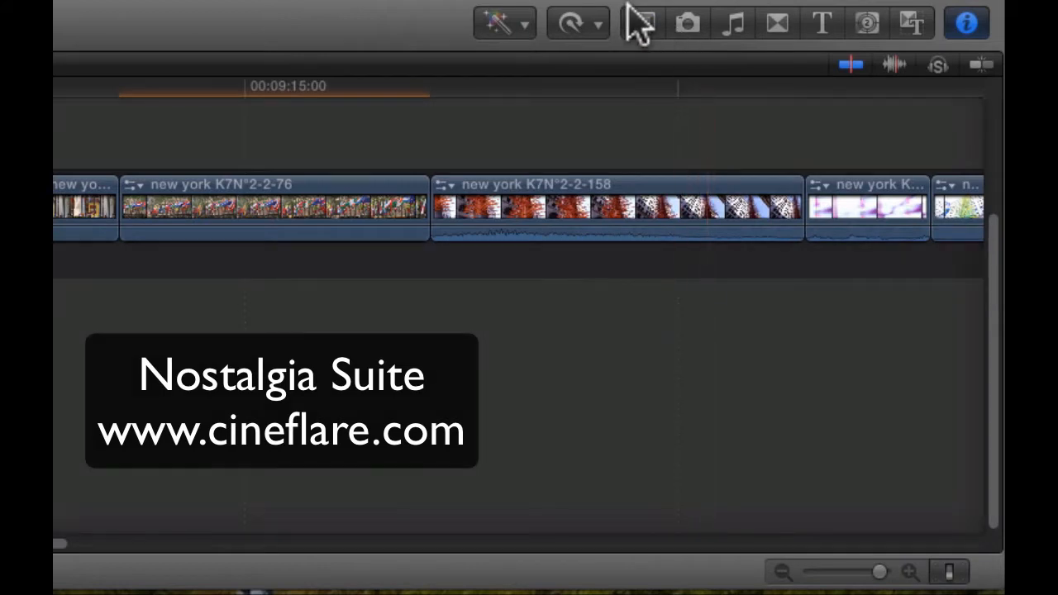
left_click(643, 23)
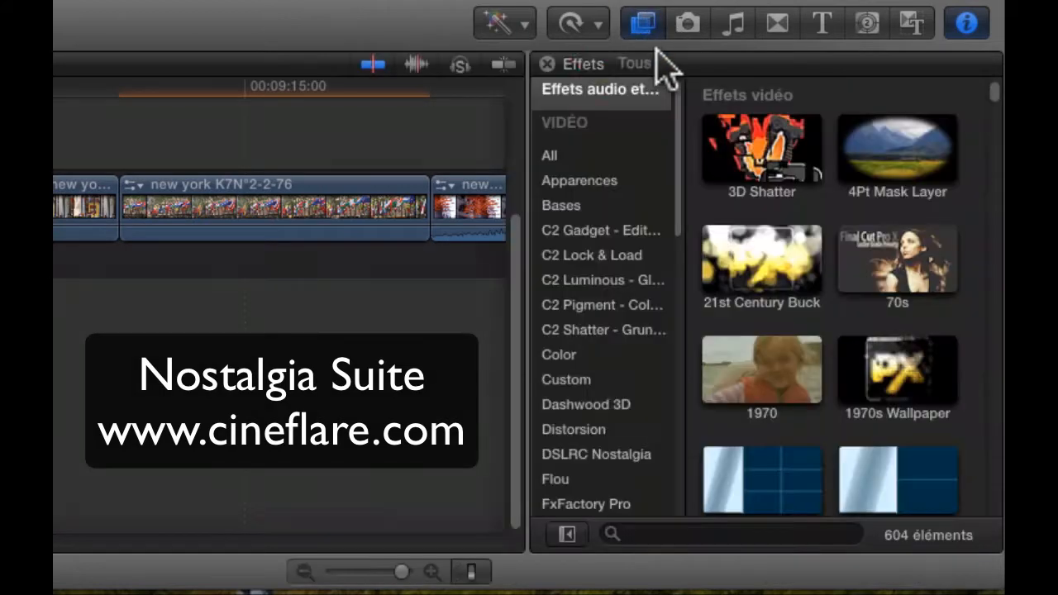
scroll(632, 310, "down", 5)
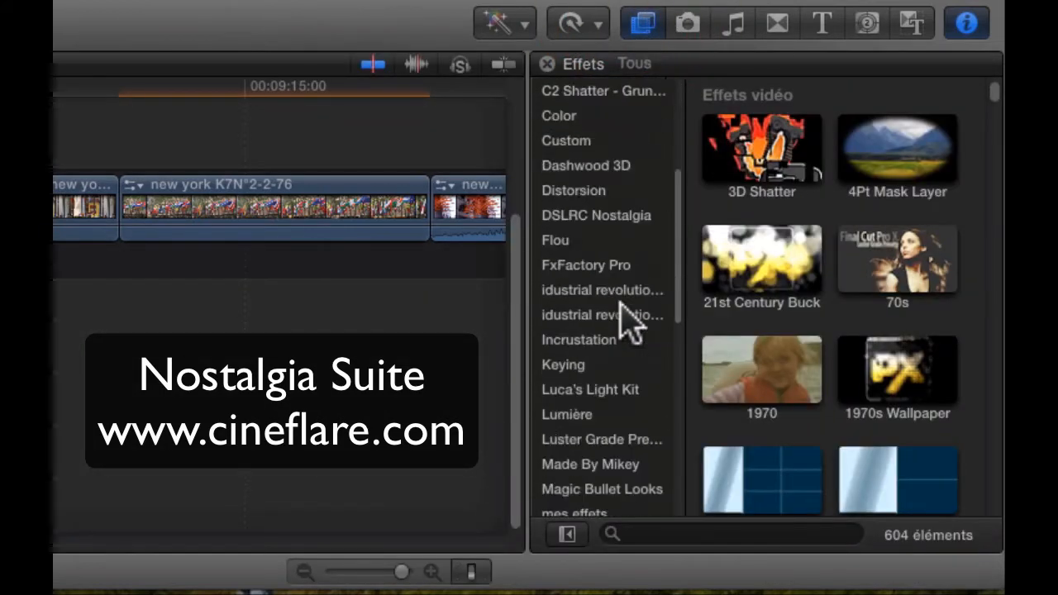
left_click(577, 217)
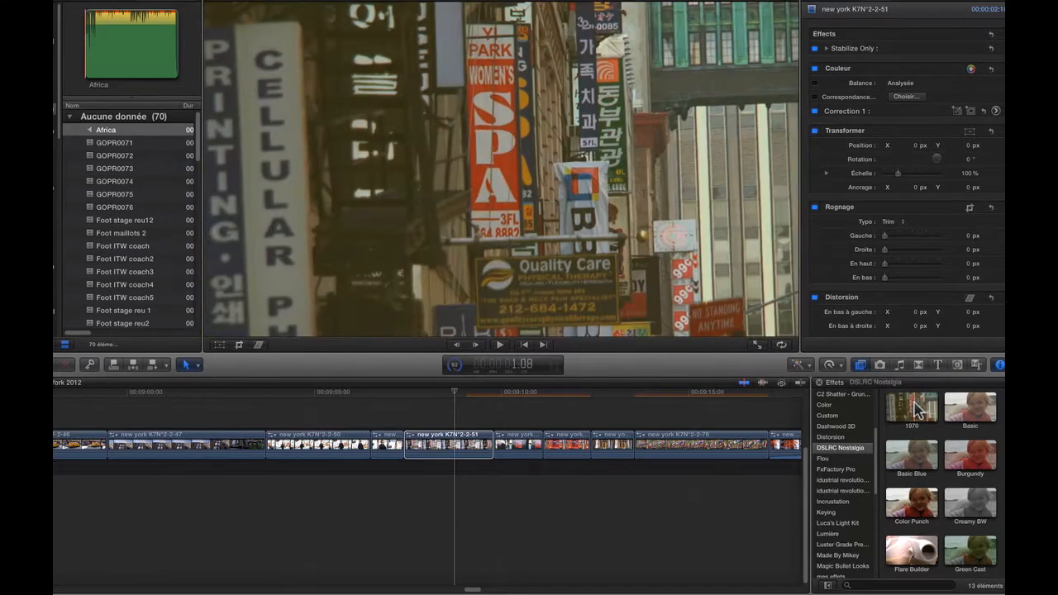
Step: Apply the 1970 effect to clip K7N°2-2-51 with Gamma 0,36, Gamma Mix 81,38 % and Intensity 0, comparing the image with and without it
left_click_drag(913, 407, 453, 449)
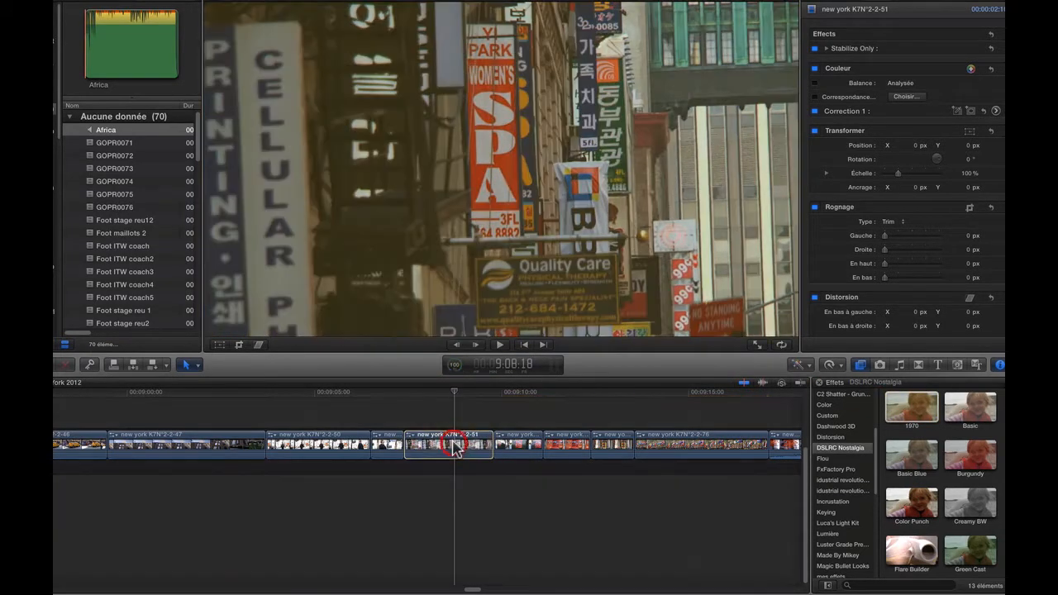
left_click(452, 445)
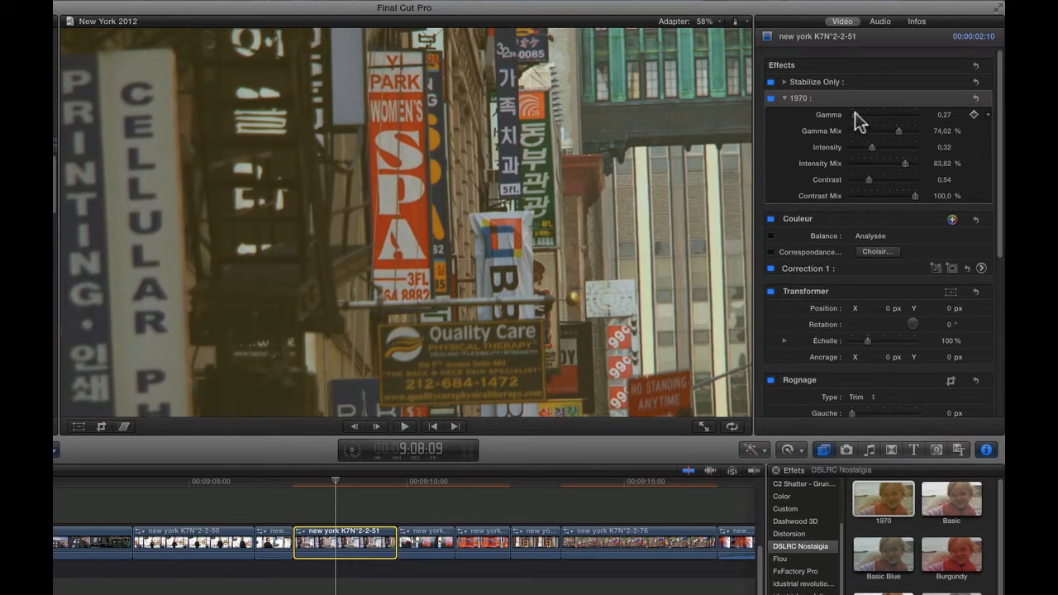
mouse_move(859, 118)
left_mouse_down()
mouse_move(949, 114)
mouse_move(860, 126)
left_mouse_up()
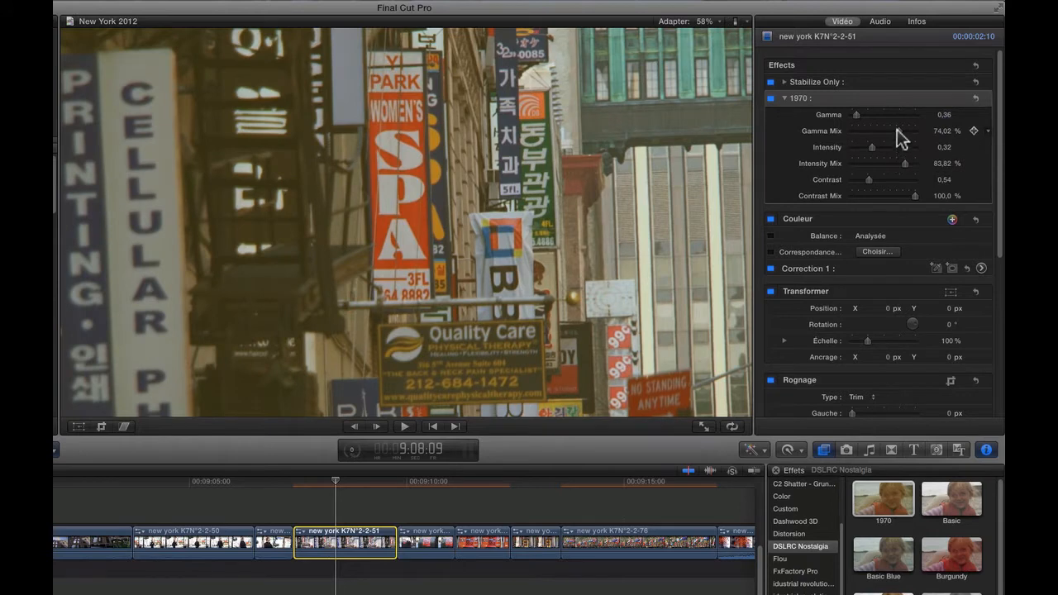
left_click_drag(897, 131, 847, 155)
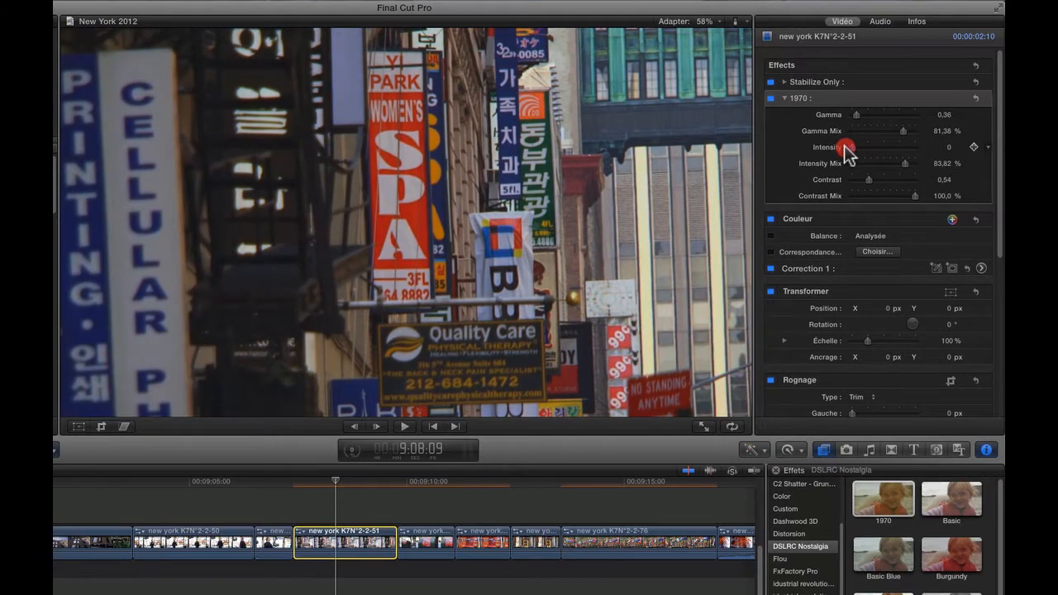
left_click(770, 97)
left_click(770, 98)
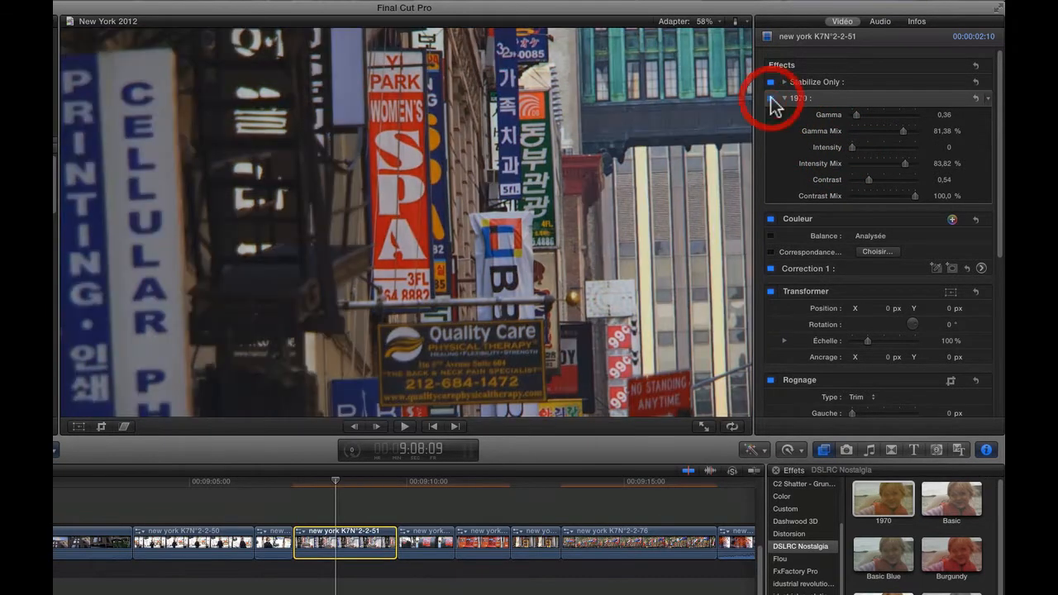
Step: Adjust the 1970 effect to Intensity 0,5, Contrast 0,62 and Contrast Mix 100 %
left_click_drag(853, 149, 881, 149)
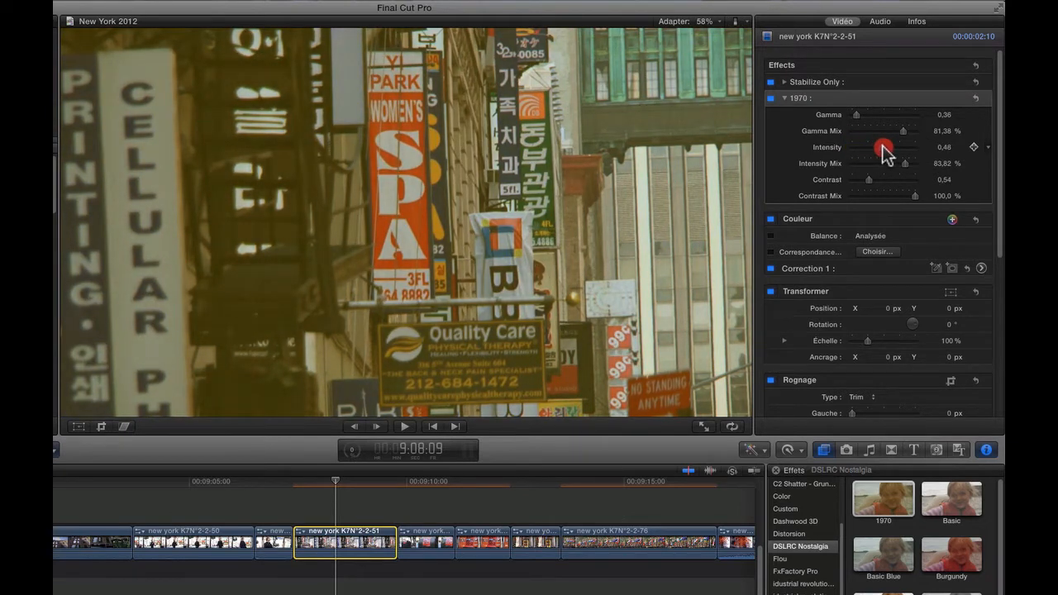
left_click_drag(888, 154, 897, 194)
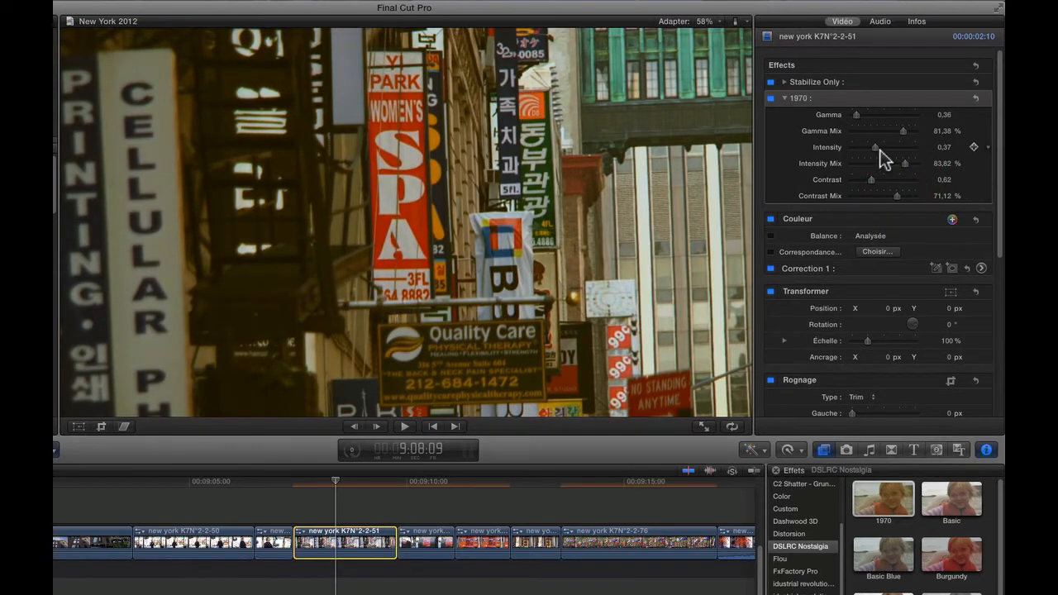
left_click(806, 152)
left_click_drag(806, 150, 687, 142)
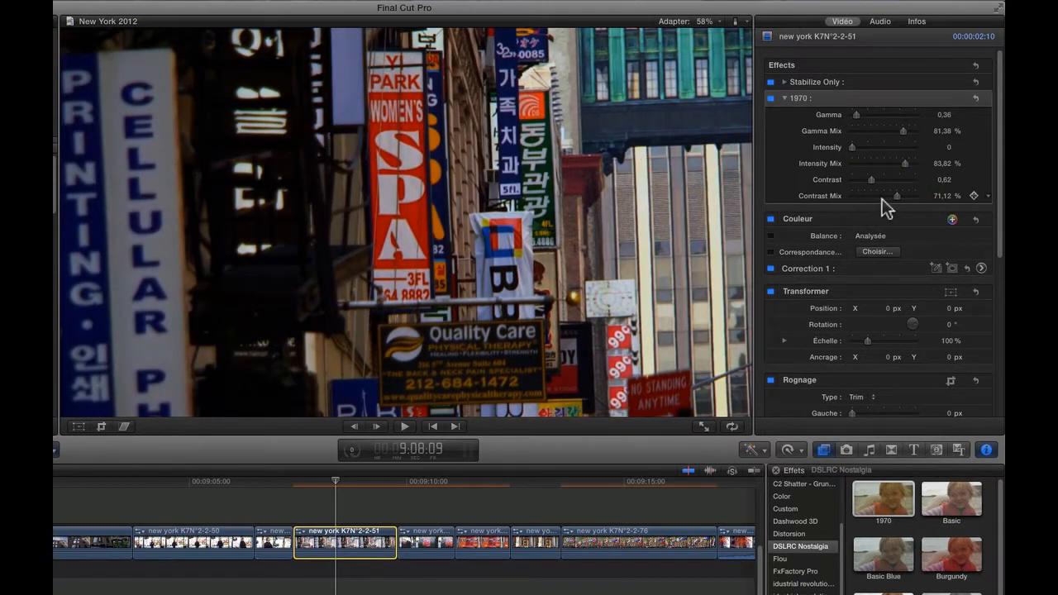
mouse_move(894, 197)
left_mouse_down()
mouse_move(874, 197)
mouse_move(914, 196)
left_mouse_up()
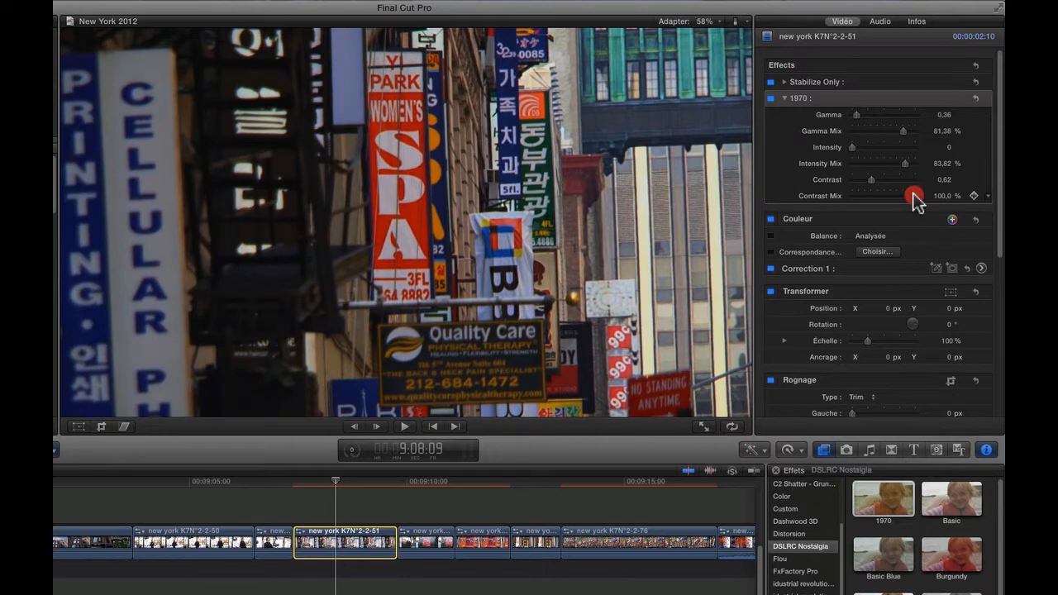
left_click_drag(856, 151, 884, 149)
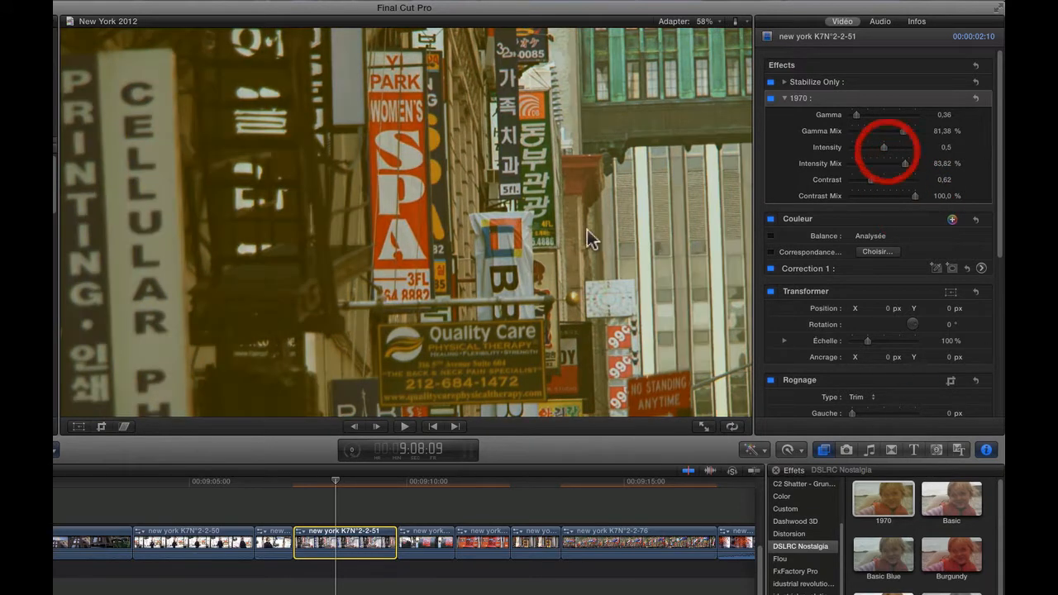
Step: Turn off the 1970 effect to compare the image, and delete it from the clip
left_click(770, 98)
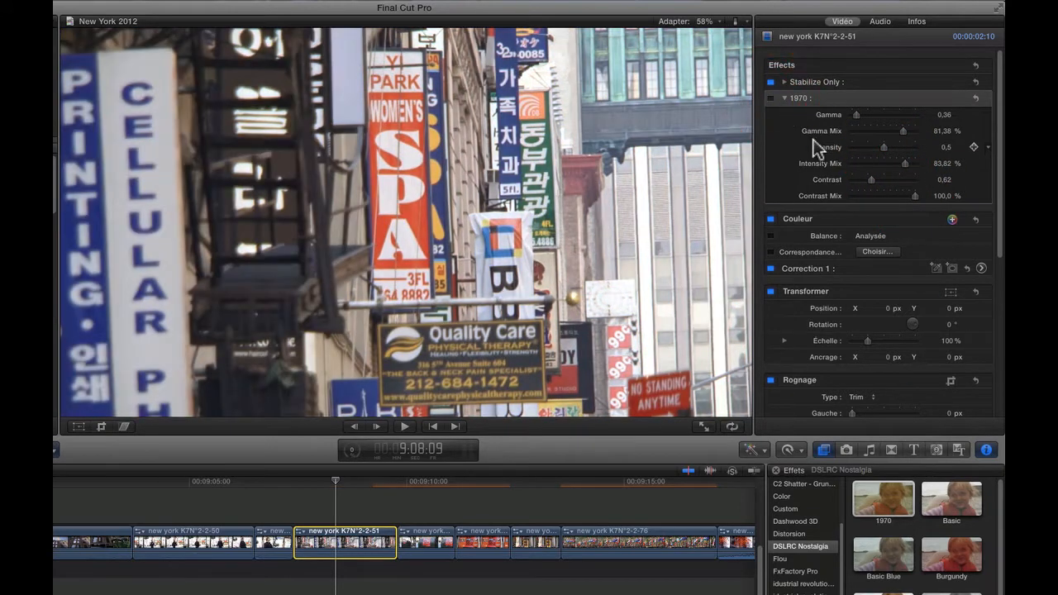
left_click(793, 99)
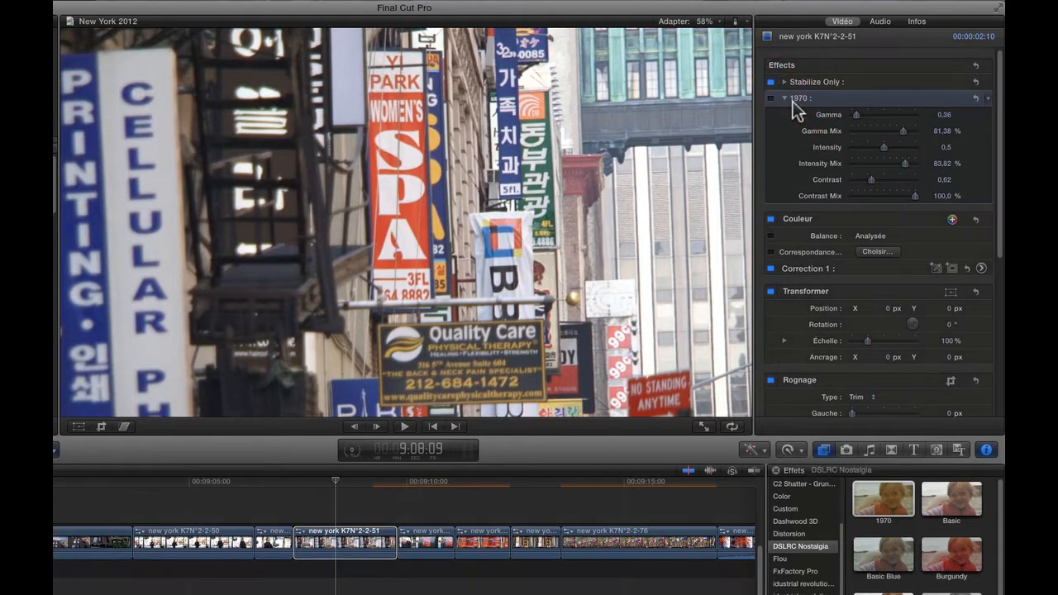
key("Delete")
Step: Apply the Basic effect to clip K7N°2-2-51 with Gamma 0,45, Gamma Mix 97,88 %, Contrast 0,61 and Contrast Mix 61,81 %, comparing before and after
left_click_drag(968, 496, 355, 545)
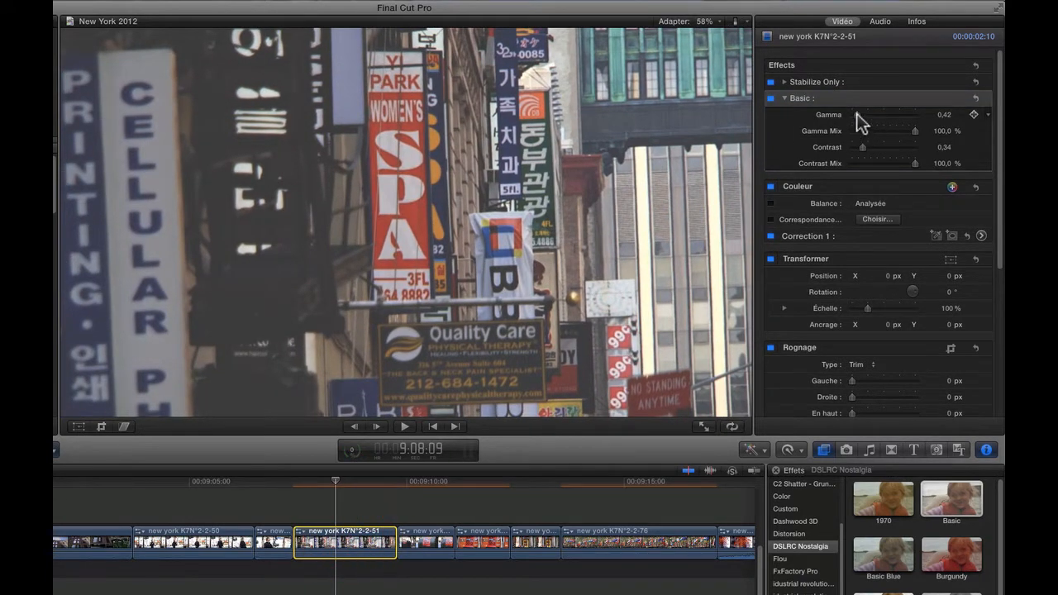
left_click_drag(871, 114, 895, 165)
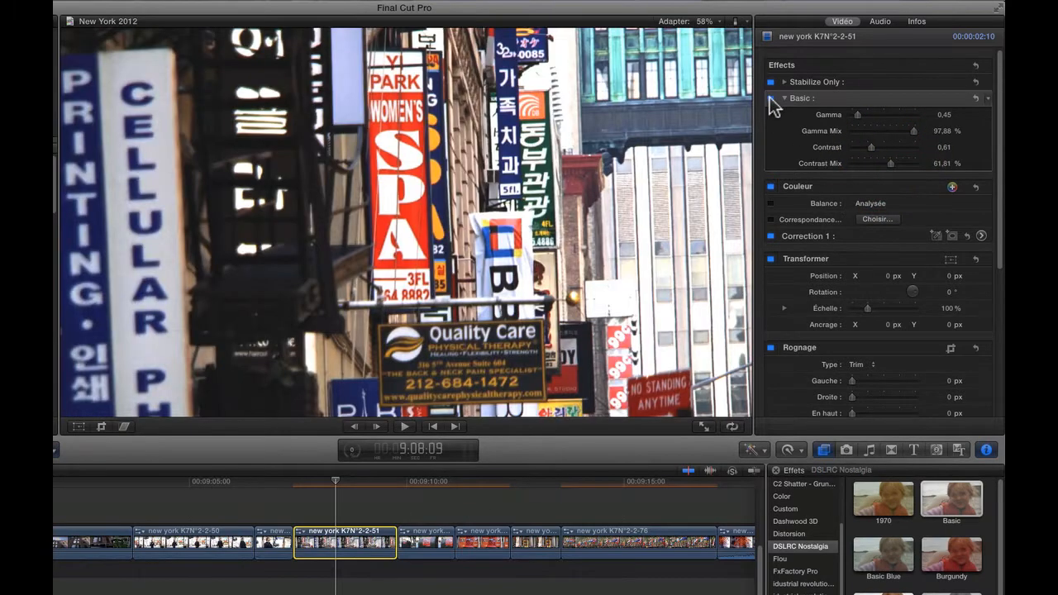
left_click(770, 98)
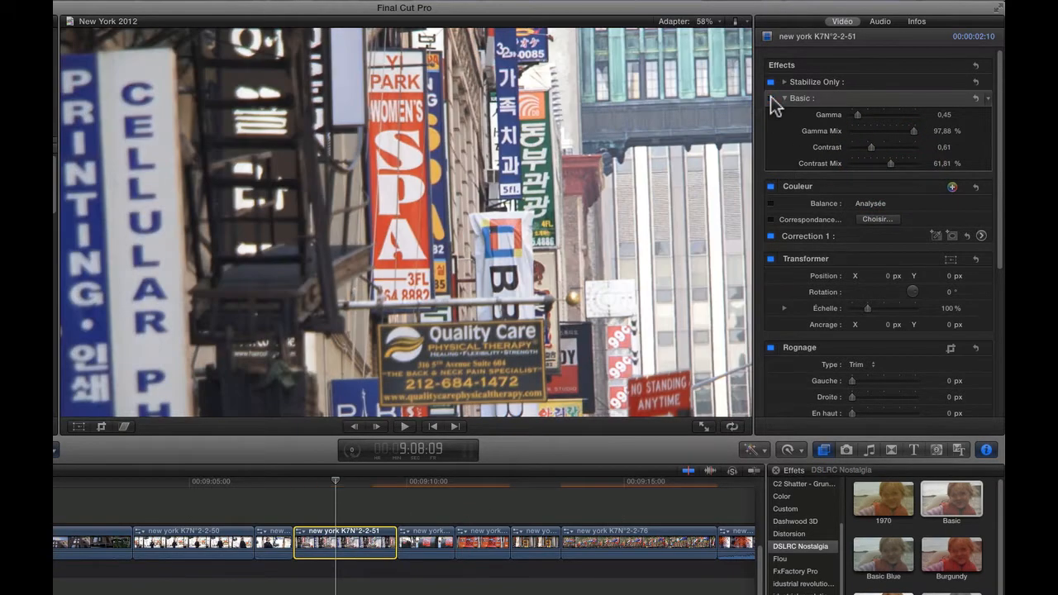
left_click(770, 98)
left_click(770, 99)
left_click(770, 99)
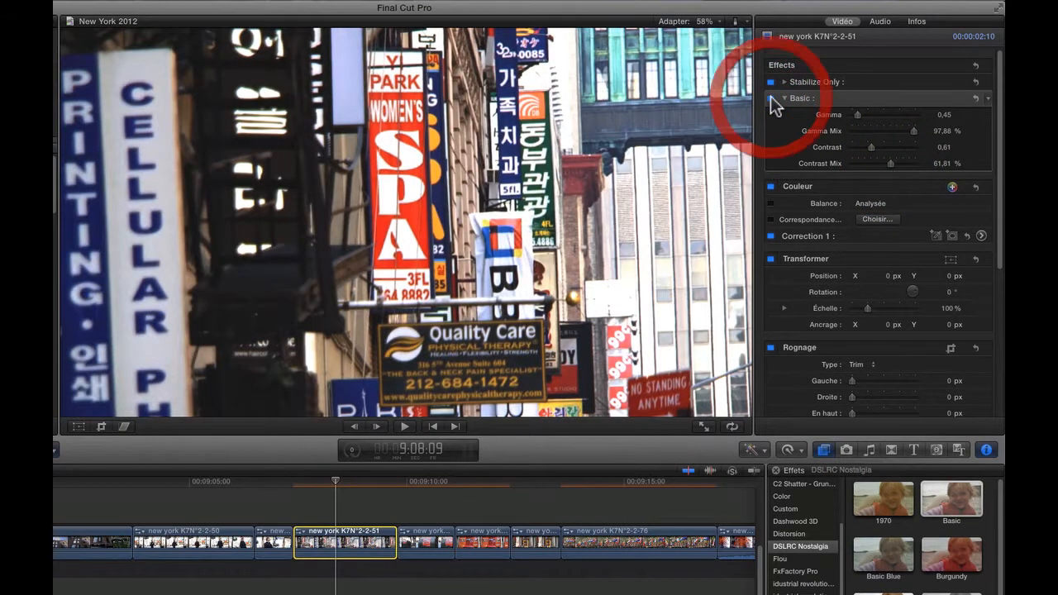
Step: Delete the Basic effect from clip new york K7N°2-2-51
left_click(791, 98)
left_click(809, 99)
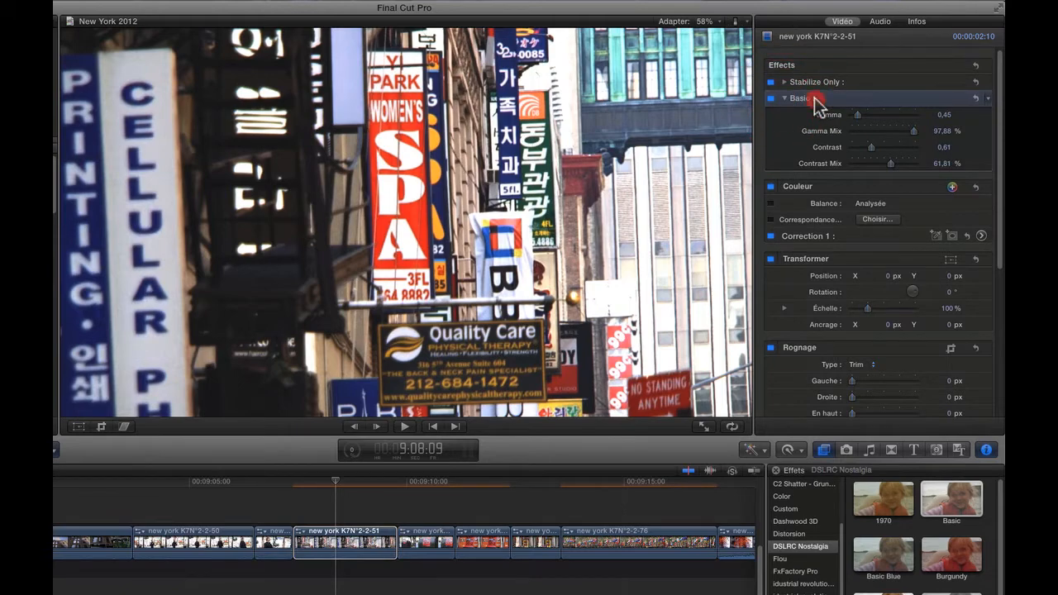
left_click(815, 101)
key("Delete")
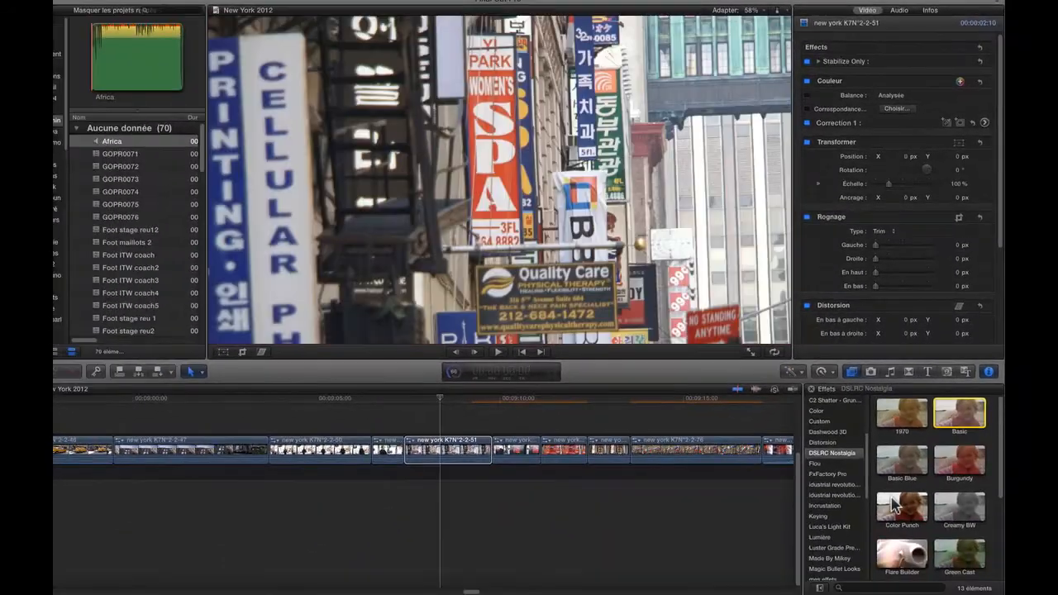
Step: Apply the Color Punch effect to clip K7N°2-2-51 with Gamma 0,72, Contrast 1,22 and Contrast Mix 44,61 %, comparing before and after
left_click_drag(902, 510, 446, 453)
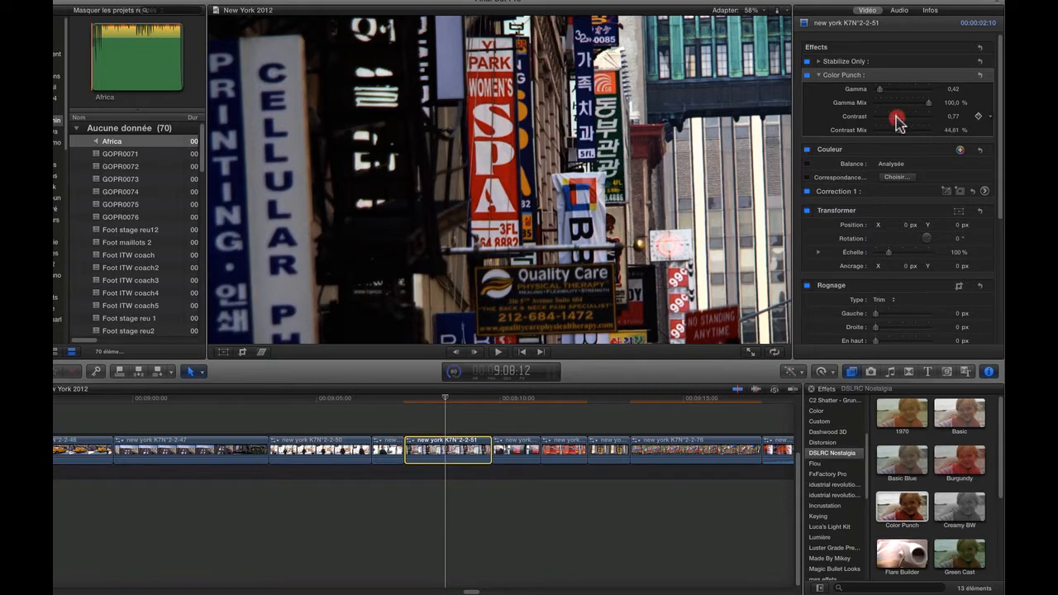
left_click_drag(914, 121, 884, 94)
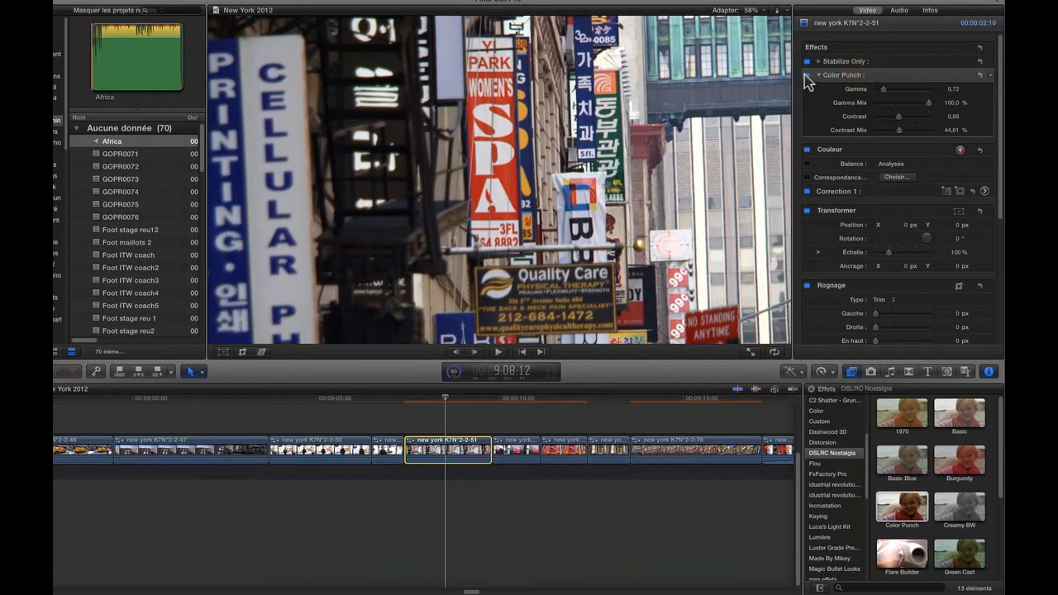
left_click(805, 75)
left_click(805, 75)
left_click_drag(899, 120, 904, 113)
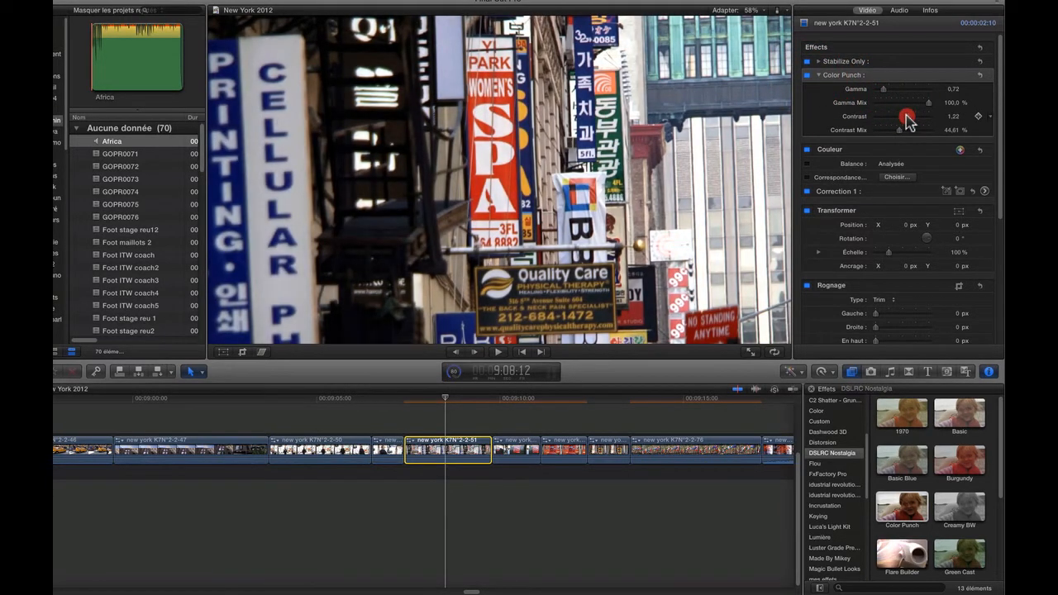
Step: Turn off the Color Punch effect to compare the image, and delete it from the clip
left_click(807, 75)
left_click(827, 76)
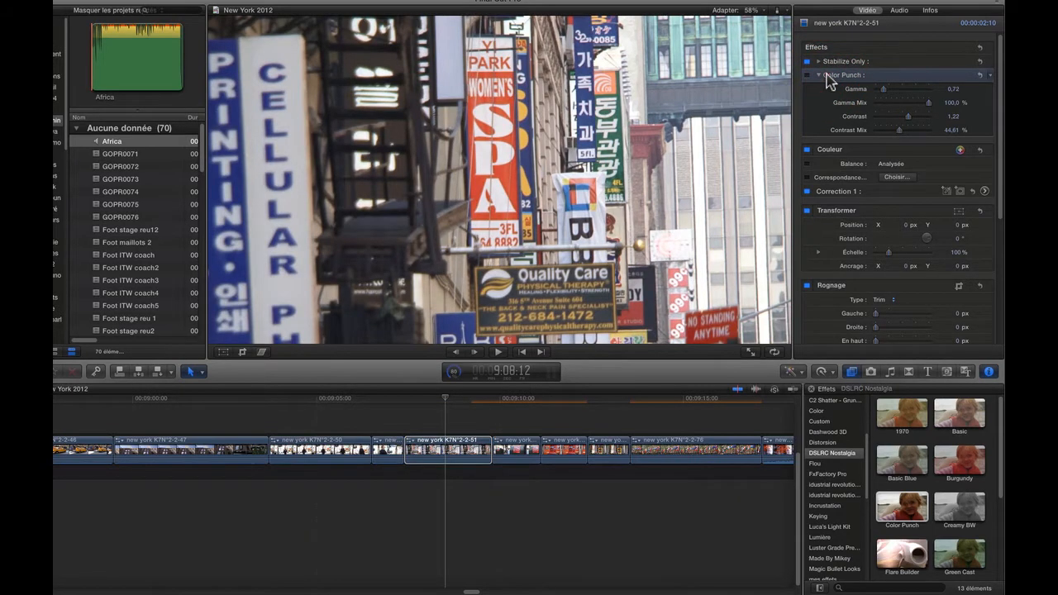
key("Delete")
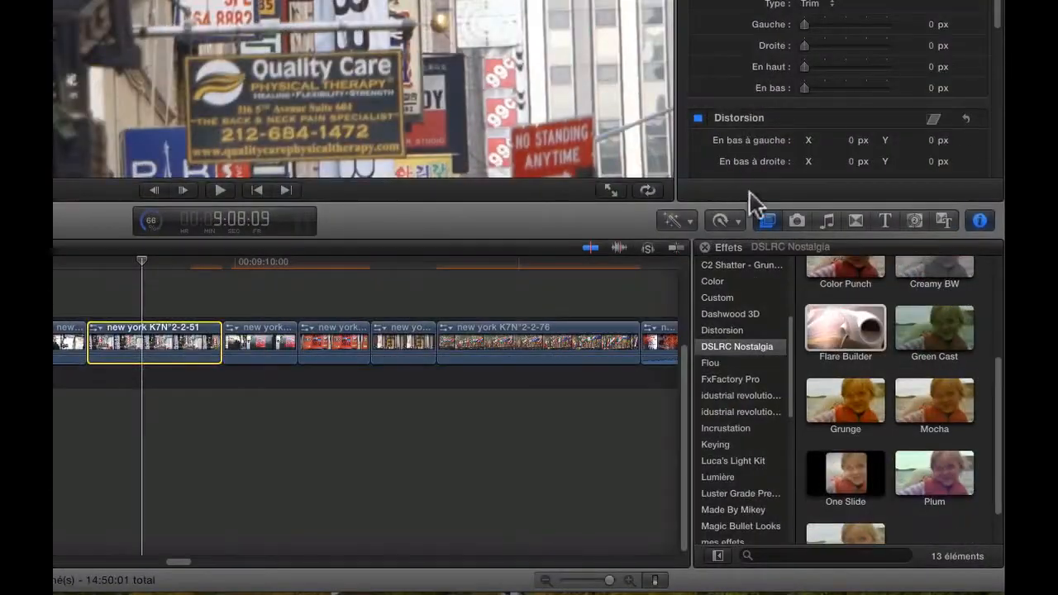
Step: Apply the Flare Builder effect to clip new york K7N°2-2-51 and play the clip to preview it
left_click(854, 313)
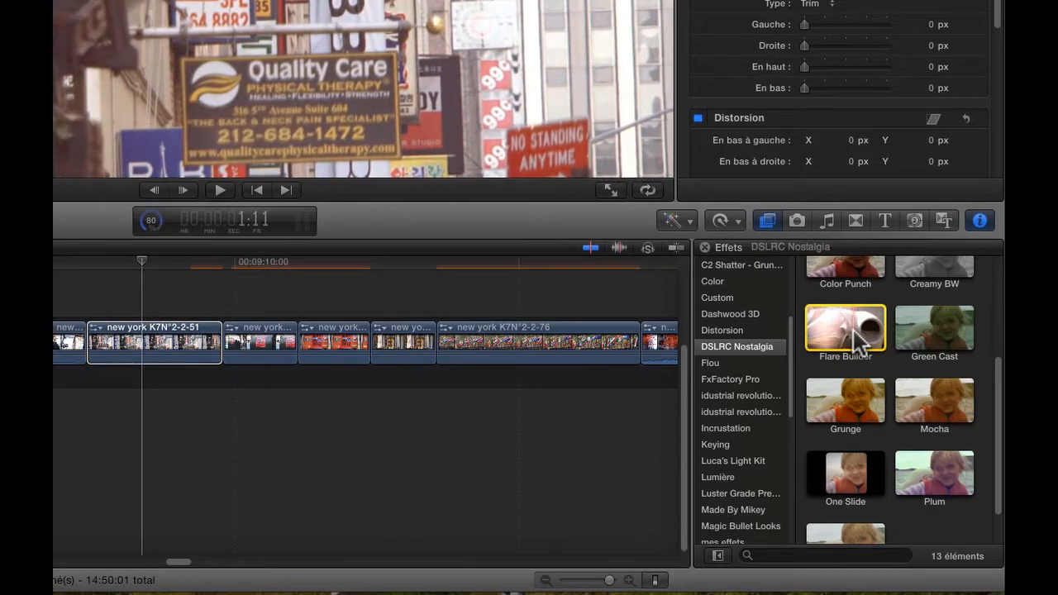
left_click_drag(855, 312, 90, 279)
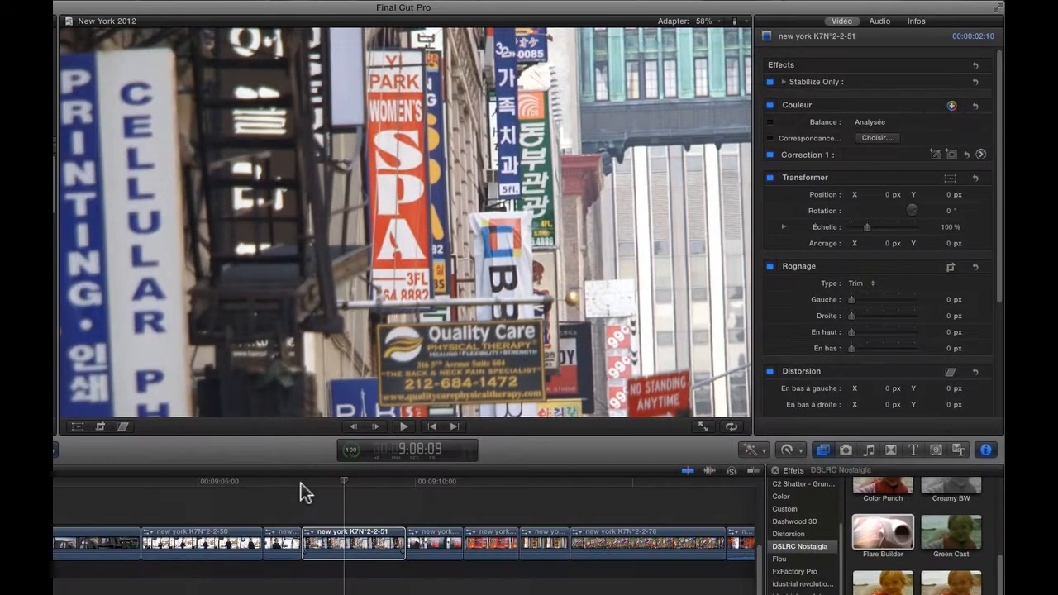
left_click(302, 491)
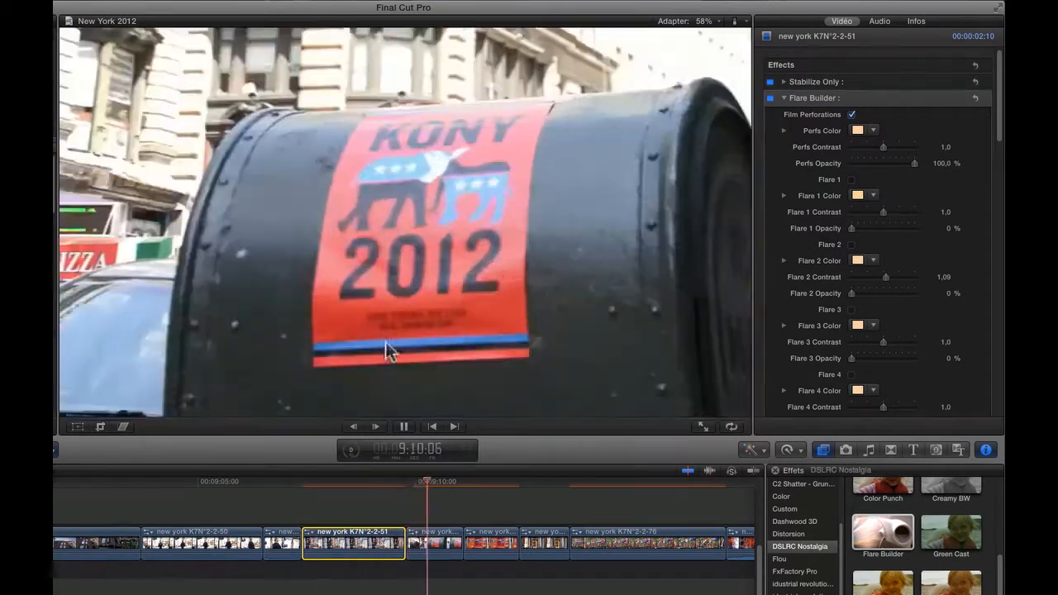
key("space")
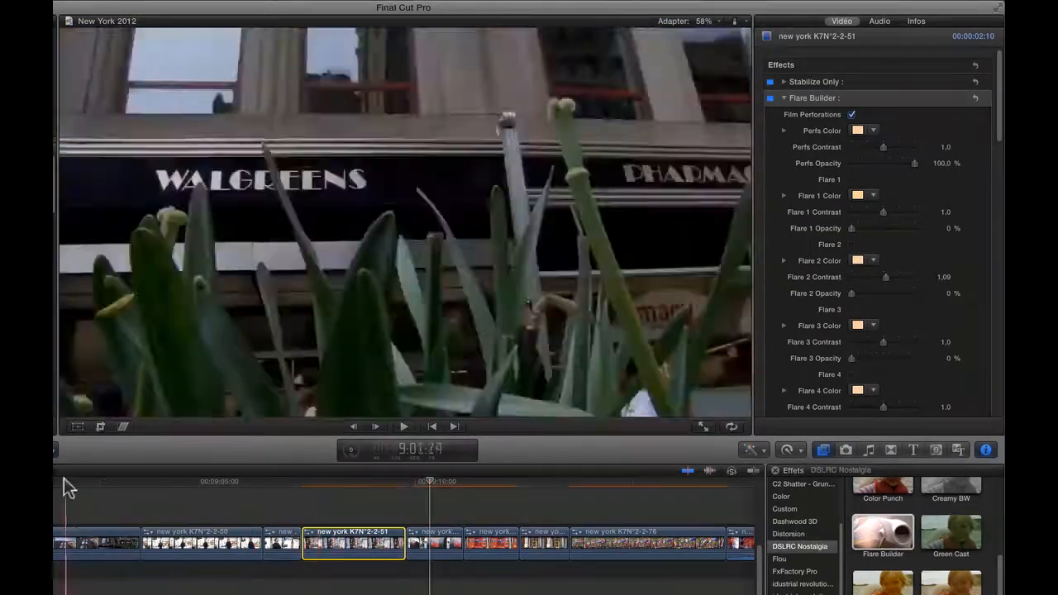
Step: Apply the Flare Builder effect to the flags clip new york K7N°2-2-76 and preview it
scroll(64, 477, "left", 5)
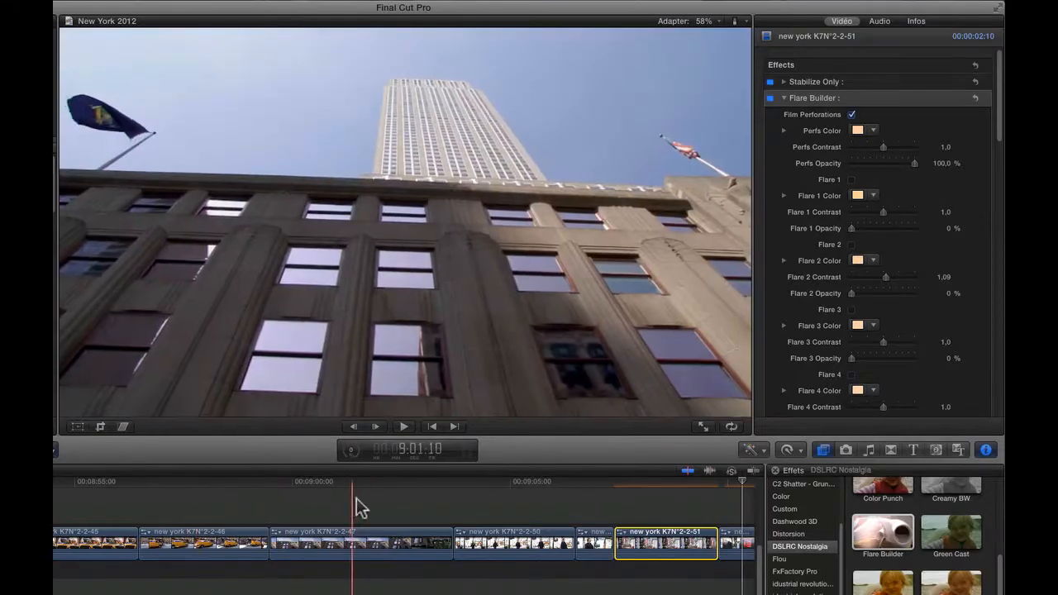
scroll(559, 504, "right", 5)
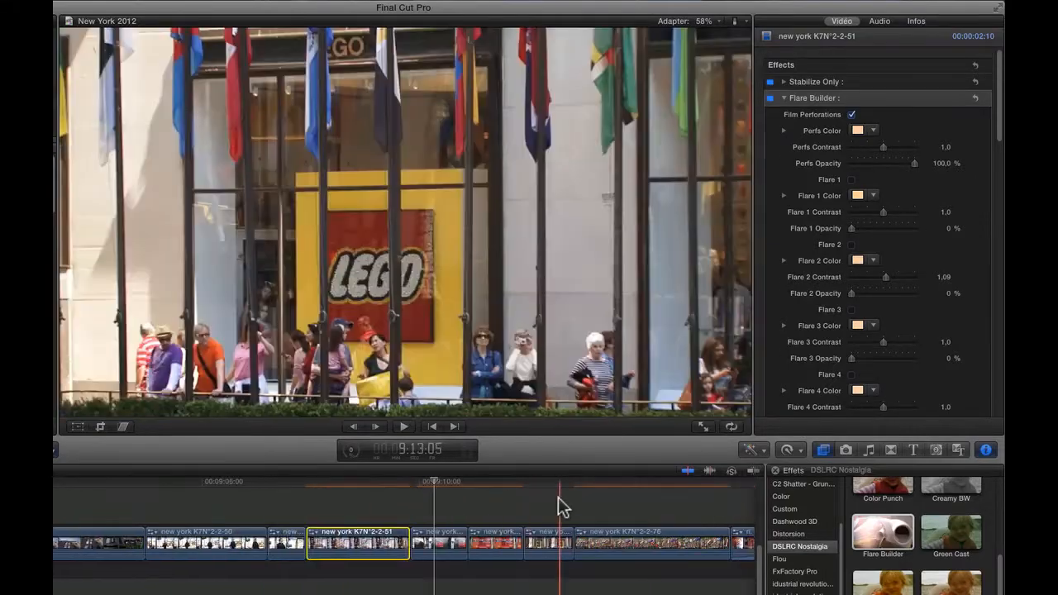
scroll(578, 508, "right", 6)
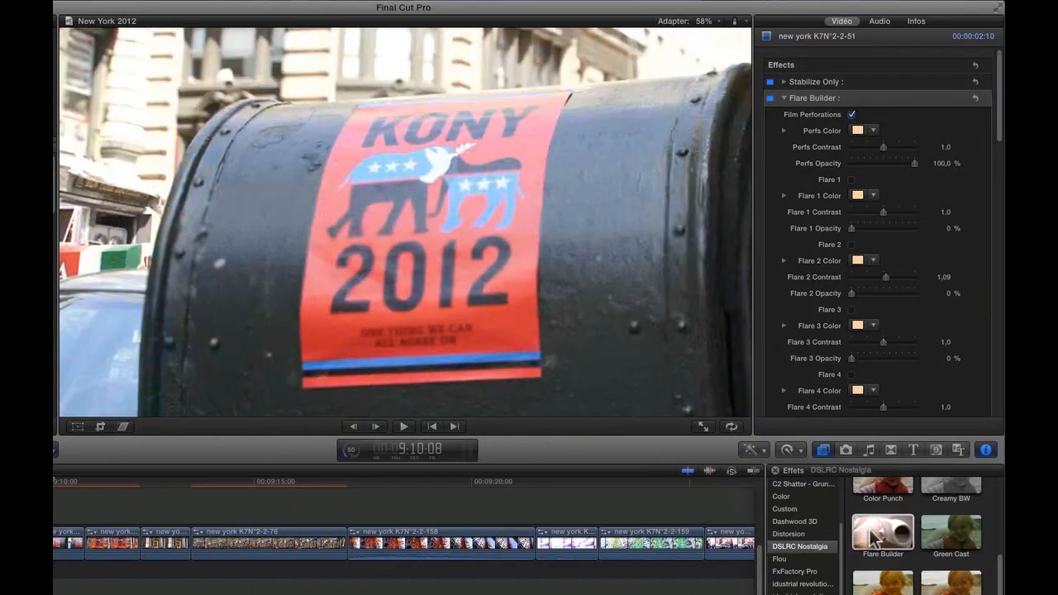
left_click_drag(874, 537, 227, 515)
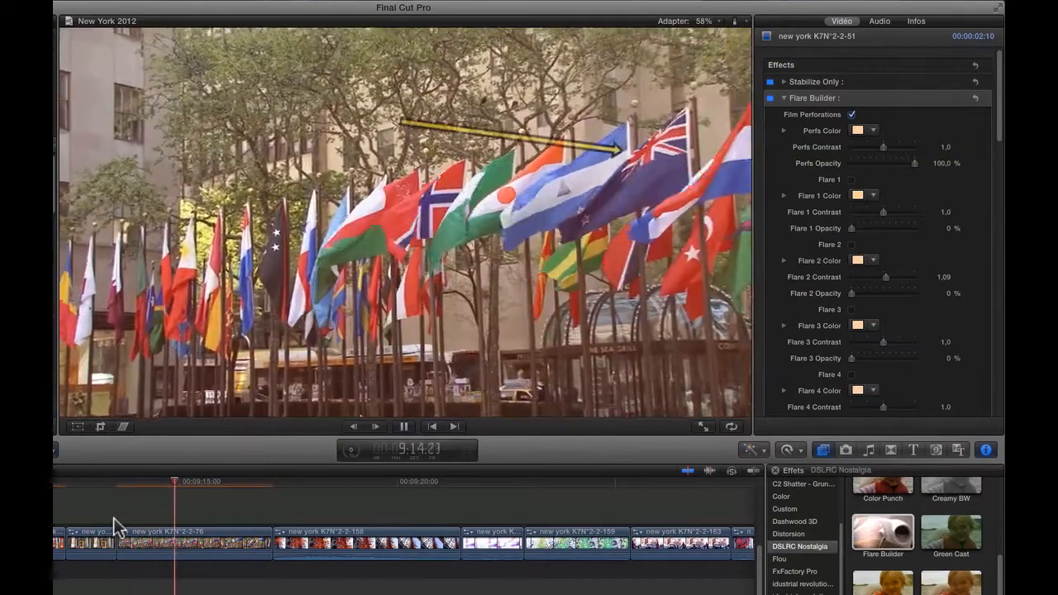
Step: Select the flags clip new york K7N°2-2-76, review all Flare Builder parameters down to Grain, and skim the clip
key("space")
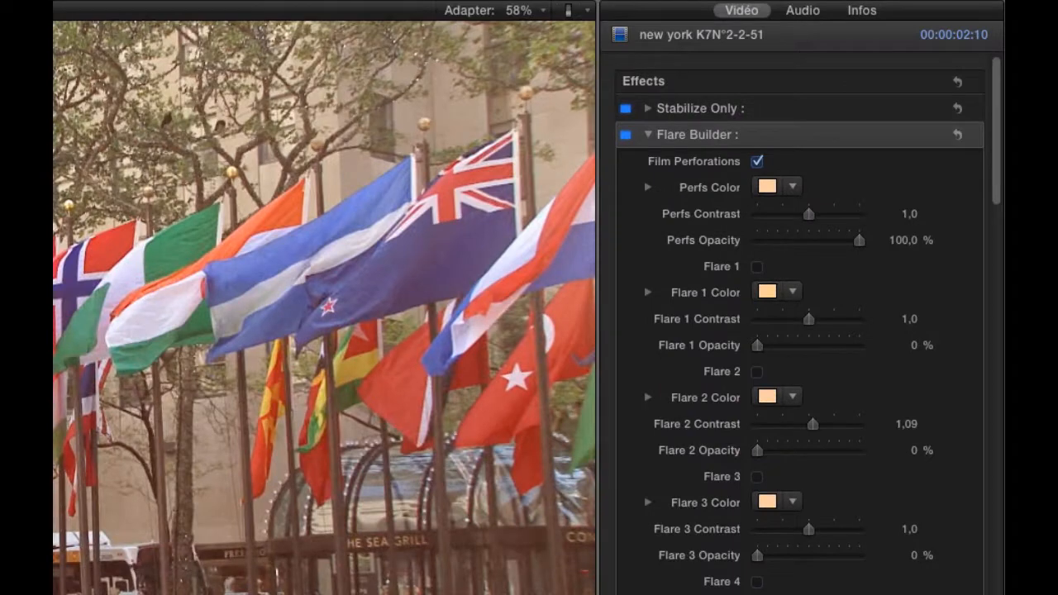
left_click(170, 536)
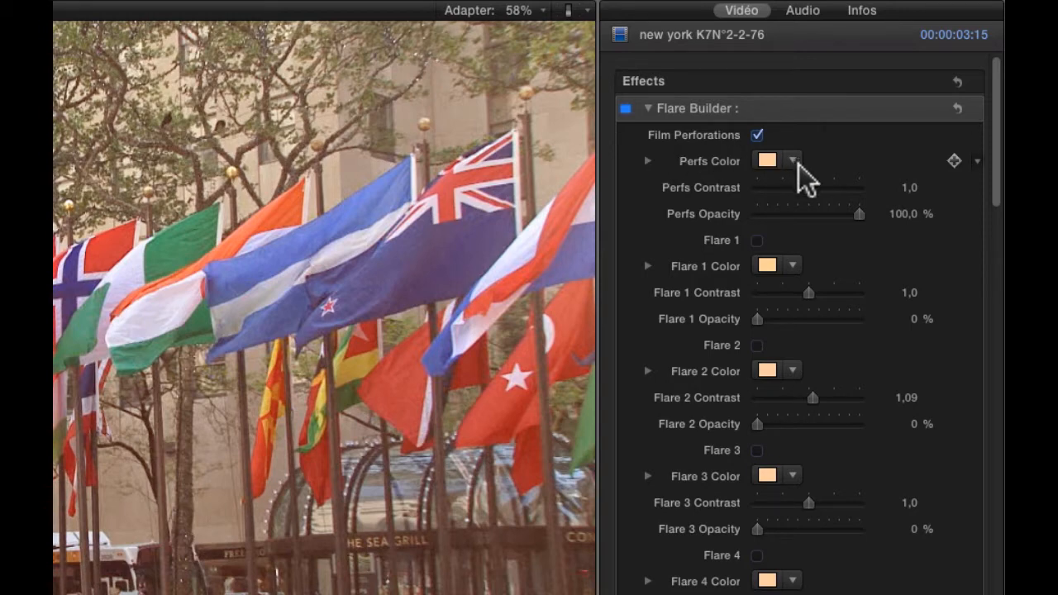
left_click_drag(998, 175, 1002, 413)
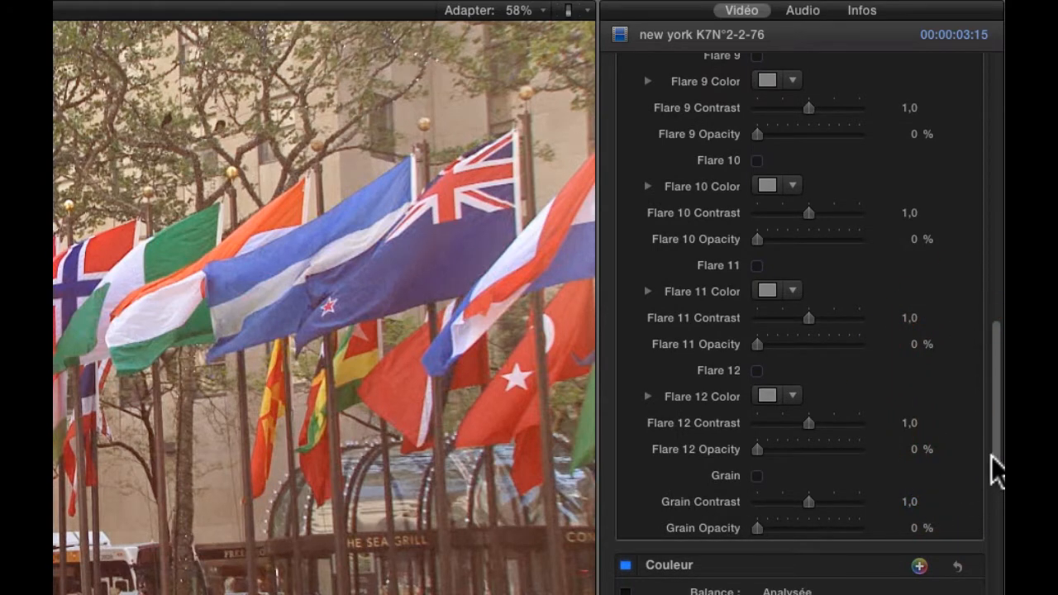
left_click_drag(996, 471, 986, 167)
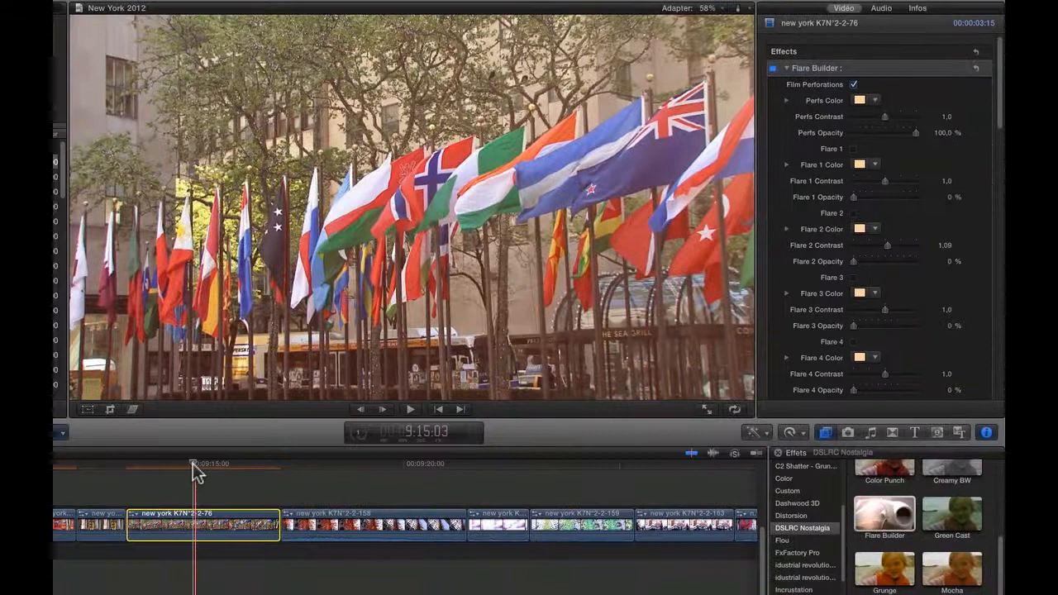
left_click_drag(162, 467, 202, 467)
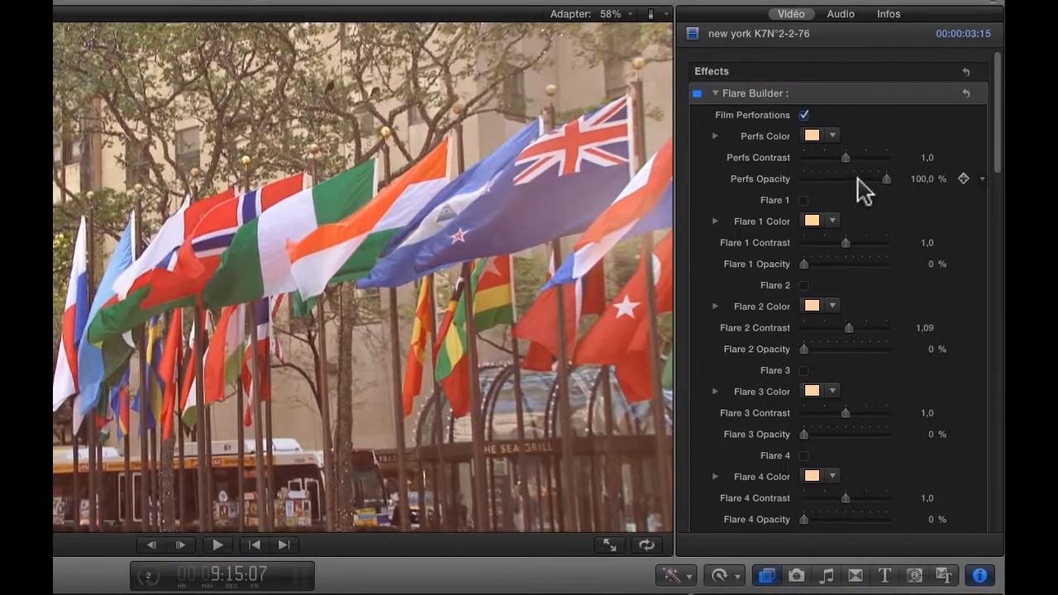
Step: Change the Flare Builder Perfs Color to light purple and play the flags clip to preview it
left_click(812, 136)
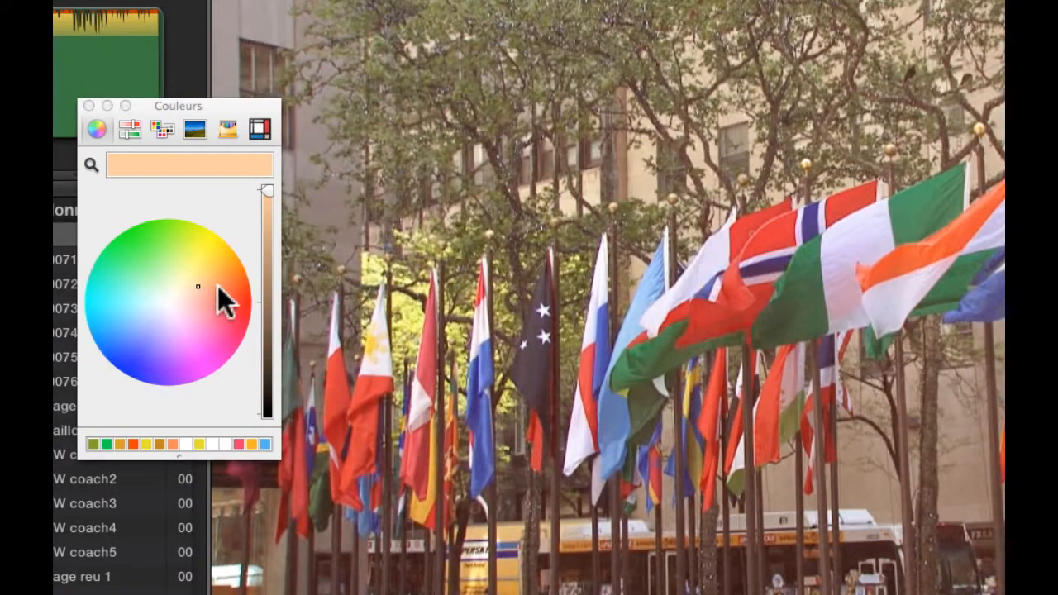
left_click(155, 346)
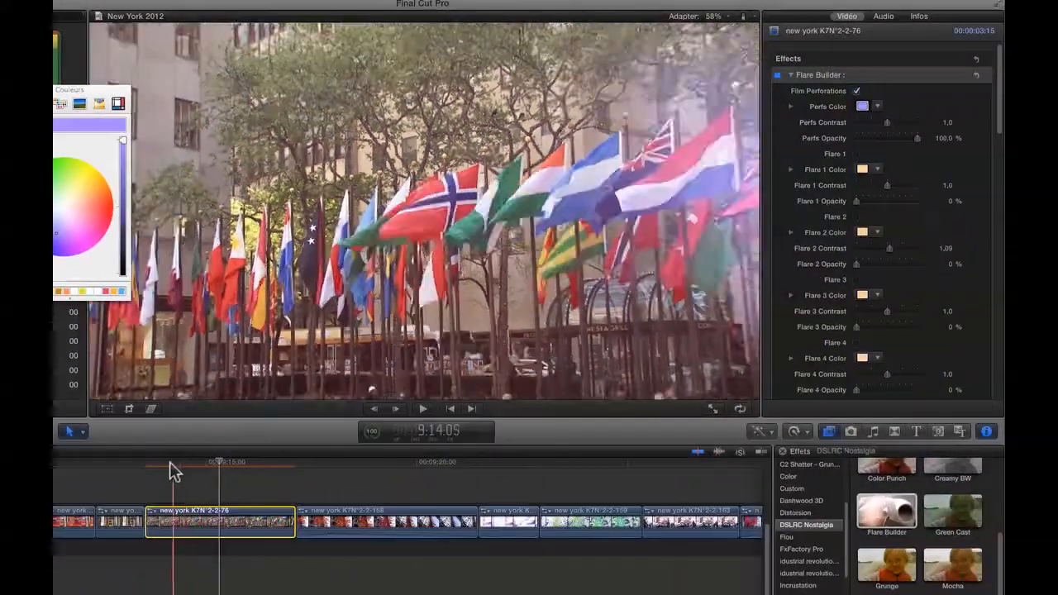
left_click(161, 464)
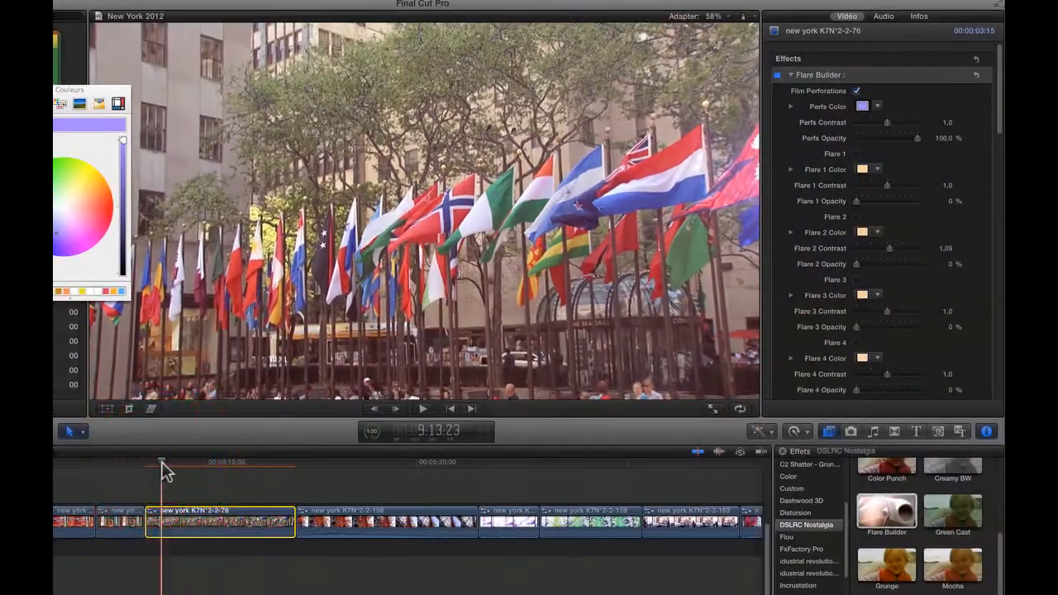
key("space")
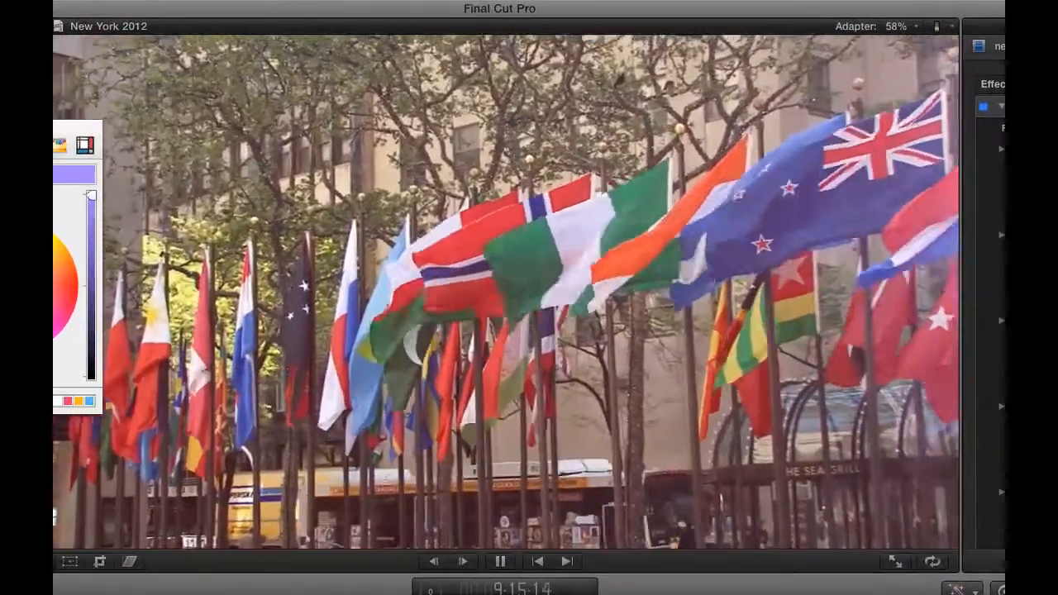
key("space")
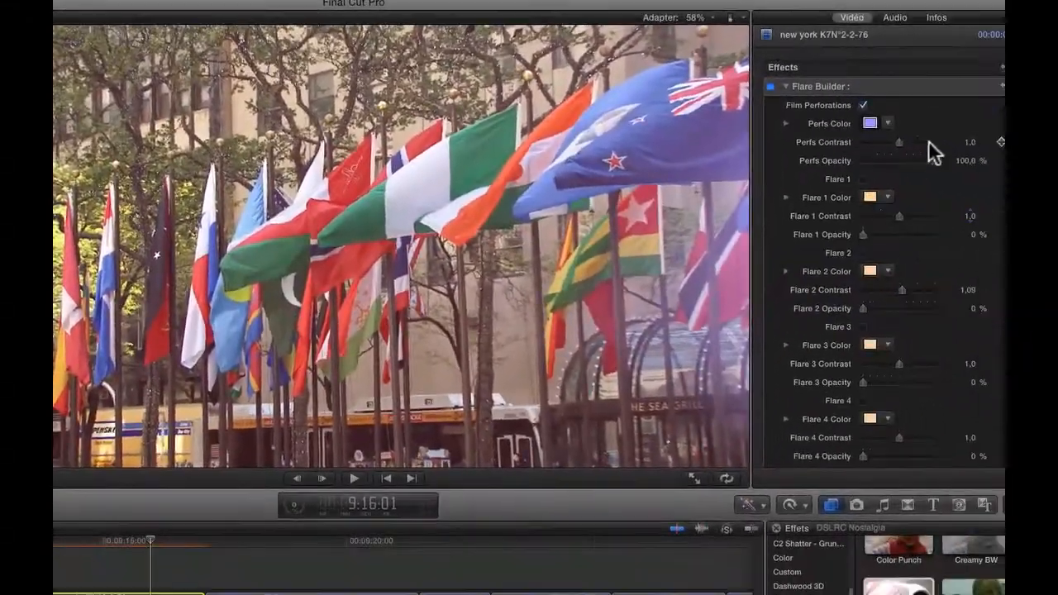
Step: Set Perfs Contrast to 1,18 with Perfs Opacity at 100 % and play the clip to check the perforation flare
left_click(916, 142)
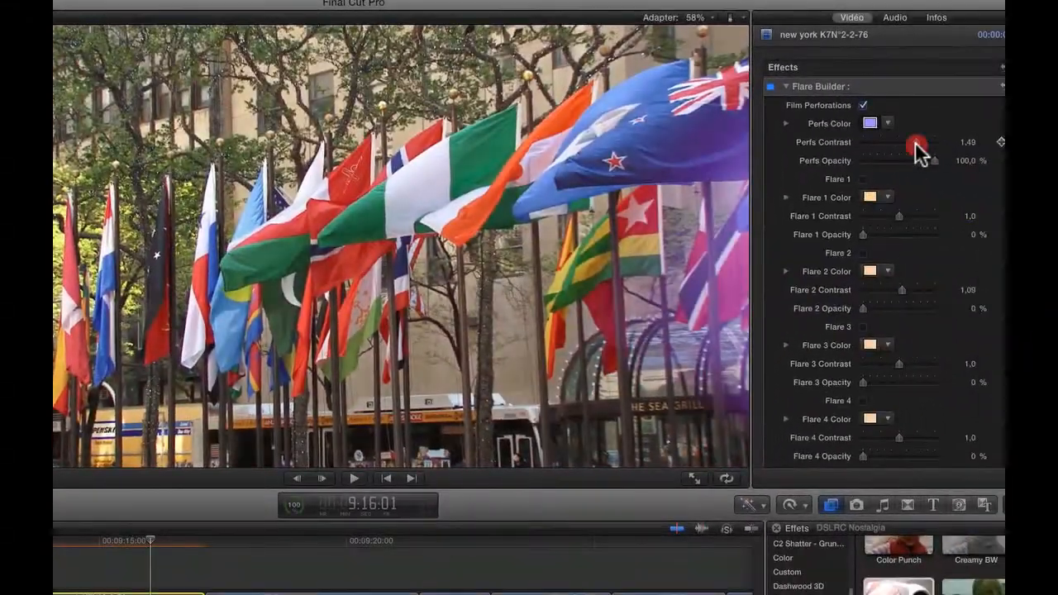
left_click_drag(915, 142, 901, 162)
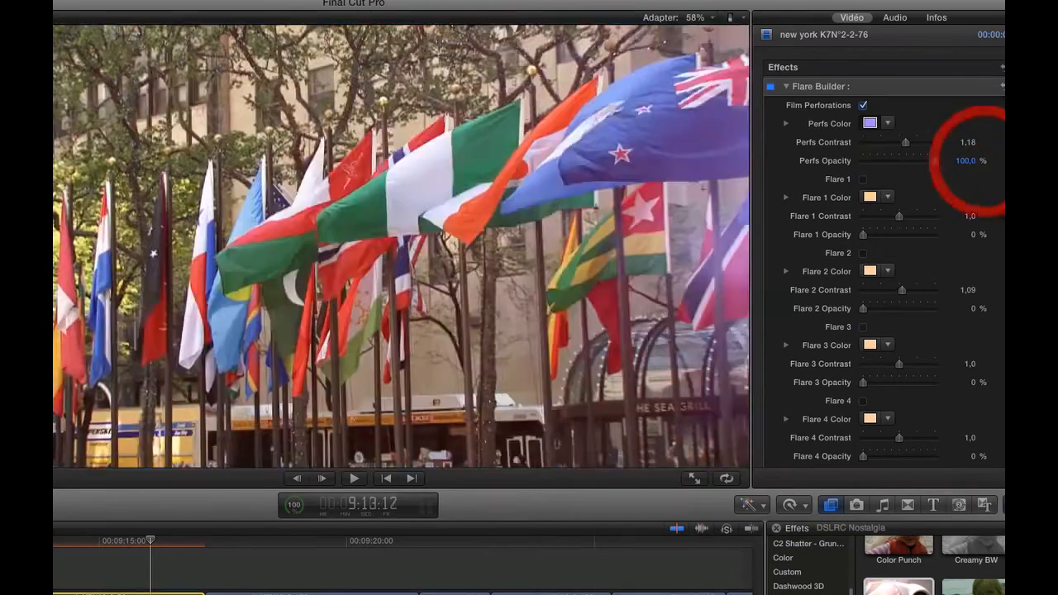
key("space")
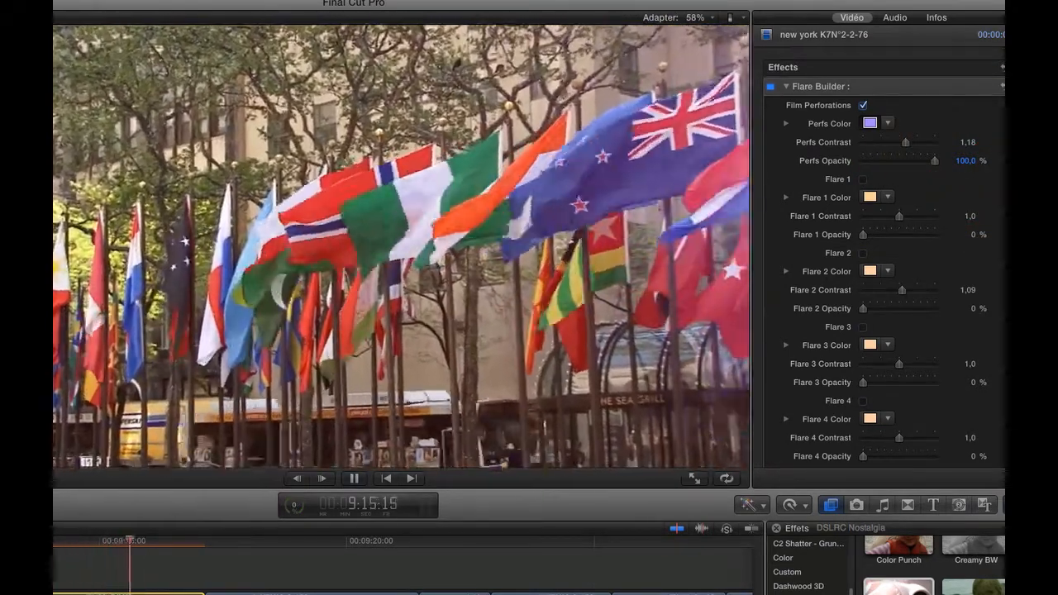
key("space")
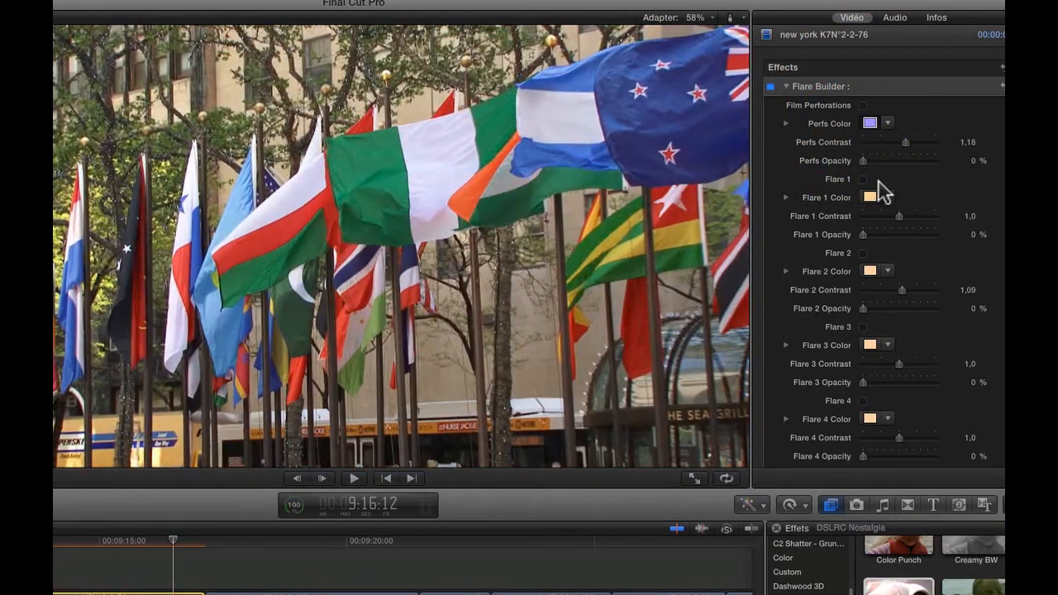
Step: Replace the Film Perforations with Flare 1 at 100 % opacity and preview it on the flags clip
left_click(863, 179)
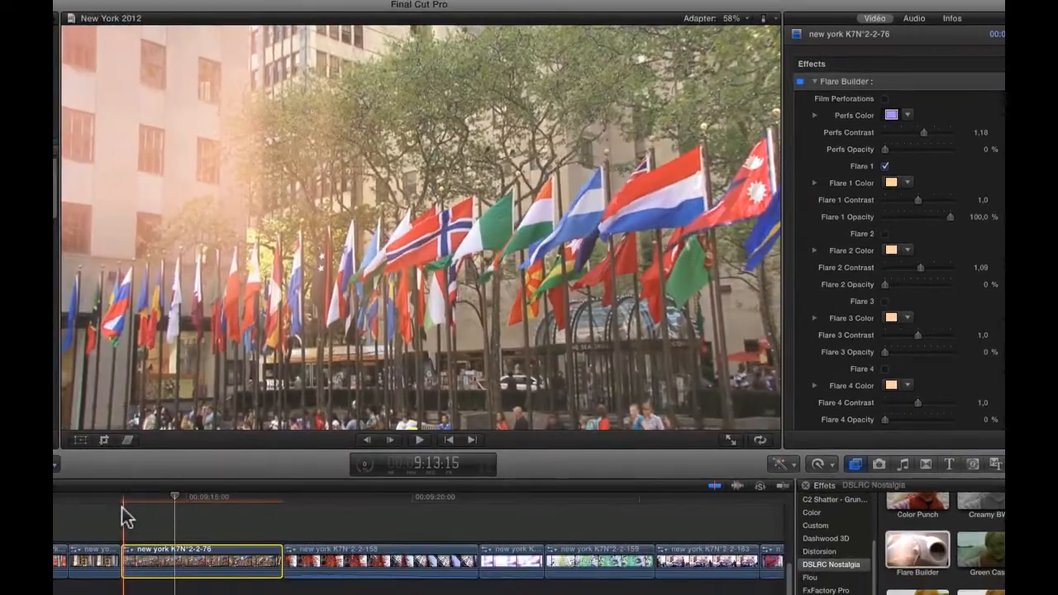
key("space")
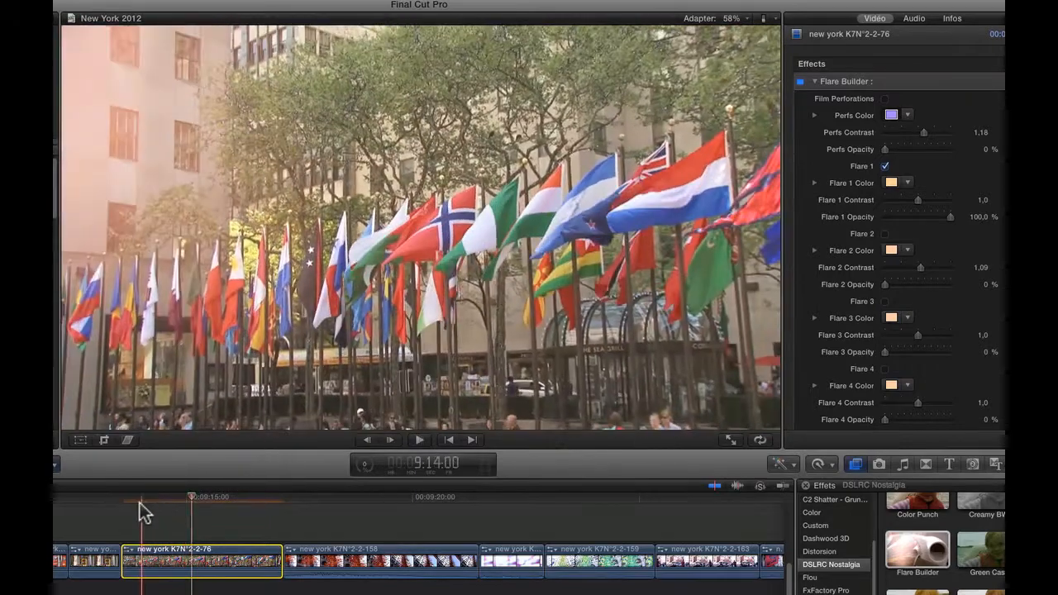
key("space")
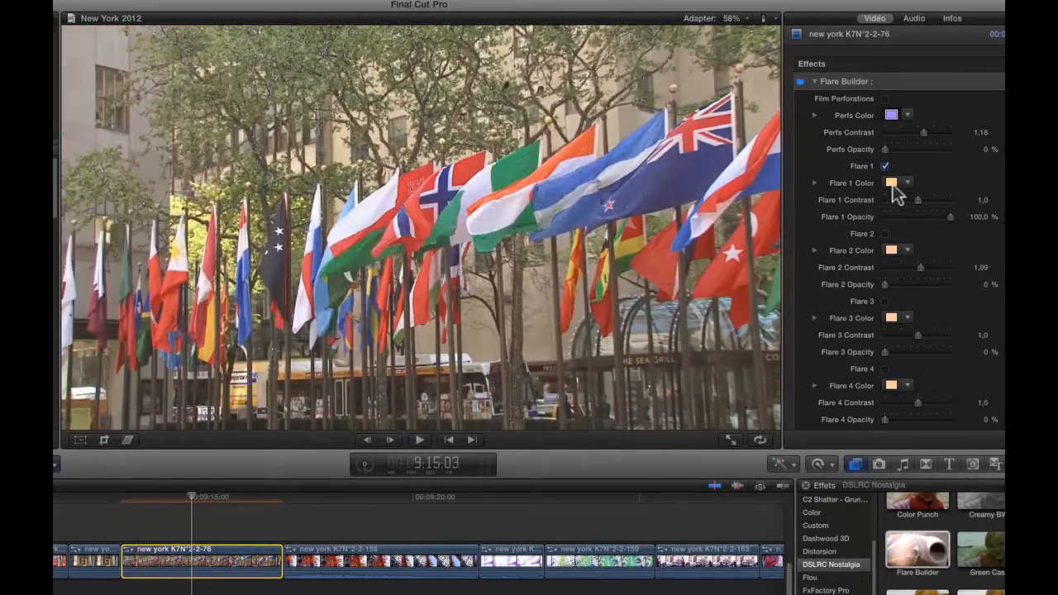
Step: Change the Flare 1 Color to purple-blue and play the flags clip to preview the tint
left_click(890, 182)
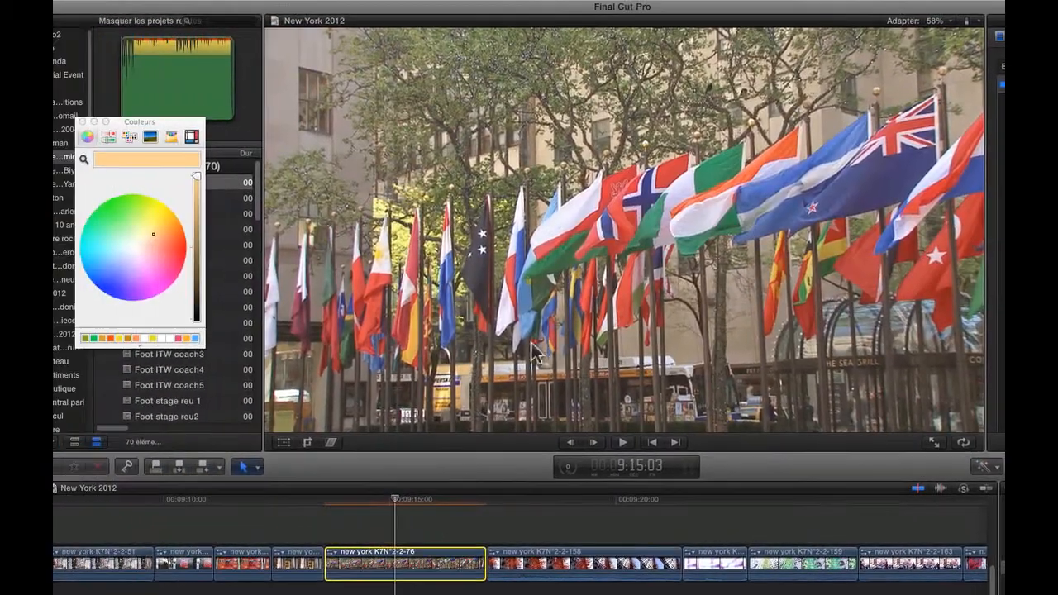
left_click(130, 261)
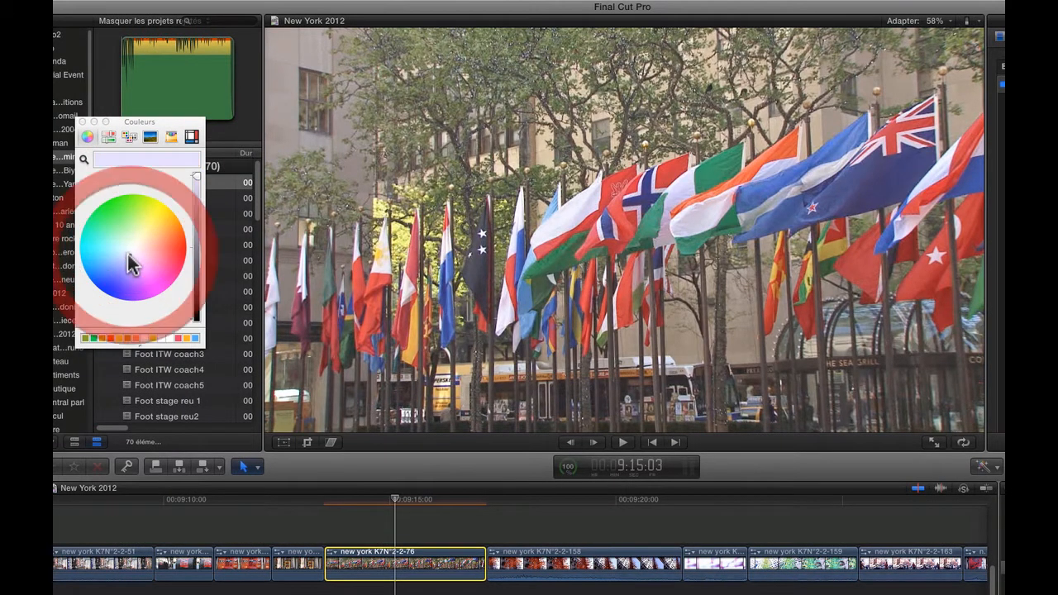
left_click(128, 261)
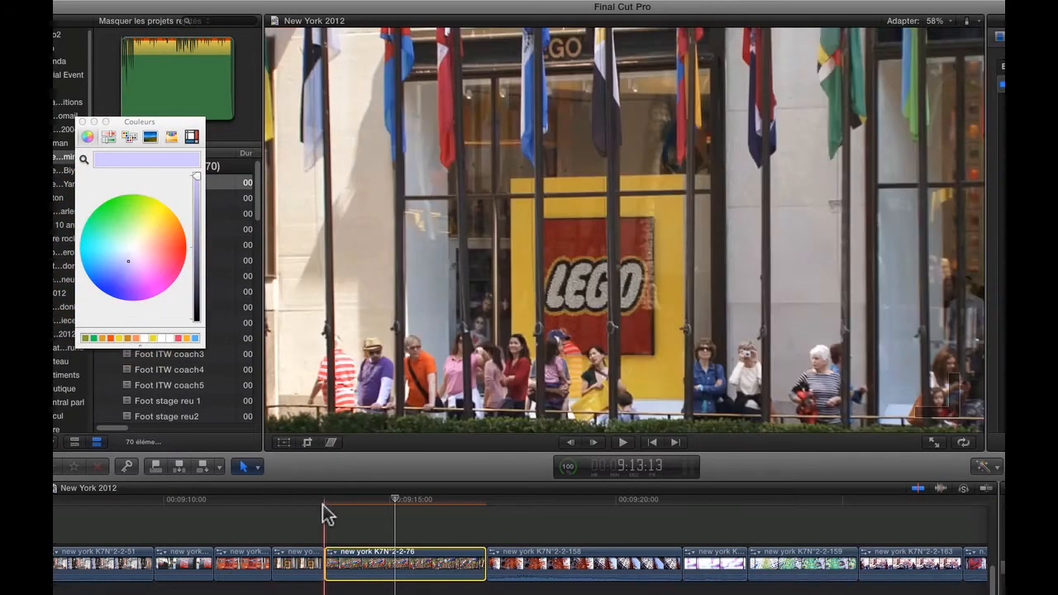
key("space")
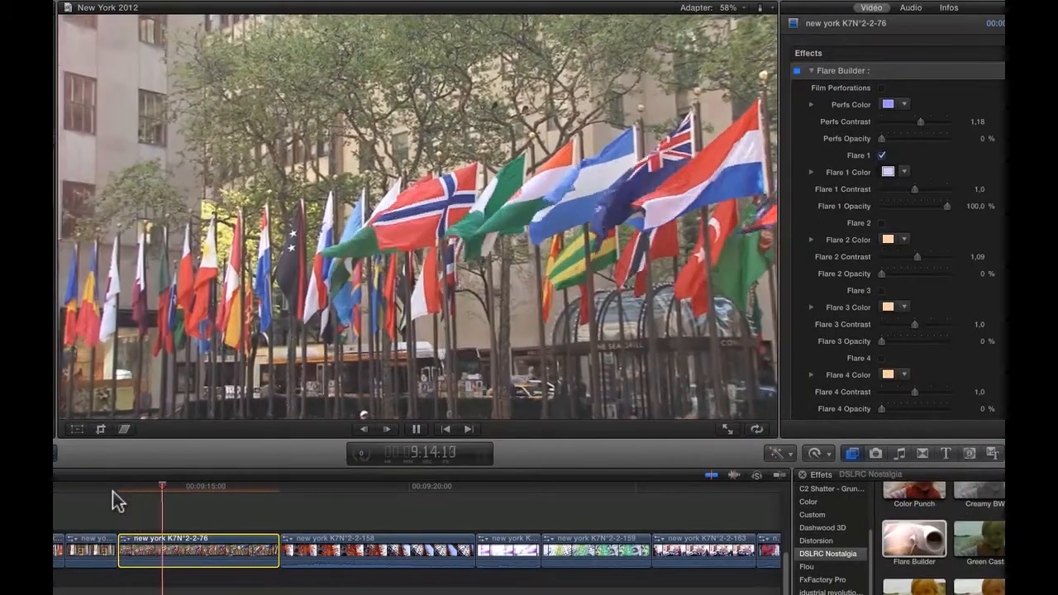
key("space")
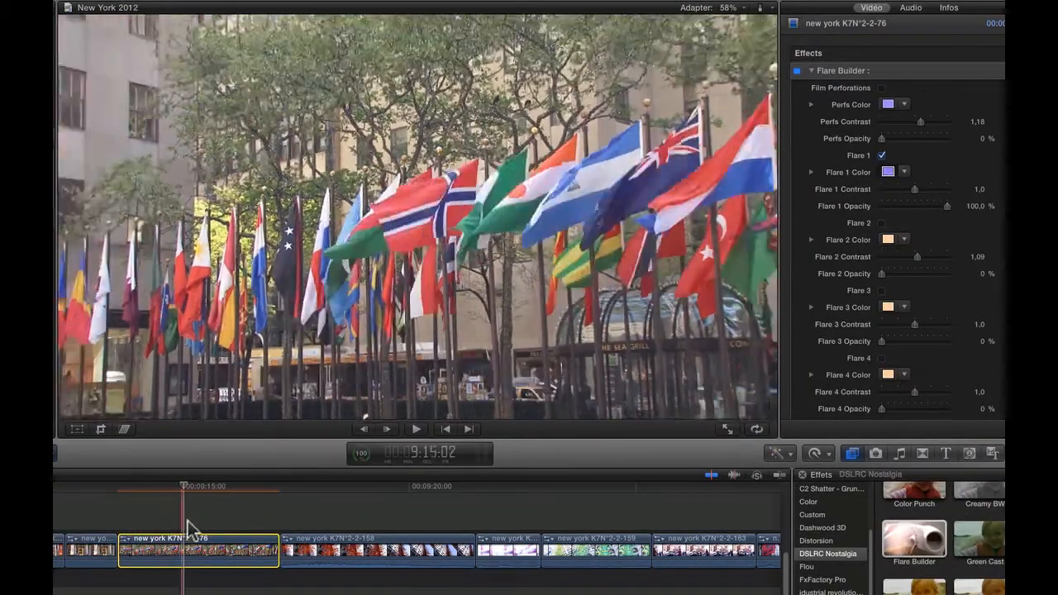
key("space")
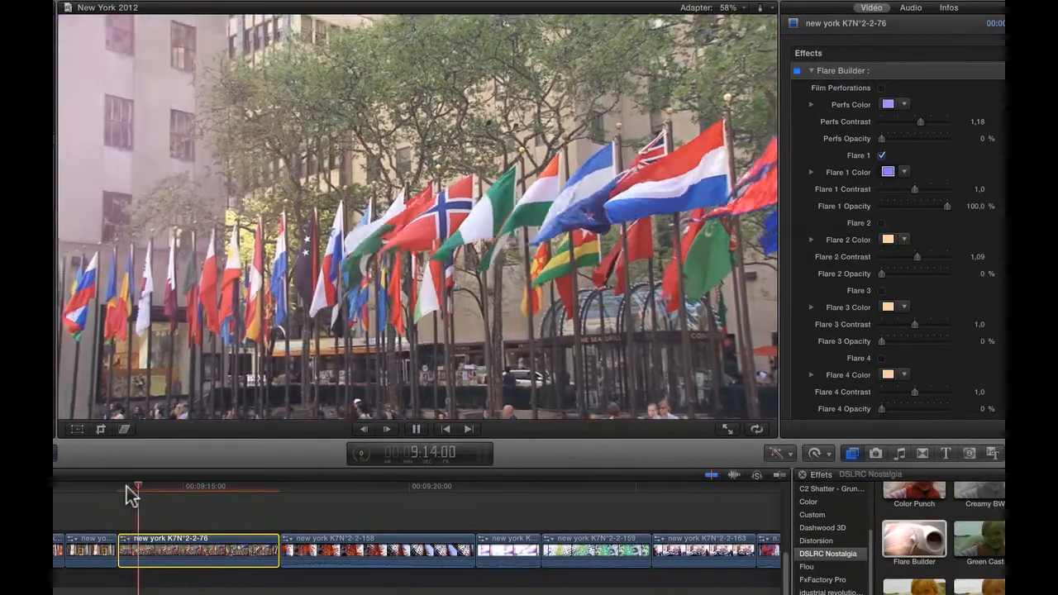
key("space")
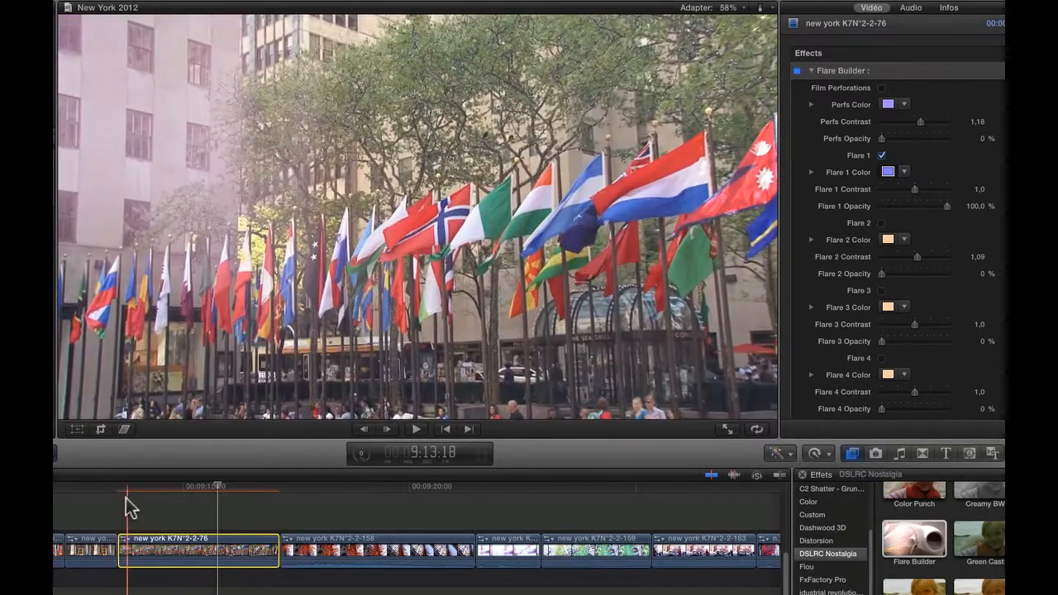
Step: Reselect the flags clip and set Flare 1 to a salmon-pink color, Contrast 1,06 and Opacity 68,67 %
left_click(125, 501)
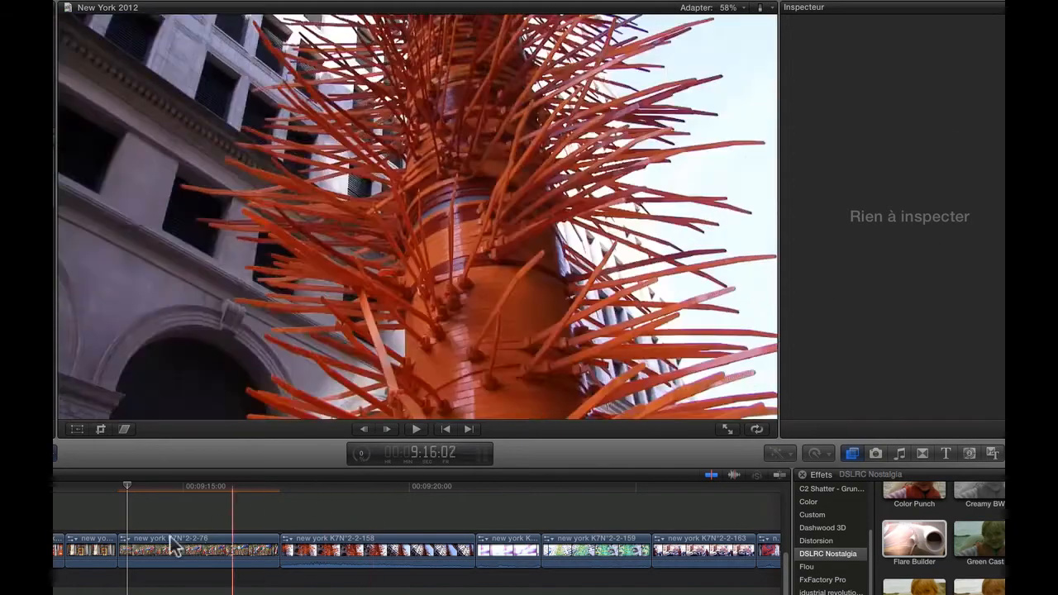
left_click(140, 549)
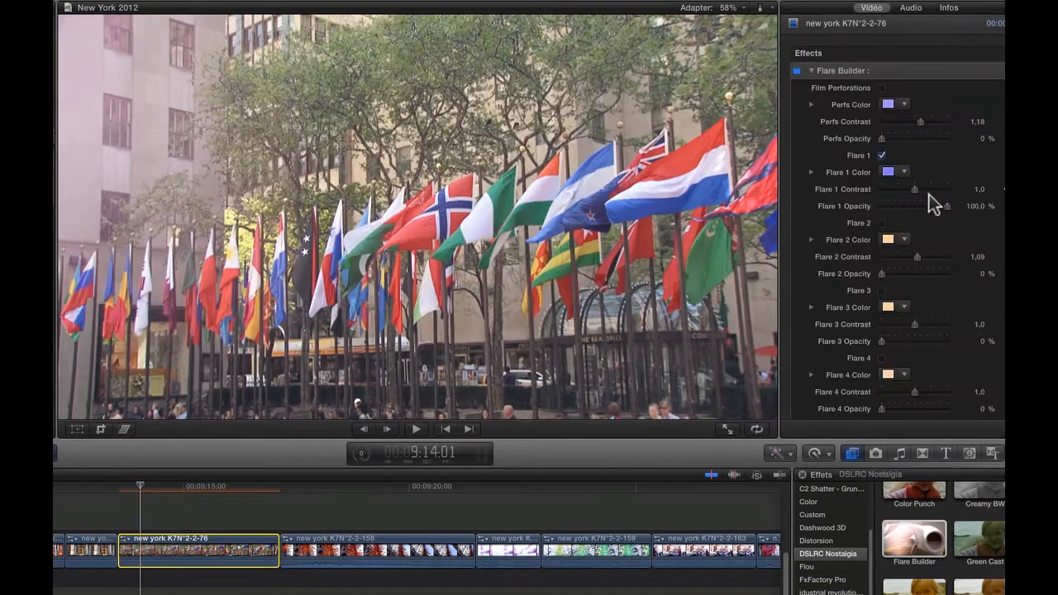
left_click_drag(915, 189, 879, 206)
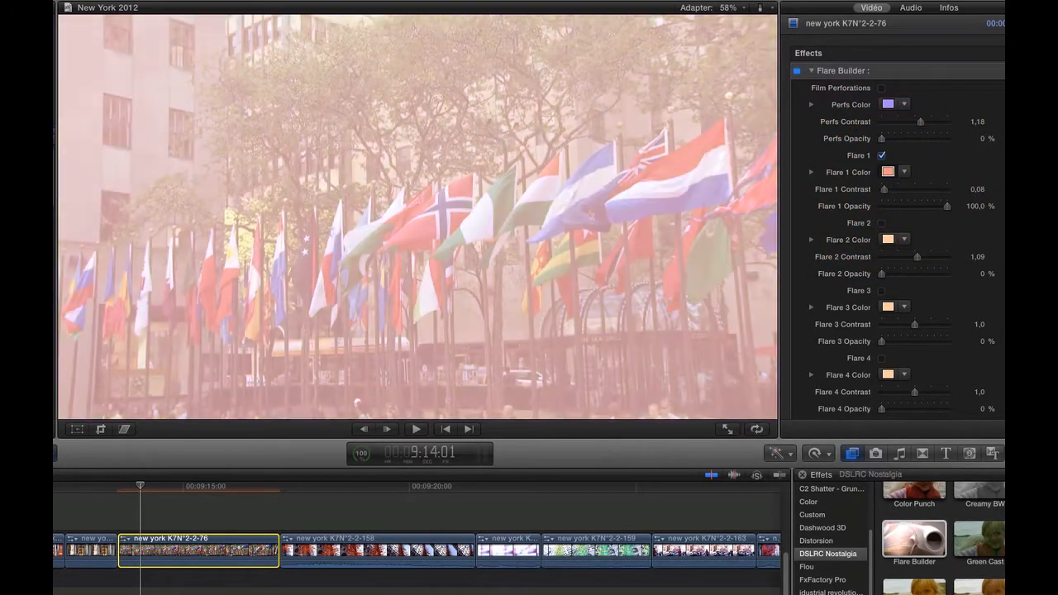
left_click_drag(882, 189, 926, 207)
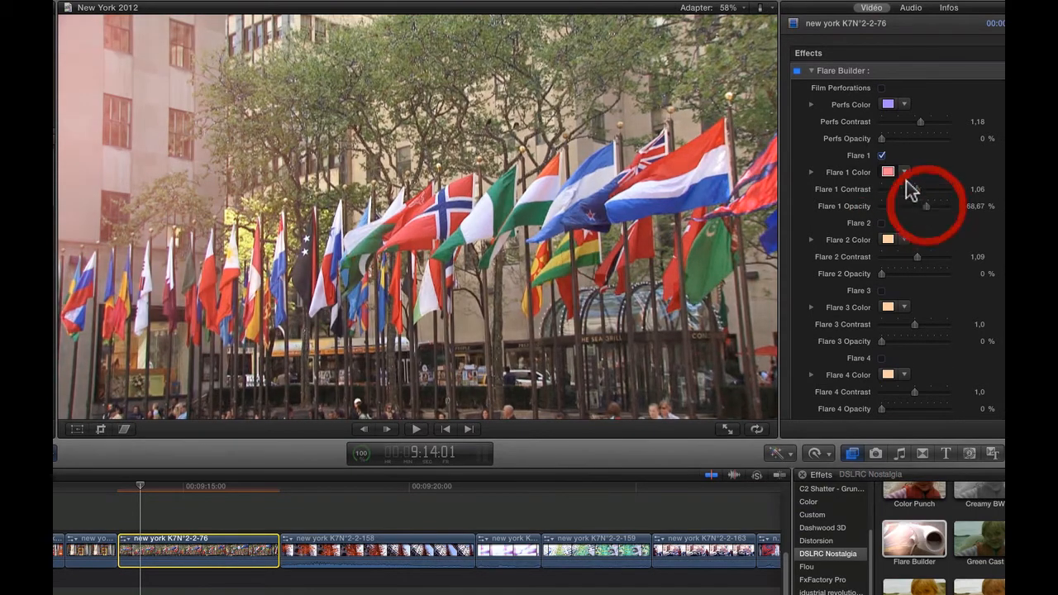
Step: Switch from Flare 1 to Flare 2, set Flare 2 Contrast to 0,87 at 100 % opacity, and preview the clip
left_click(881, 155)
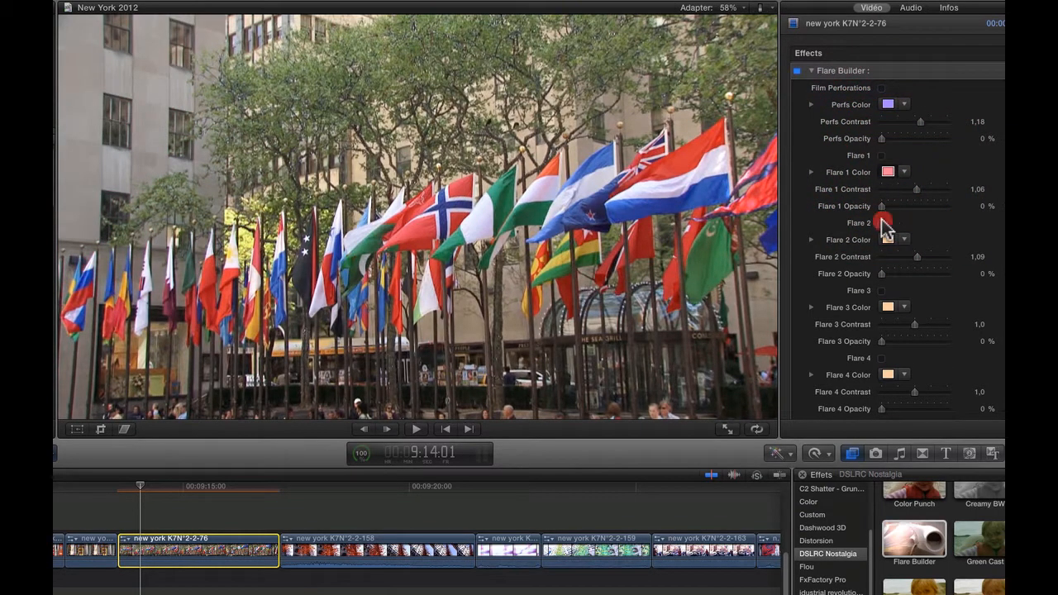
left_click(881, 223)
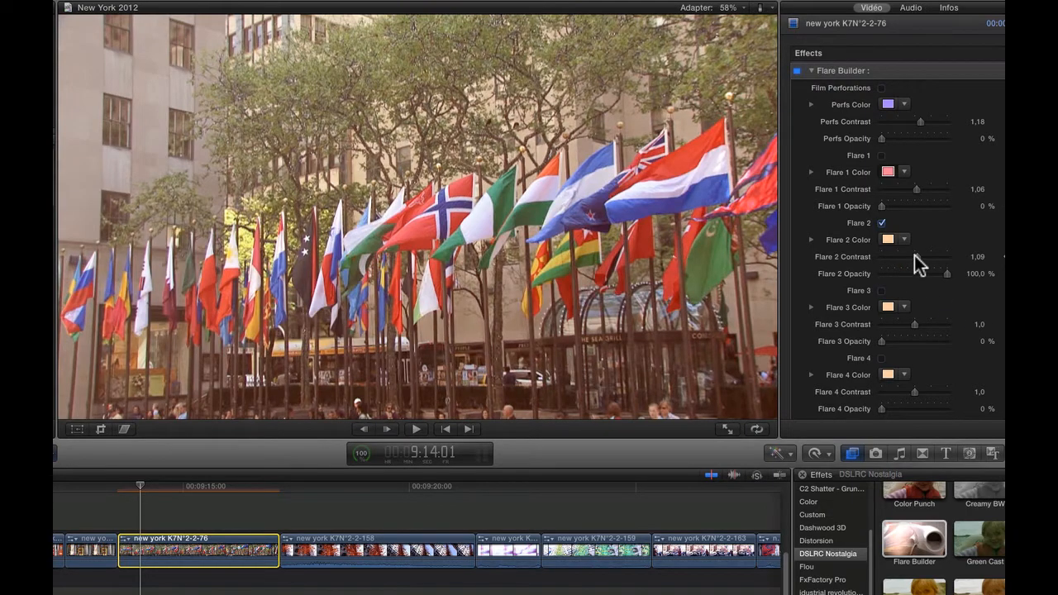
mouse_move(914, 255)
left_mouse_down()
mouse_move(876, 261)
mouse_move(911, 267)
left_mouse_up()
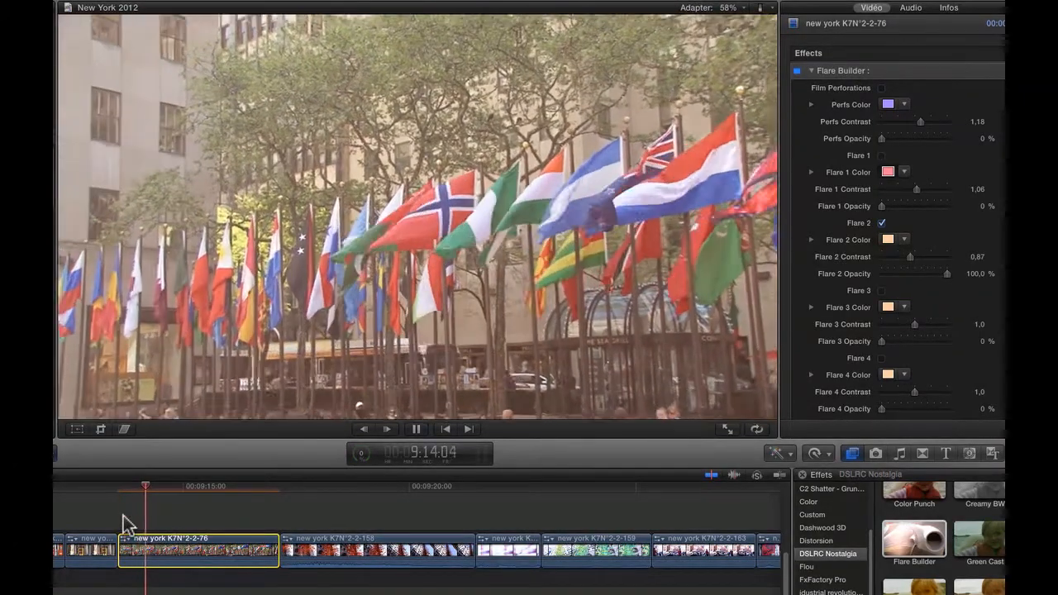
key("space")
key("space")
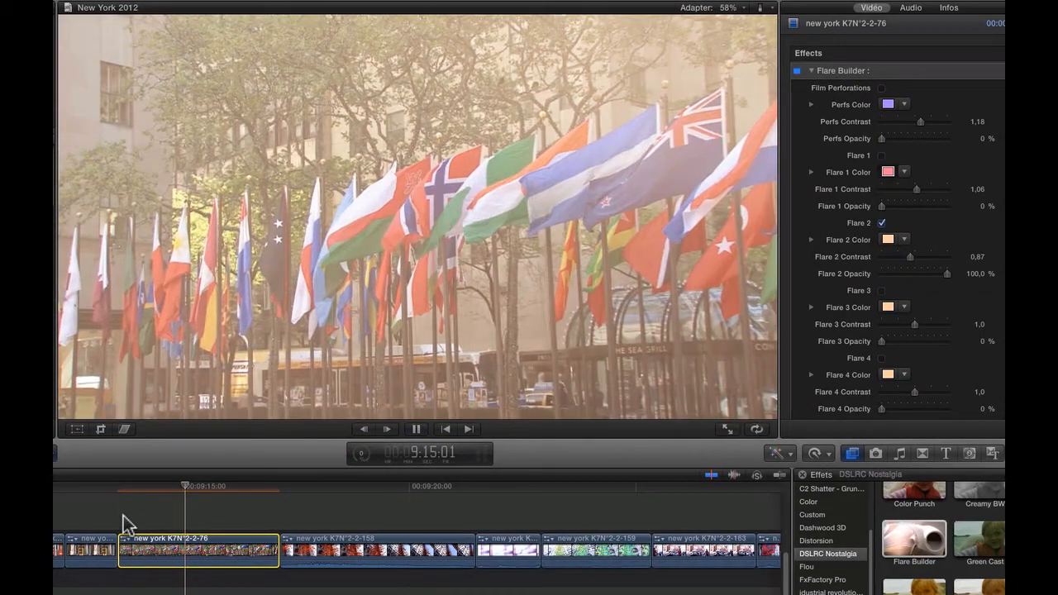
key("space")
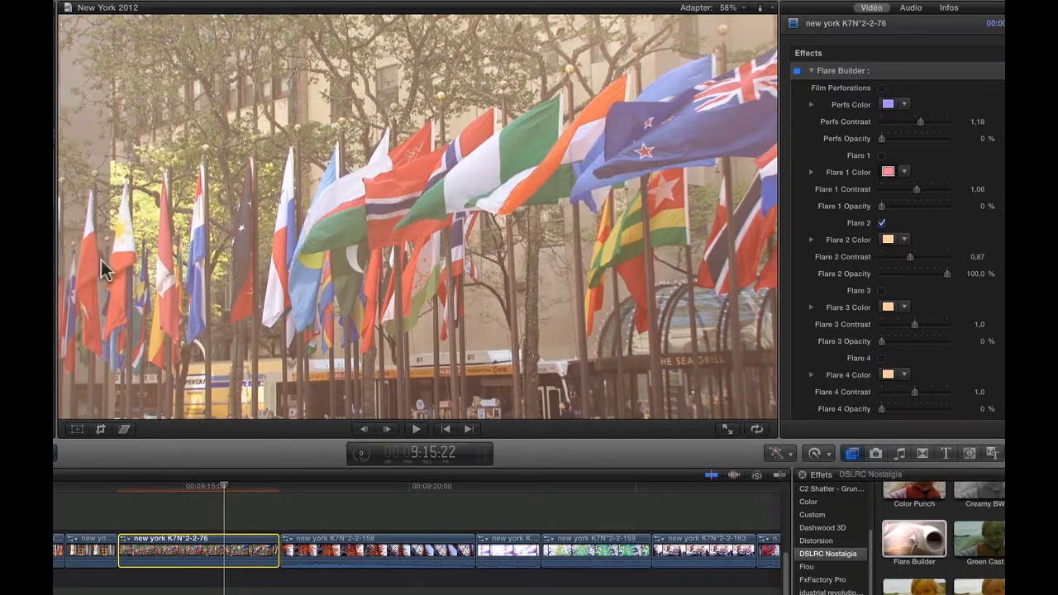
Step: Change the Flare 2 Color to light purple-blue and play the flags clip to preview it
left_click(889, 240)
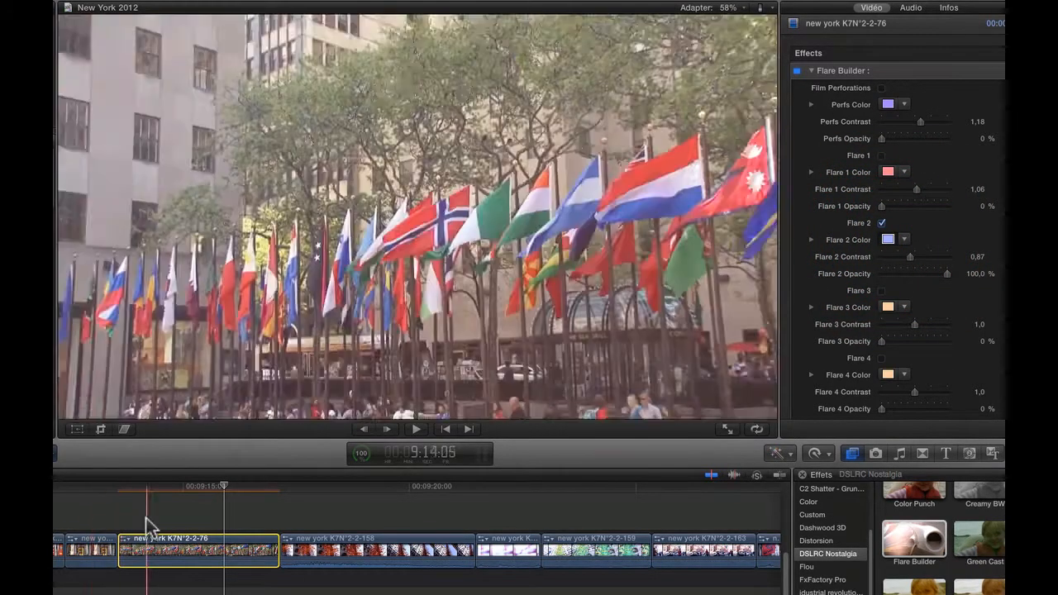
key("space")
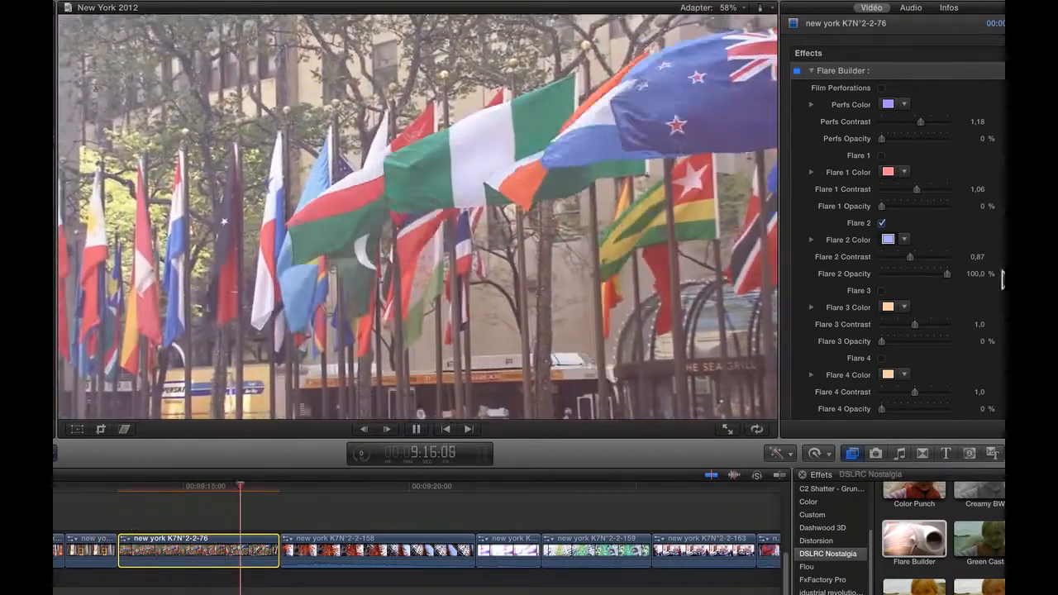
Step: Stop playback, switch from Flare 2 to Flare 3 on the flags clip, and play it from near its start
key("space")
left_click(881, 224)
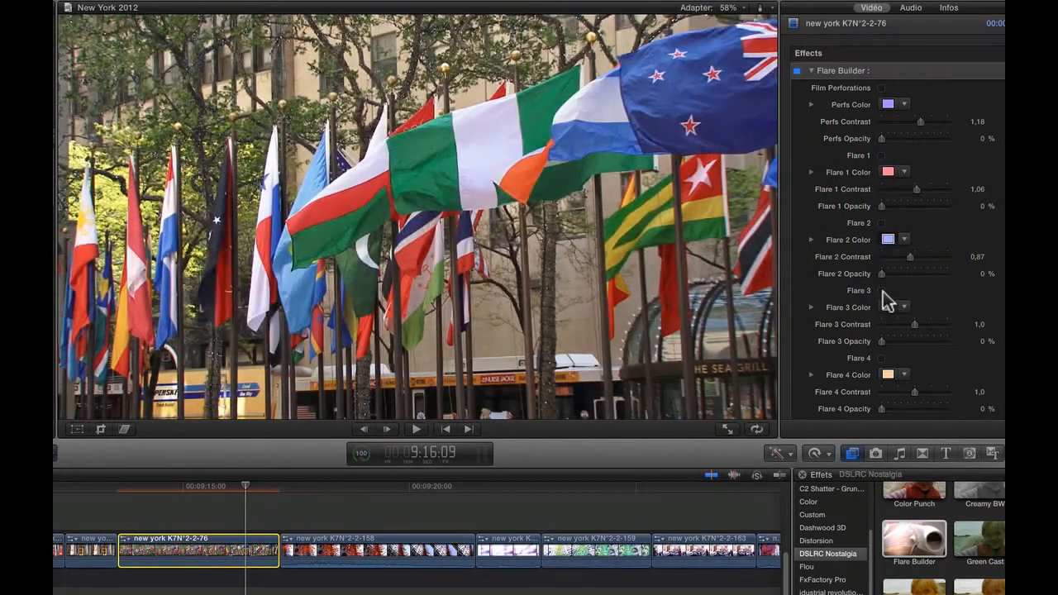
left_click(881, 291)
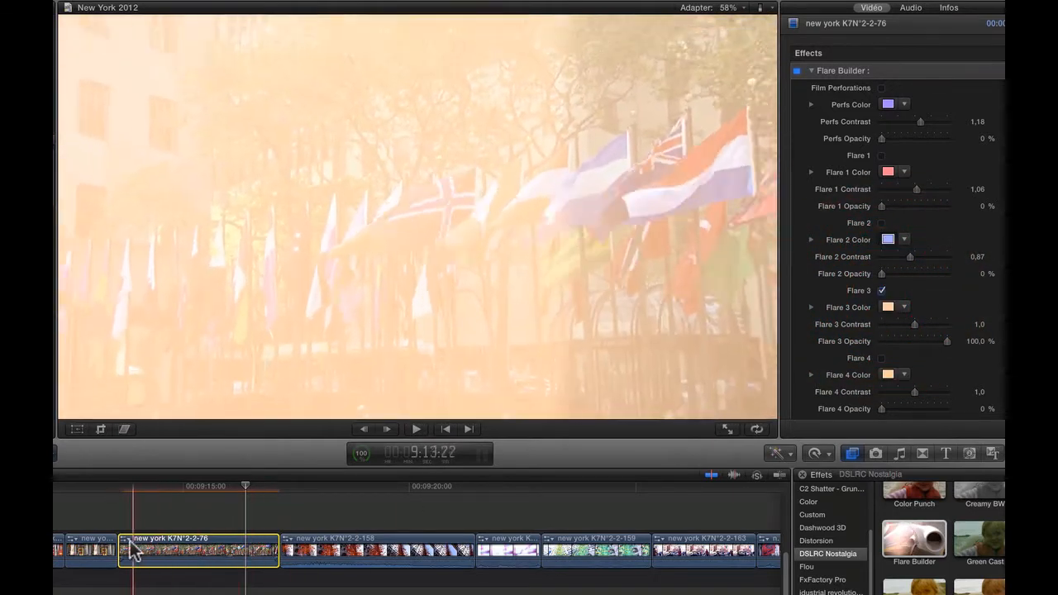
key("space")
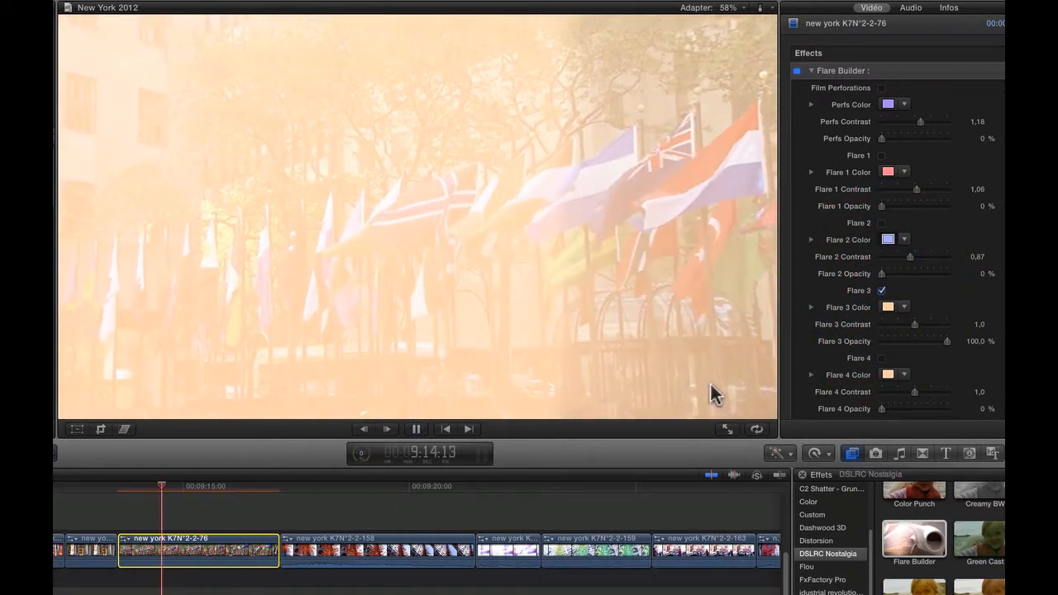
Step: Set Flare 3 to Contrast 0,31, Opacity 34,88 % and a hot-pink color, and preview the flags clip
left_click_drag(914, 324, 903, 351)
left_click(885, 307)
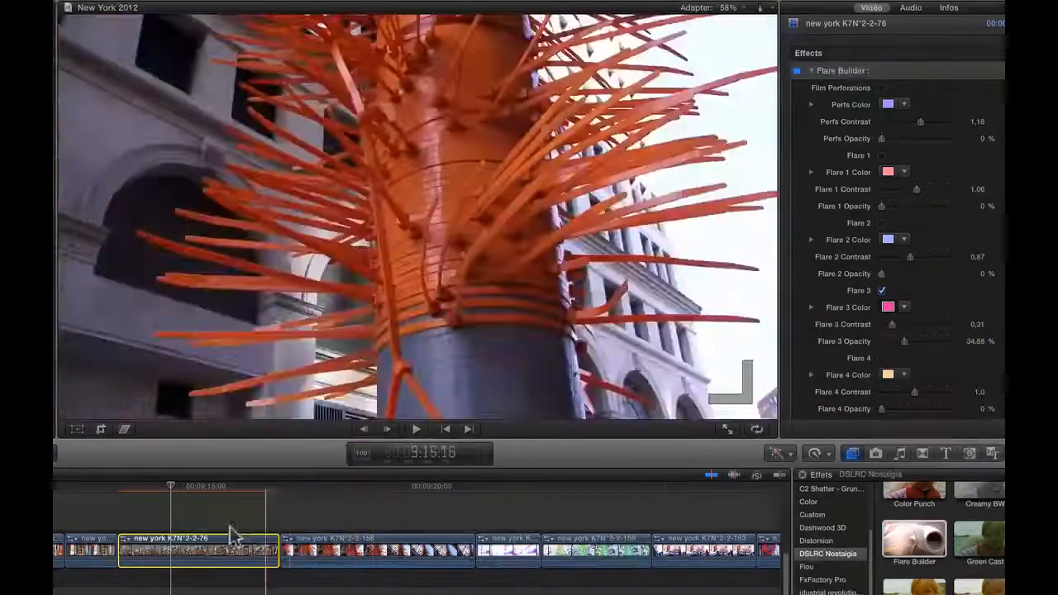
key("space")
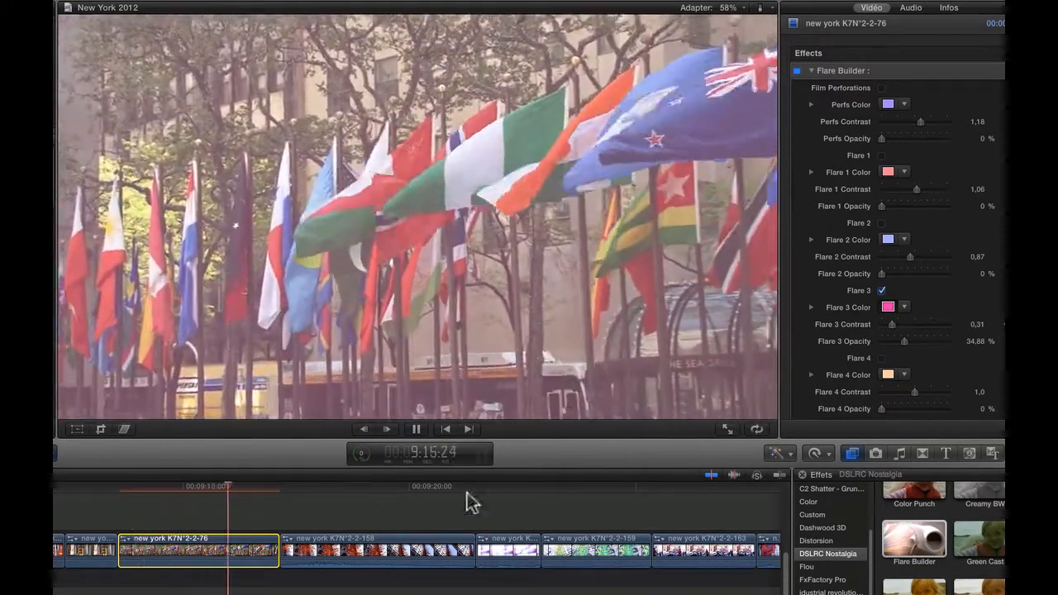
key("space")
Step: Switch from Flare 3 to Flare 4 at 100 % opacity and preview the flags clip
left_click(882, 358)
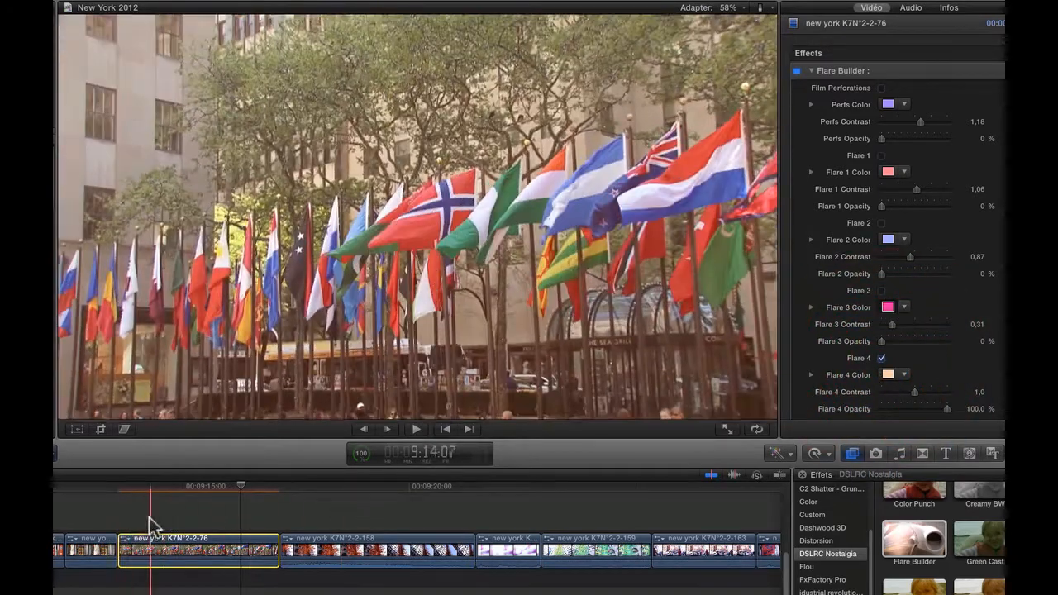
key("space")
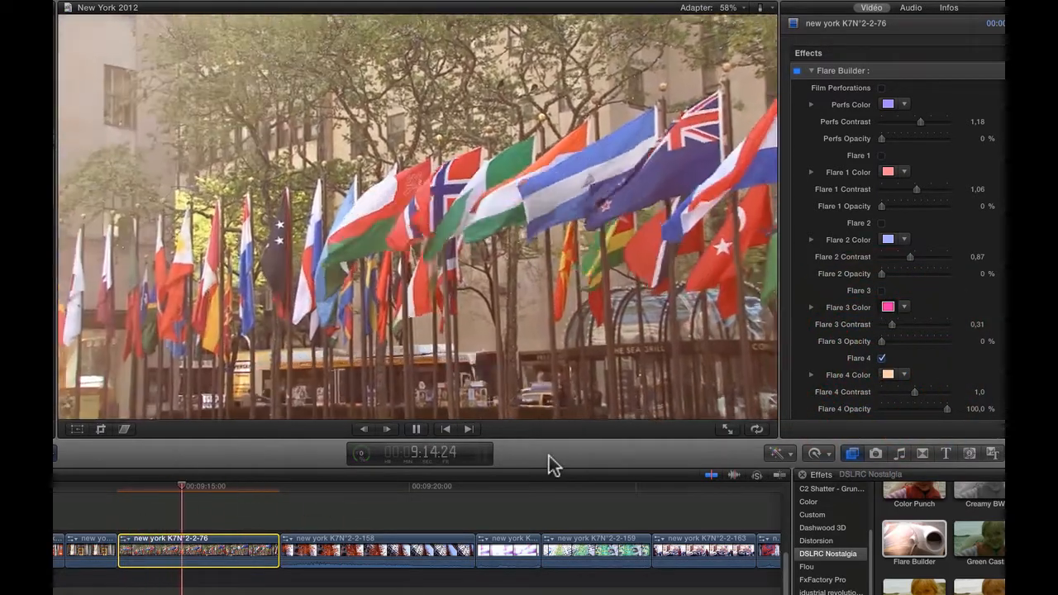
key("space")
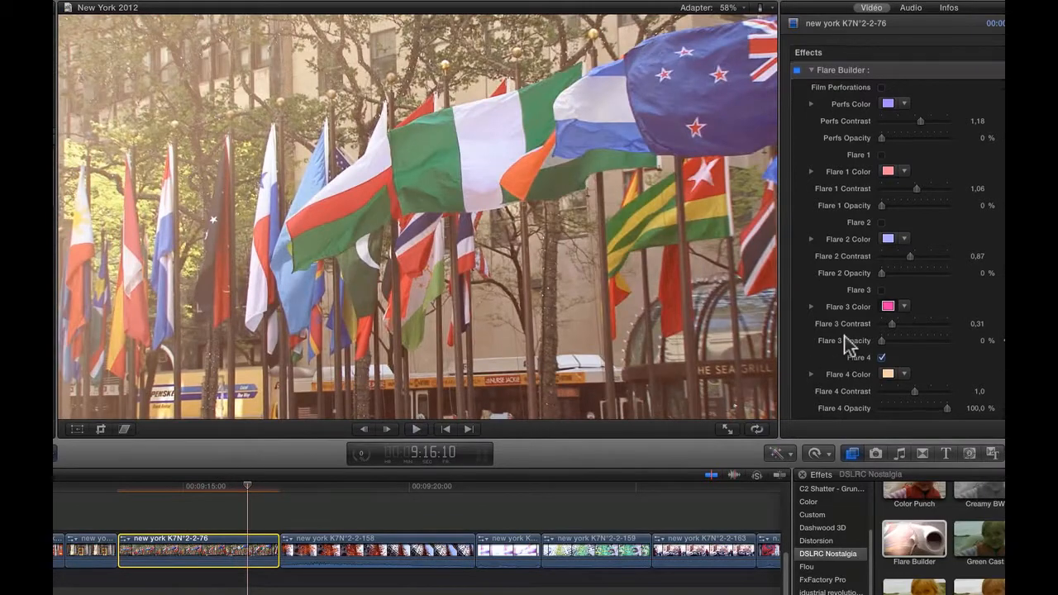
Step: Switch from Flare 4 to Flare 5 and play the flags clip from its beginning
scroll(848, 346, "down", 4)
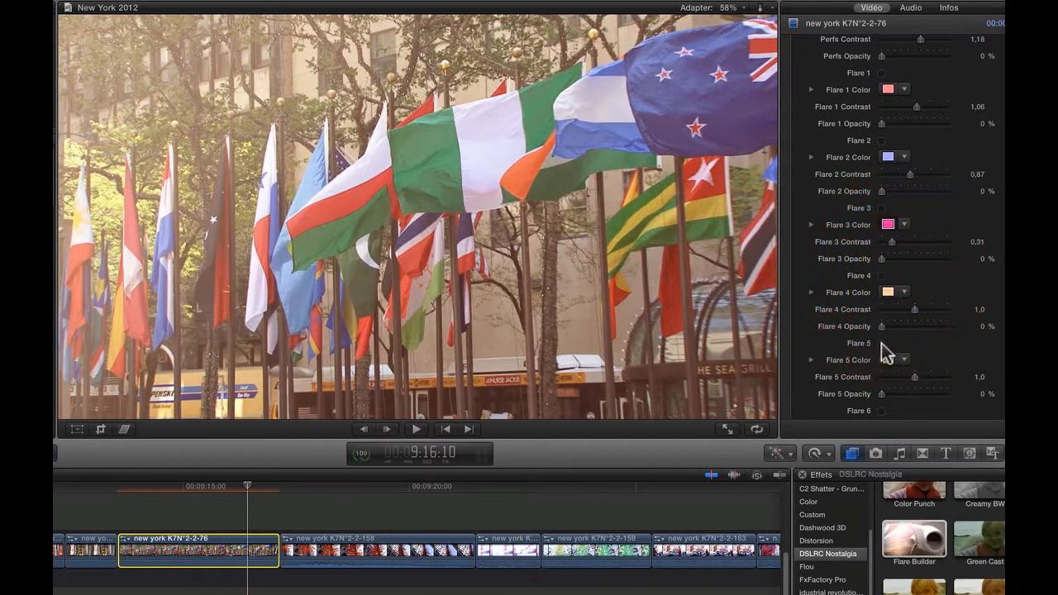
left_click(882, 343)
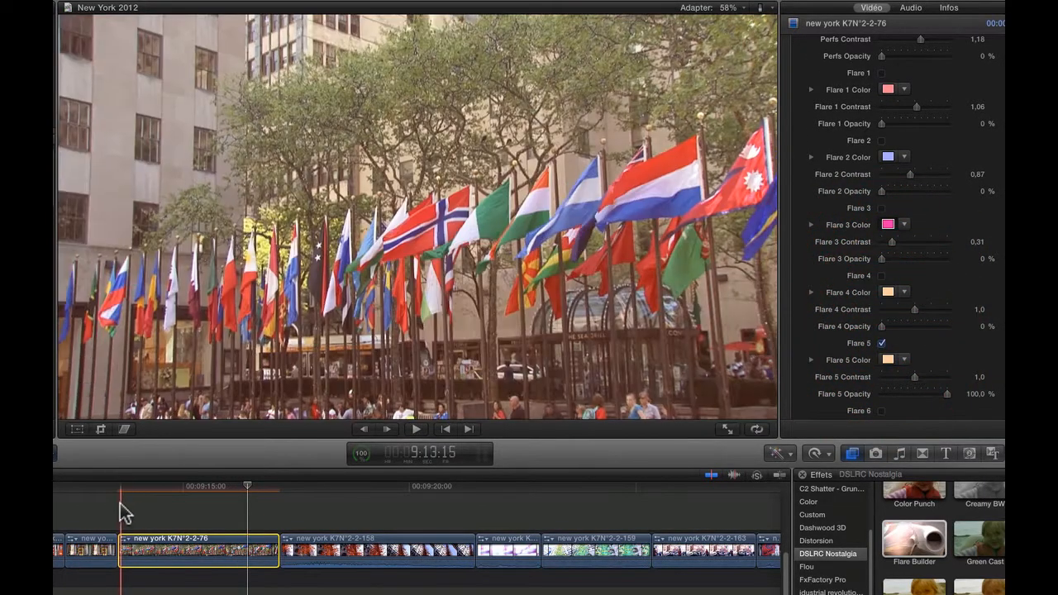
left_click(119, 512)
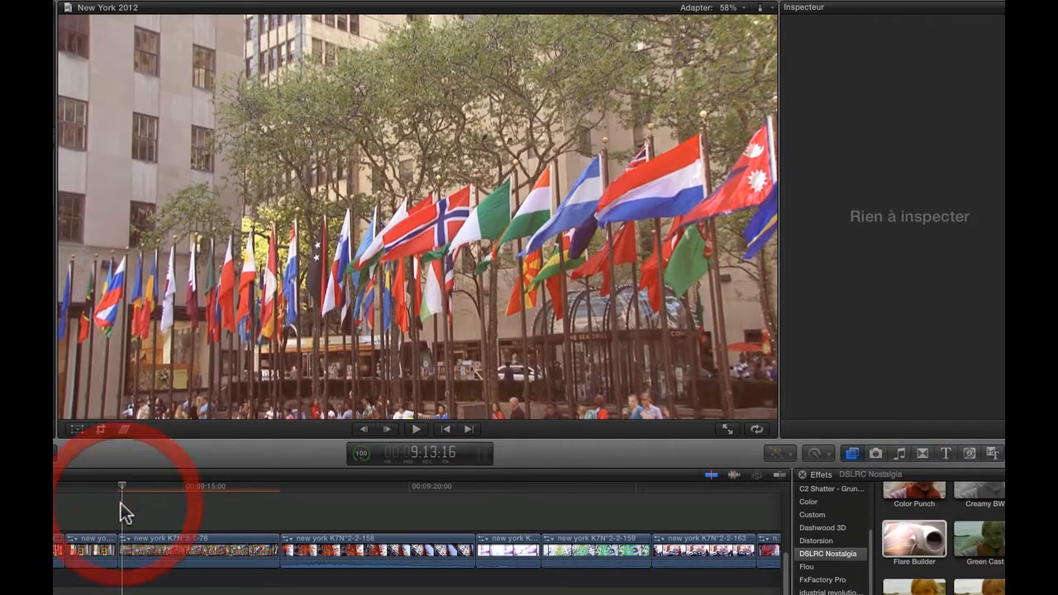
key("space")
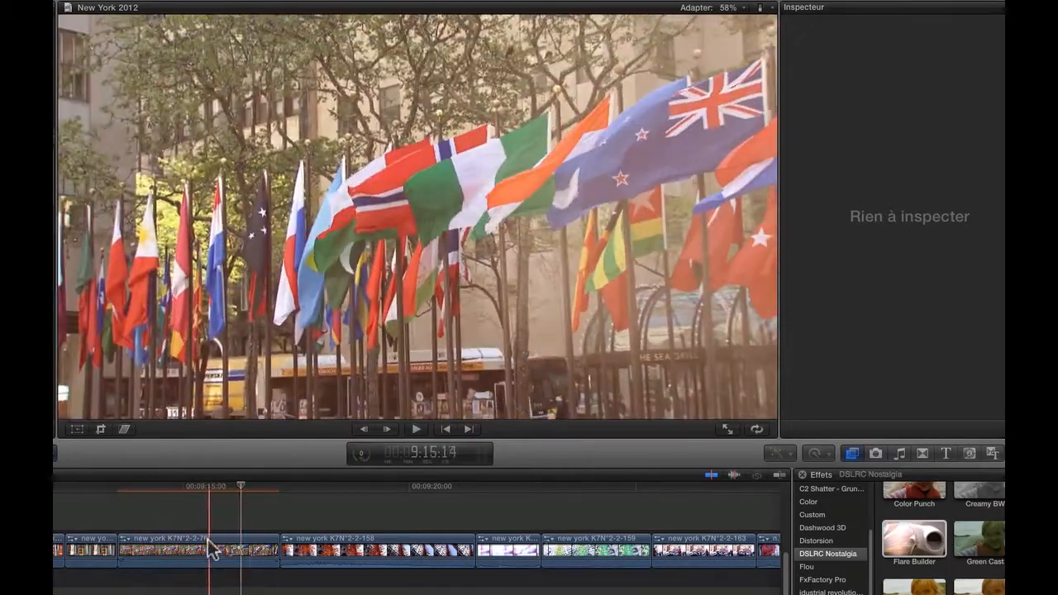
Step: Reselect the flags clip and set Flare 3 Contrast to 1,04 and Flare 5 Contrast to 1,65
left_click(207, 549)
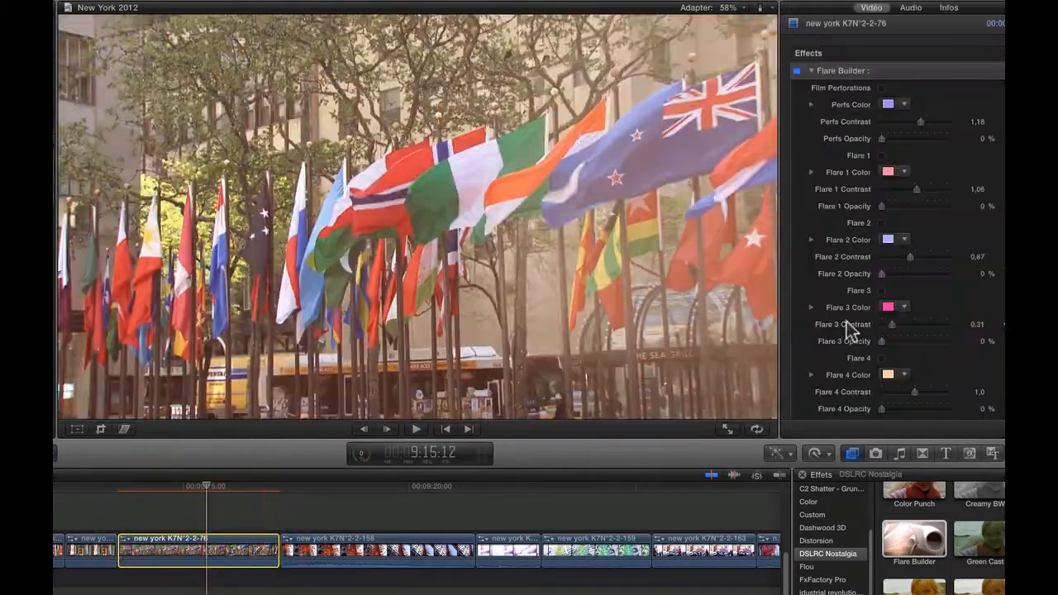
left_click_drag(886, 325, 915, 328)
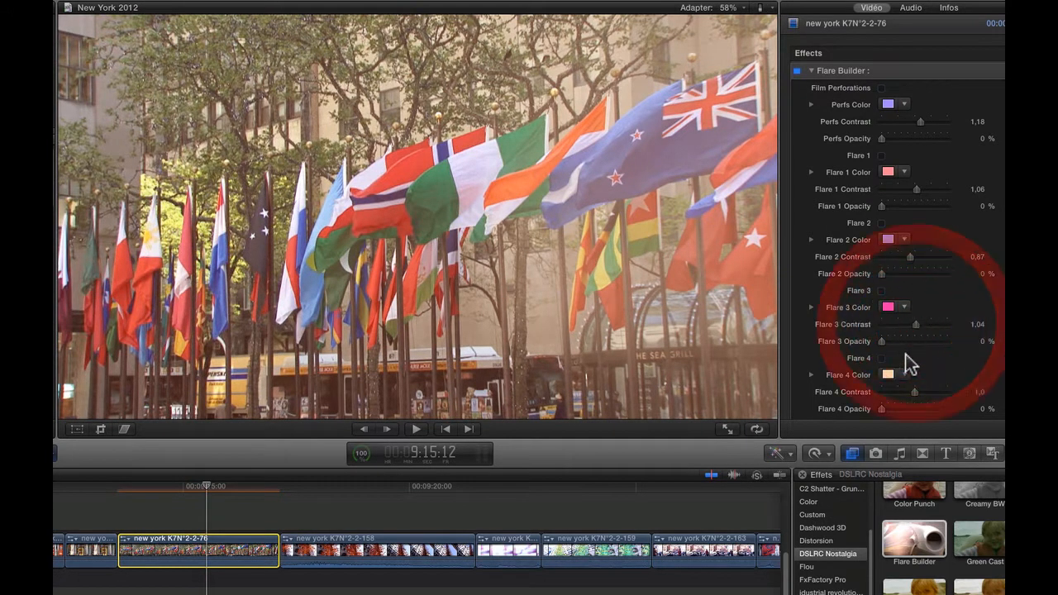
scroll(964, 354, "down", 3)
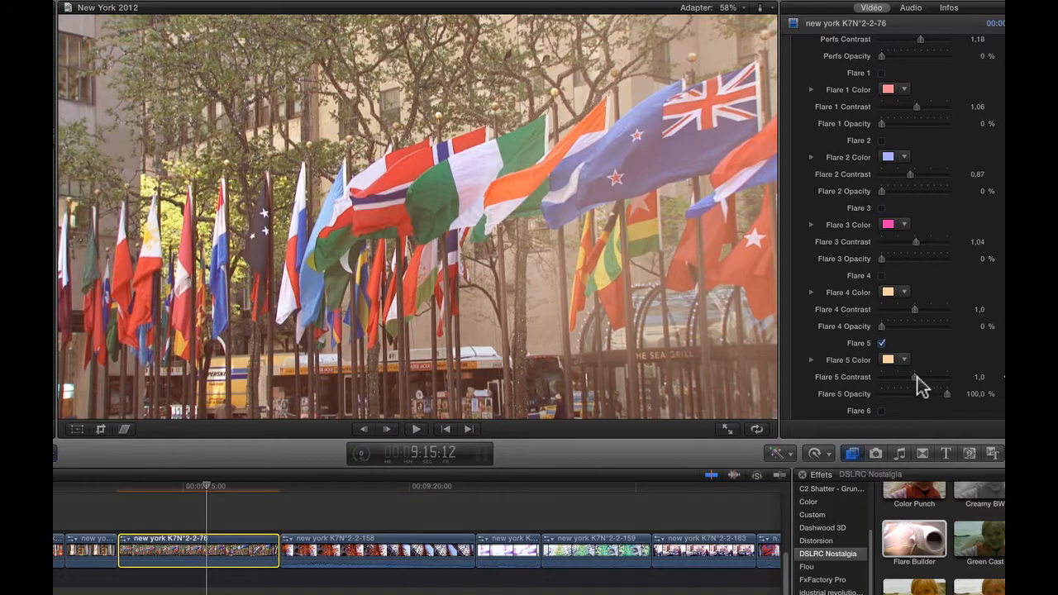
left_click_drag(915, 376, 937, 374)
Step: Switch from Flare 5 to Flare 6 and set Flare 6 Contrast to 1,58 and Opacity to 63,51 %
left_click(882, 342)
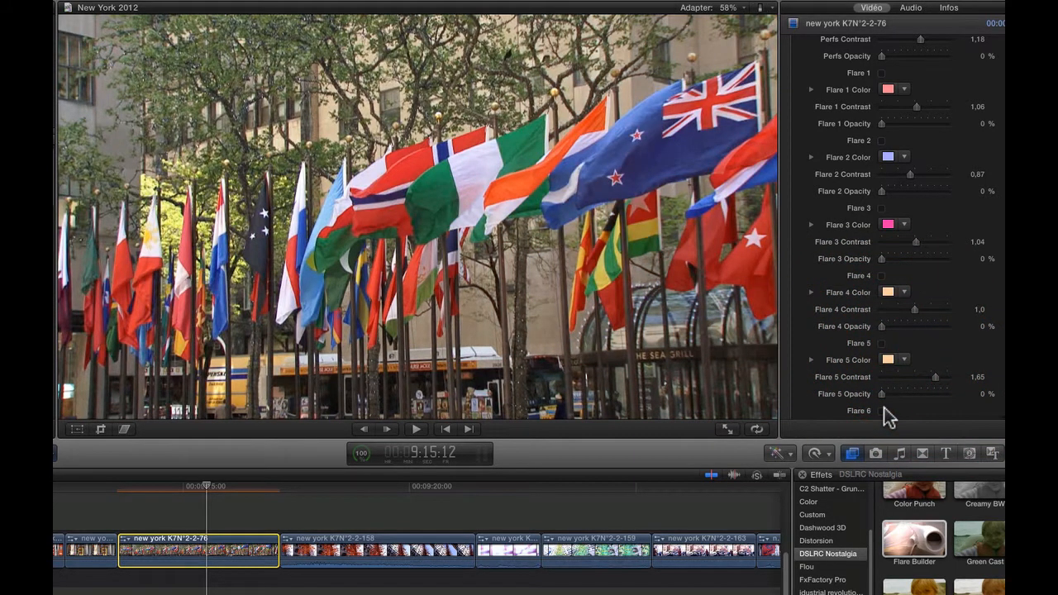
left_click(882, 411)
scroll(908, 408, "down", 2)
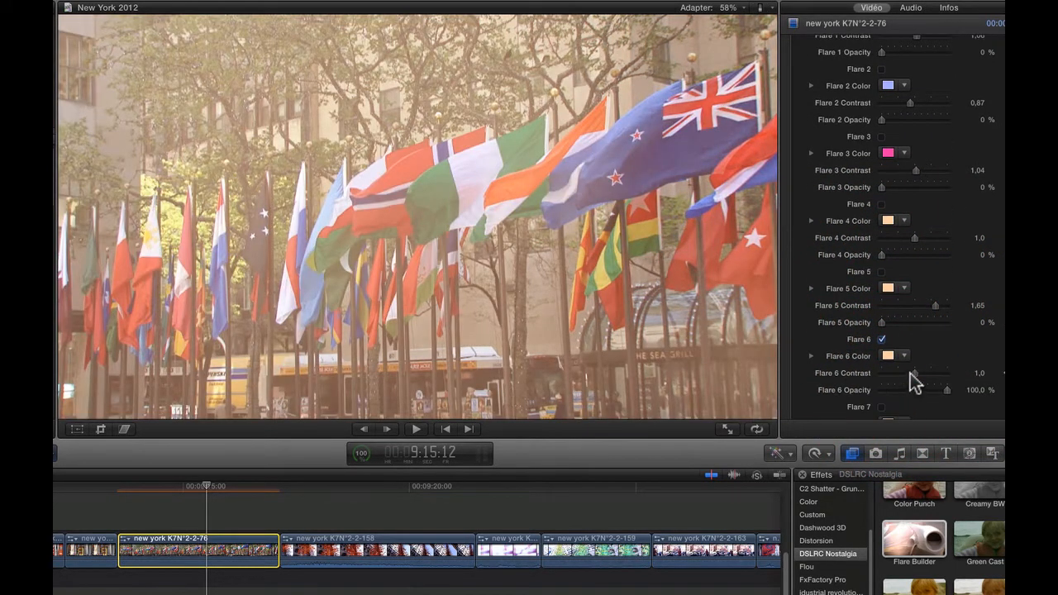
mouse_move(910, 373)
left_mouse_down()
mouse_move(940, 372)
mouse_move(876, 372)
mouse_move(930, 373)
left_mouse_up()
left_click_drag(872, 391, 924, 392)
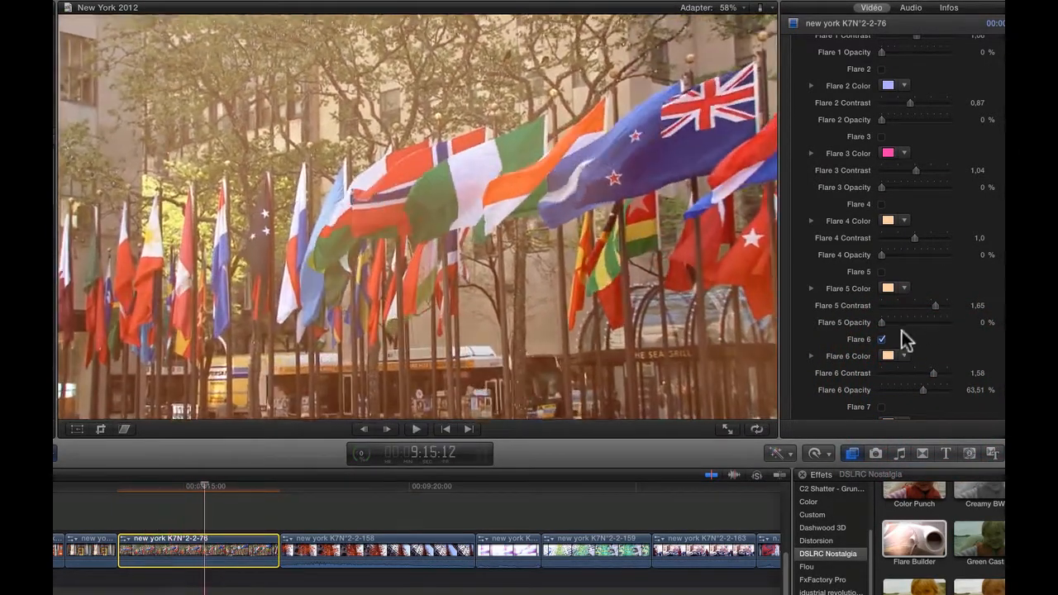
Step: Switch from Flare 6 to Flare 7 at 100 % opacity and play the flags clip
left_click(882, 338)
scroll(900, 314, "down", 3)
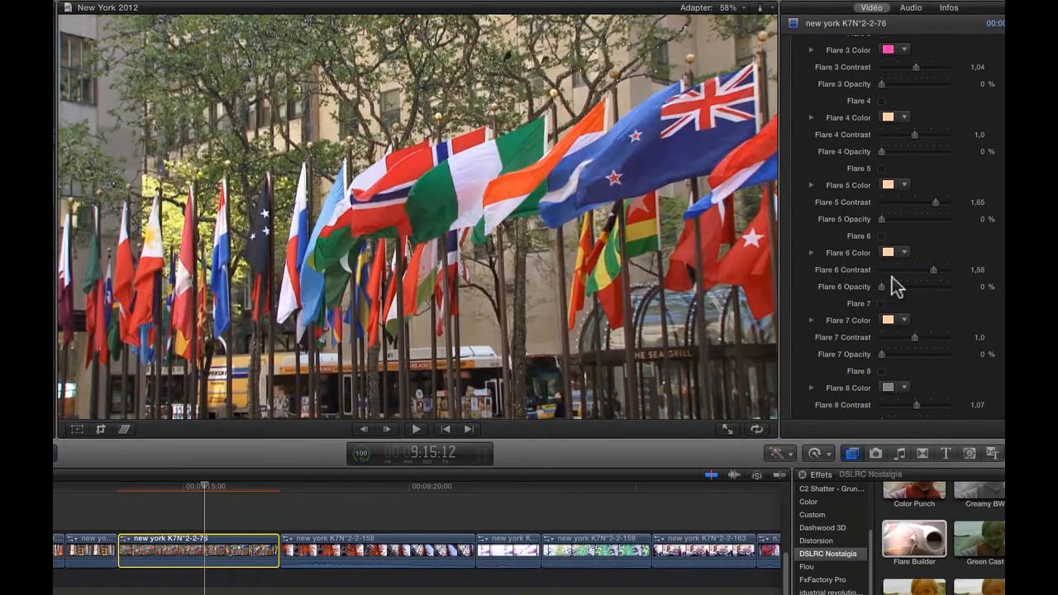
left_click(883, 304)
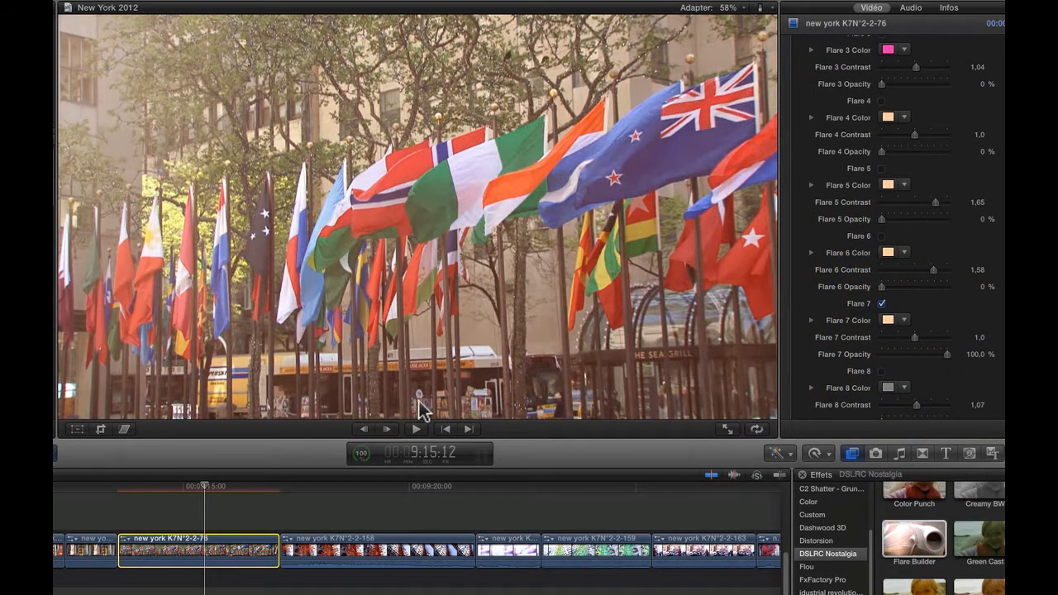
key("space")
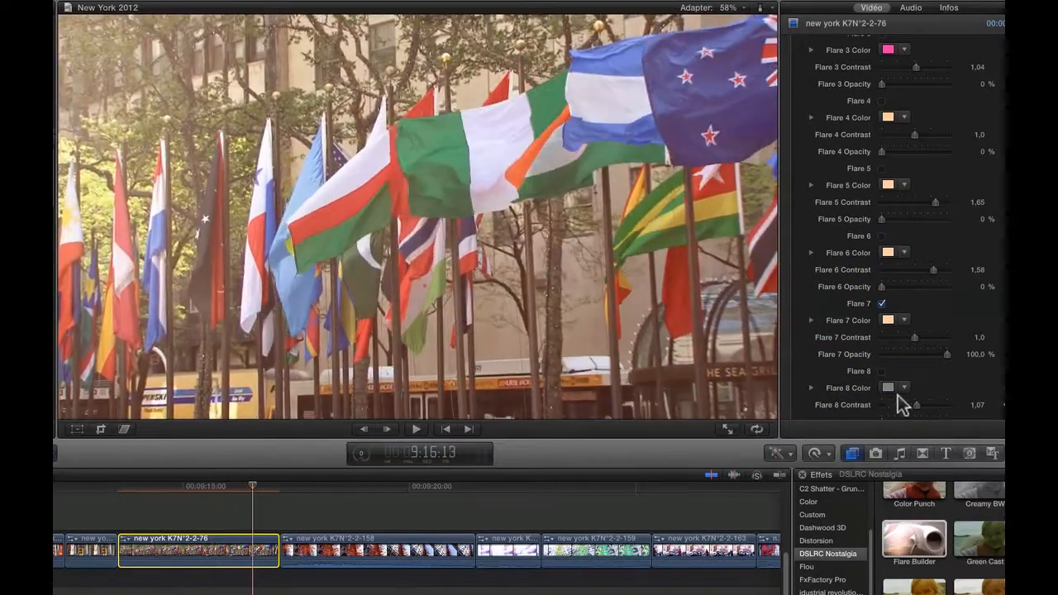
Step: Switch from Flare 7 to Flare 8, preview the flags clip, and park the playhead near 9:15:08 where the flare is bright
left_click(882, 304)
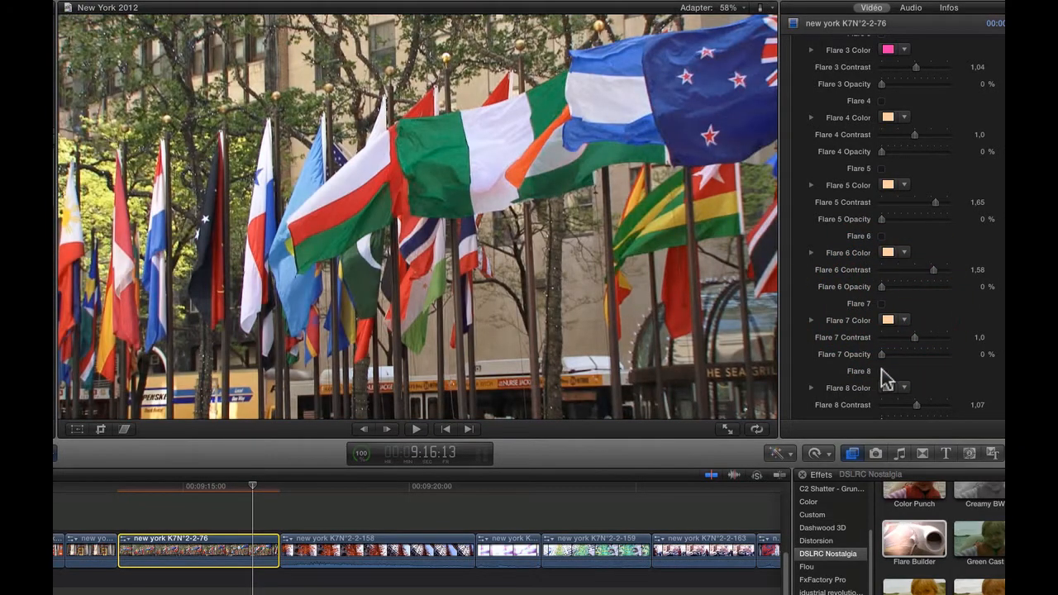
left_click(880, 371)
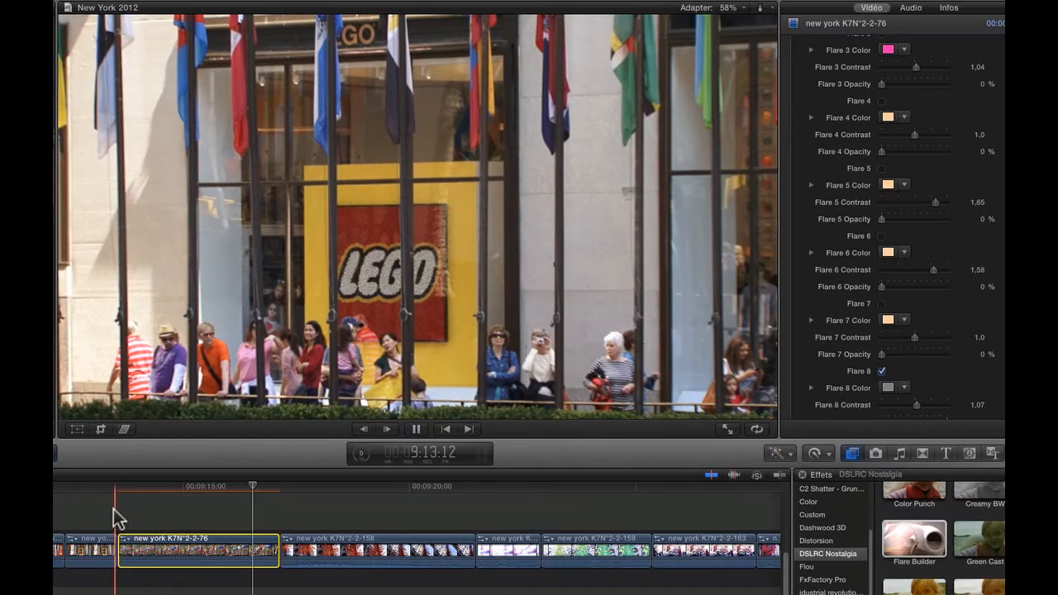
key("space")
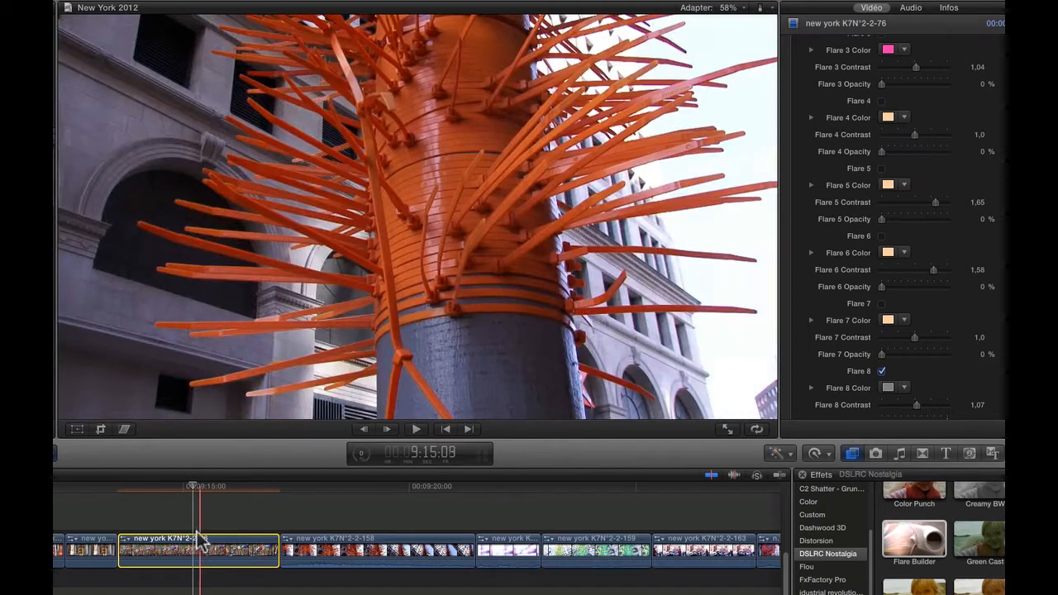
left_click(198, 544)
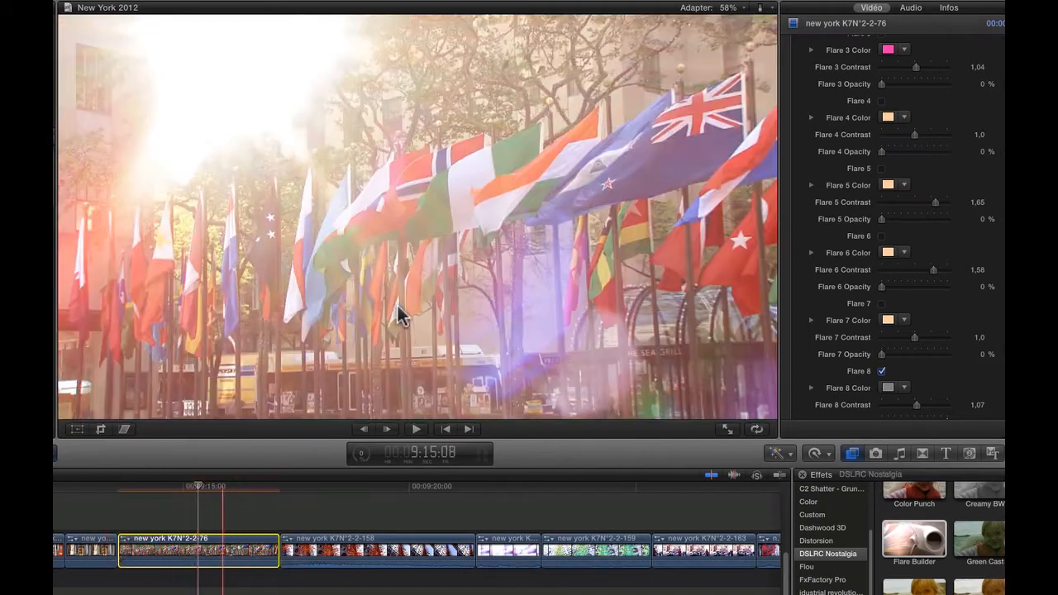
Step: Set Flare 8 Contrast to 1,34 and Opacity to 45,14 %, and preview the flags clip
mouse_move(922, 404)
left_mouse_down()
mouse_move(953, 404)
mouse_move(840, 425)
mouse_move(909, 413)
left_mouse_up()
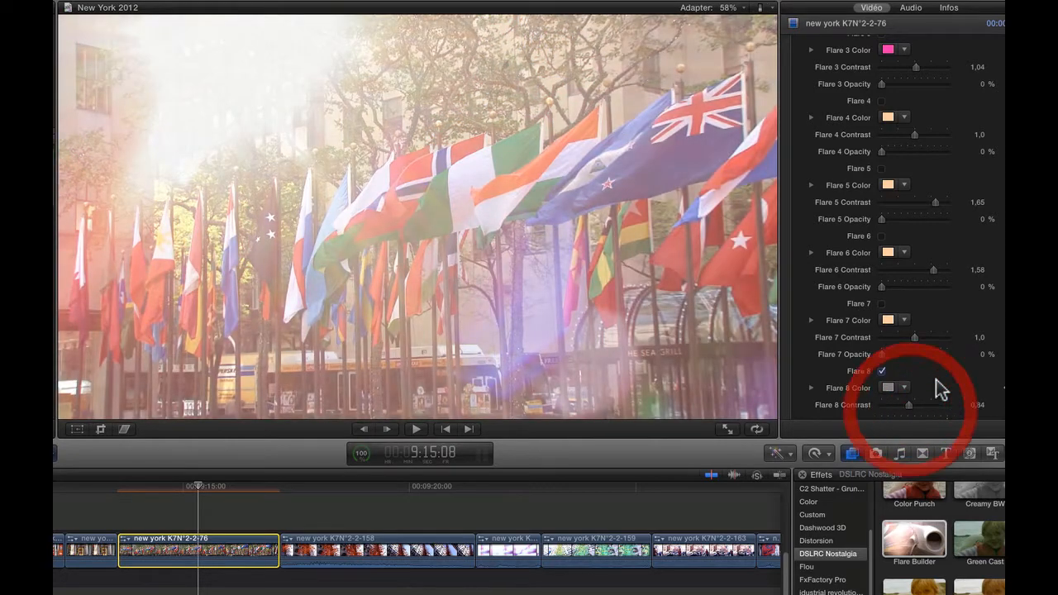
scroll(939, 385, "down", 3)
mouse_move(914, 361)
left_mouse_down()
mouse_move(894, 361)
mouse_move(930, 363)
mouse_move(889, 347)
mouse_move(927, 354)
left_mouse_up()
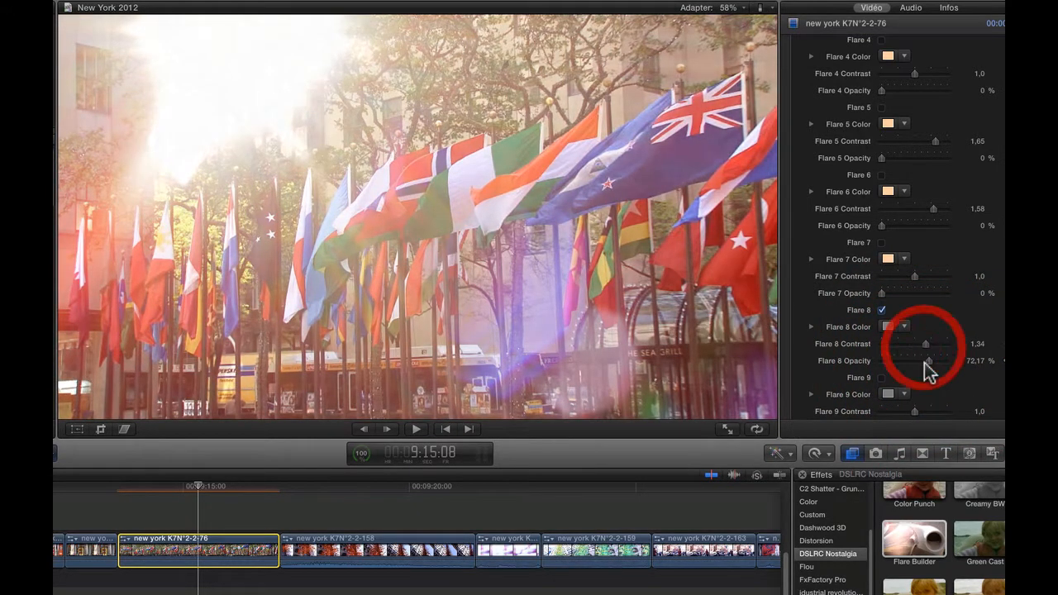
left_click_drag(926, 361, 911, 364)
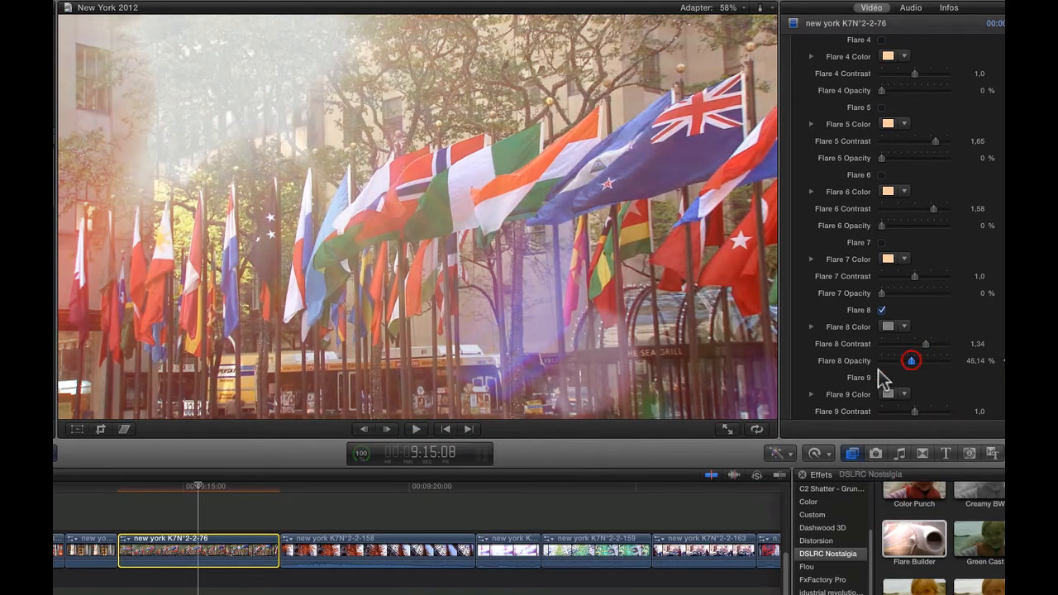
key("space")
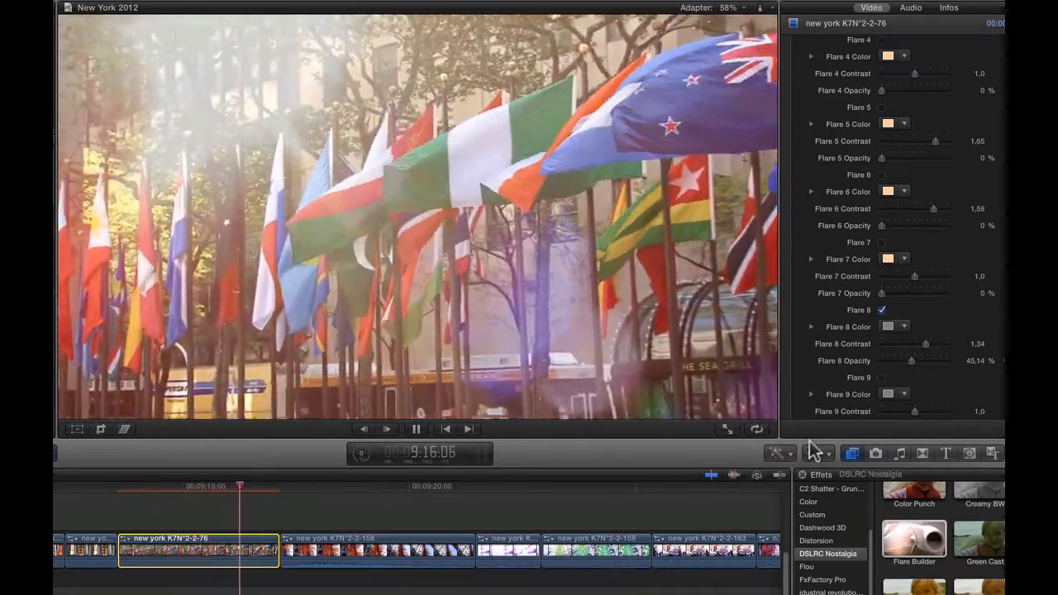
key("space")
Step: Turn off Flare 8, and briefly enable Flare 9 to view its look before disabling it
left_click(881, 311)
scroll(940, 357, "down", 3)
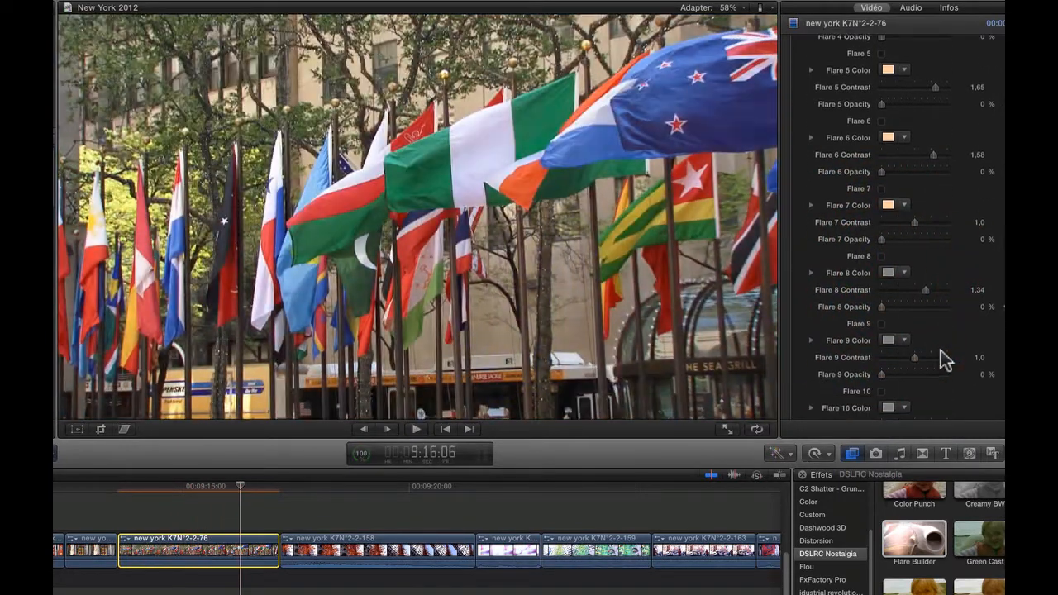
left_click(881, 324)
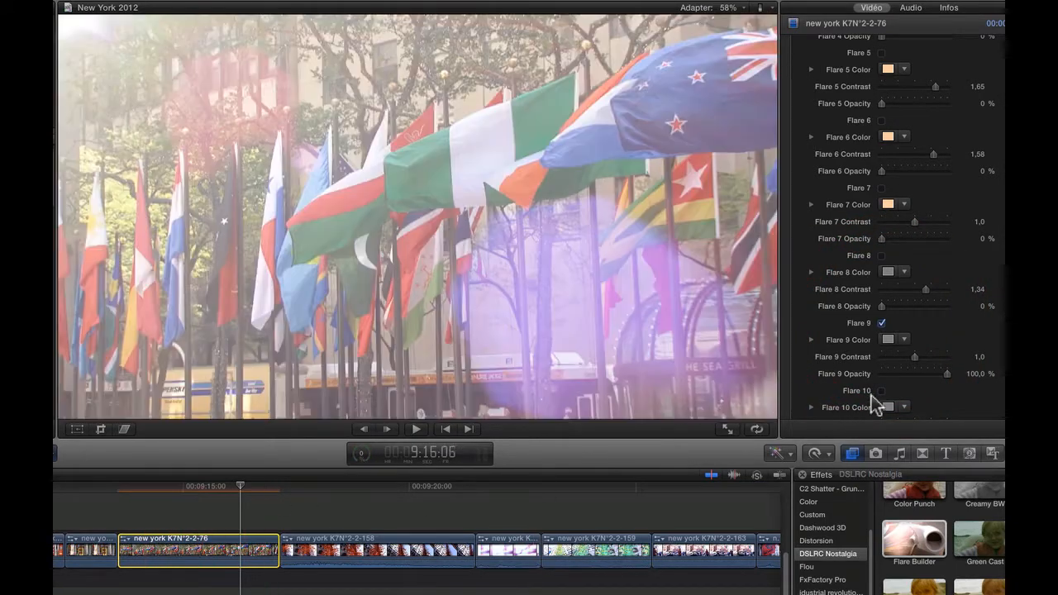
left_click(880, 322)
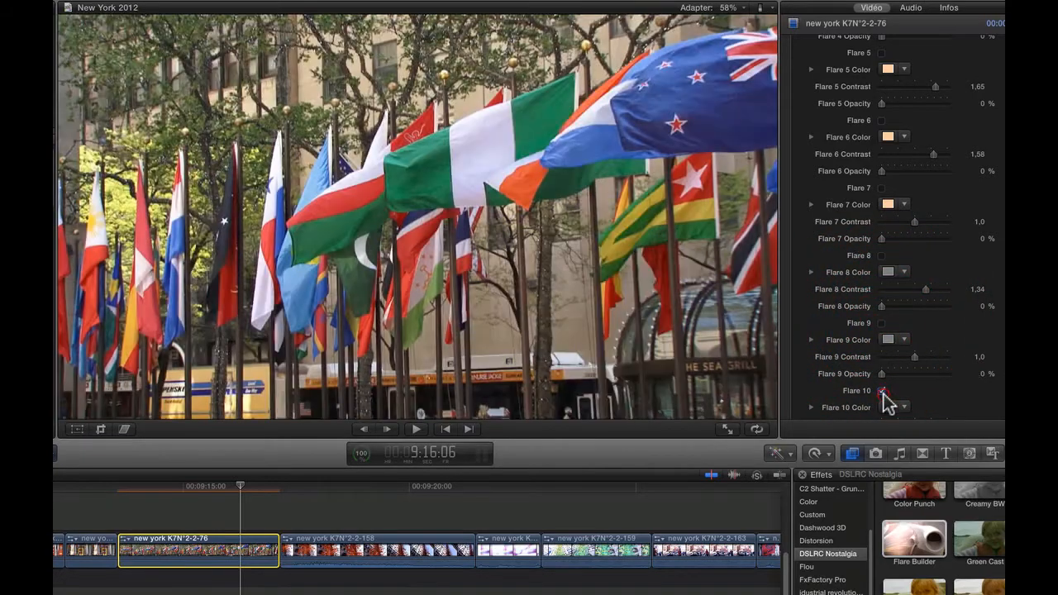
Step: Enable Flare 10, park the playhead at 9:16:02 in the flags clip, and change the flare's colour to near-white
left_click(880, 390)
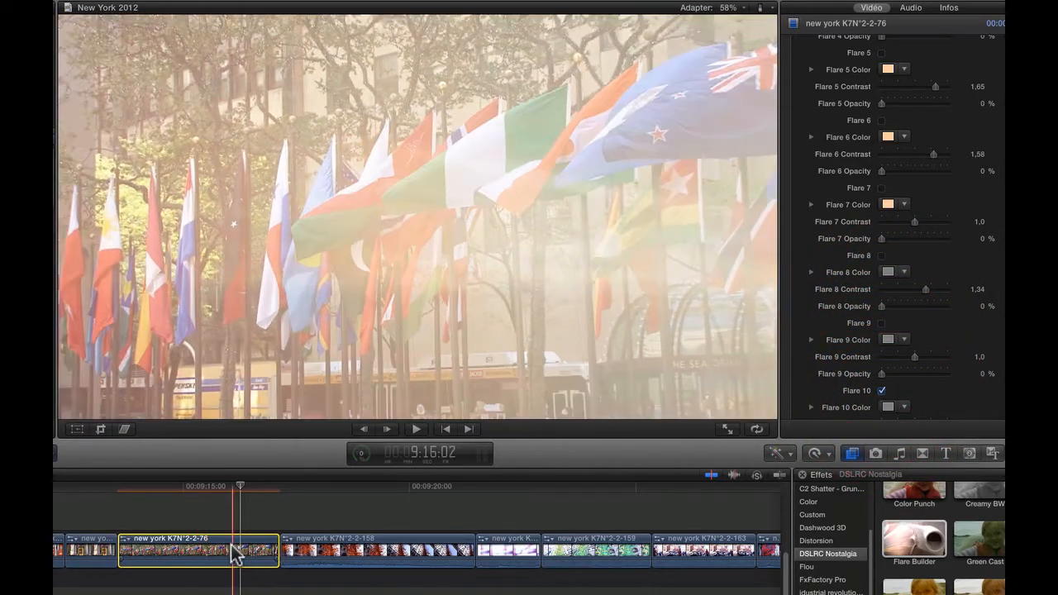
left_click(232, 549)
scroll(906, 405, "down", 3)
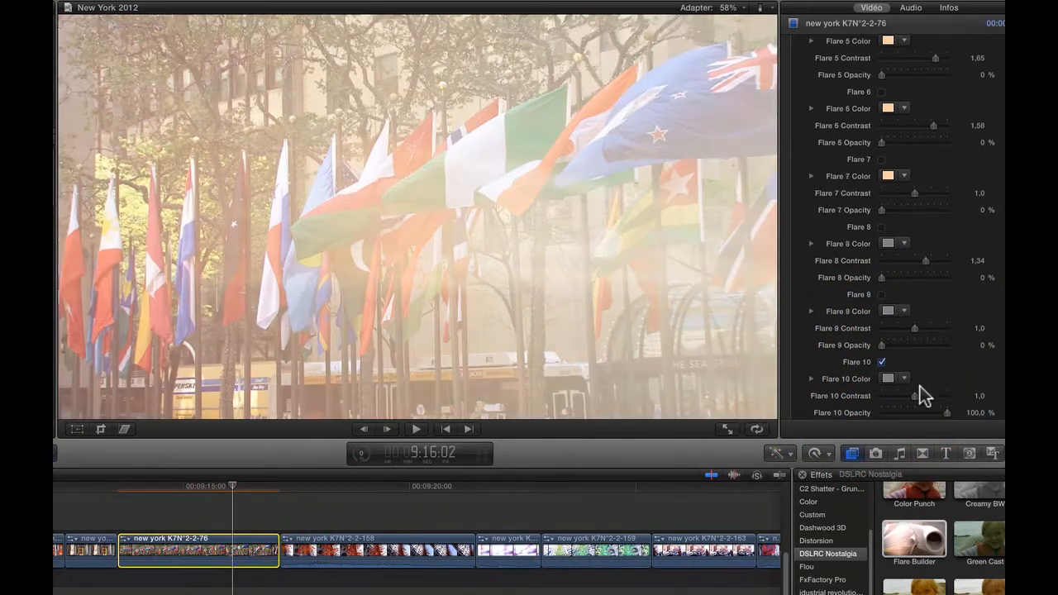
left_click(897, 329)
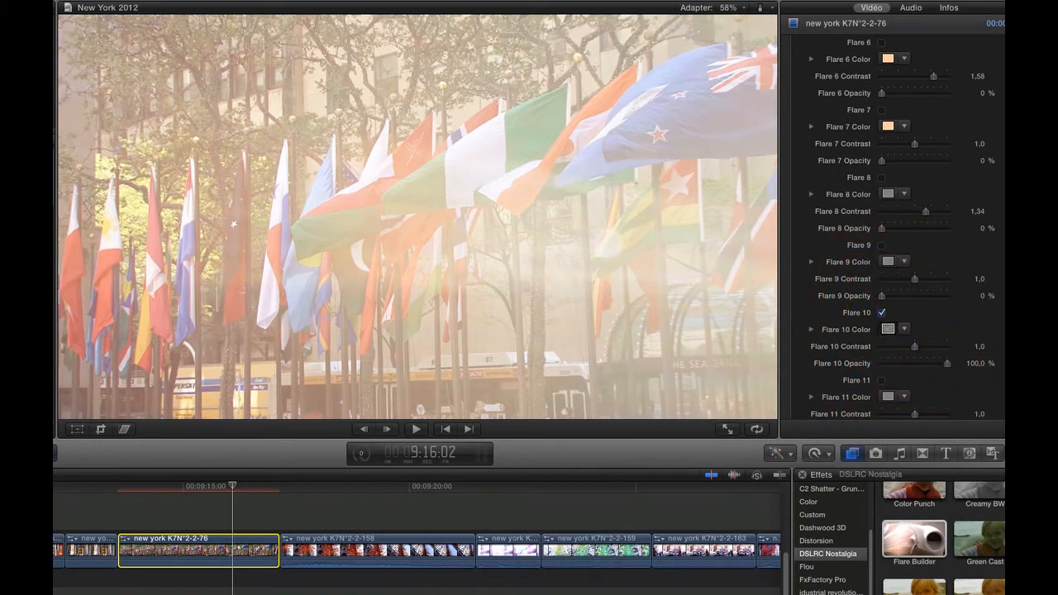
left_click(54, 186)
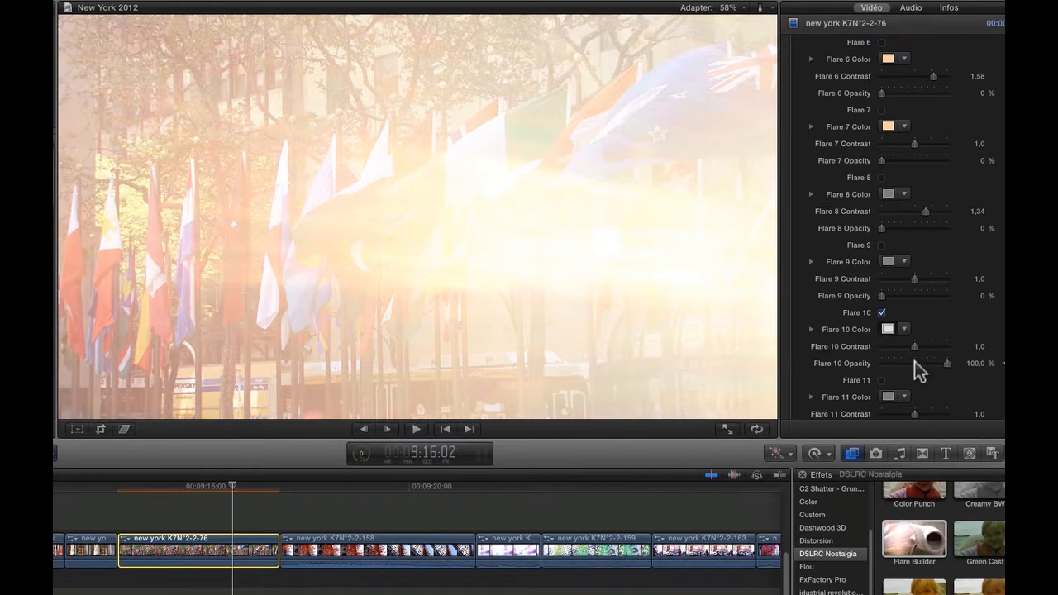
Step: Set Flare 10 Contrast to 2,0 and Opacity to 15,82 %, and preview the flags clip
left_click(896, 365)
left_click_drag(912, 347, 886, 346)
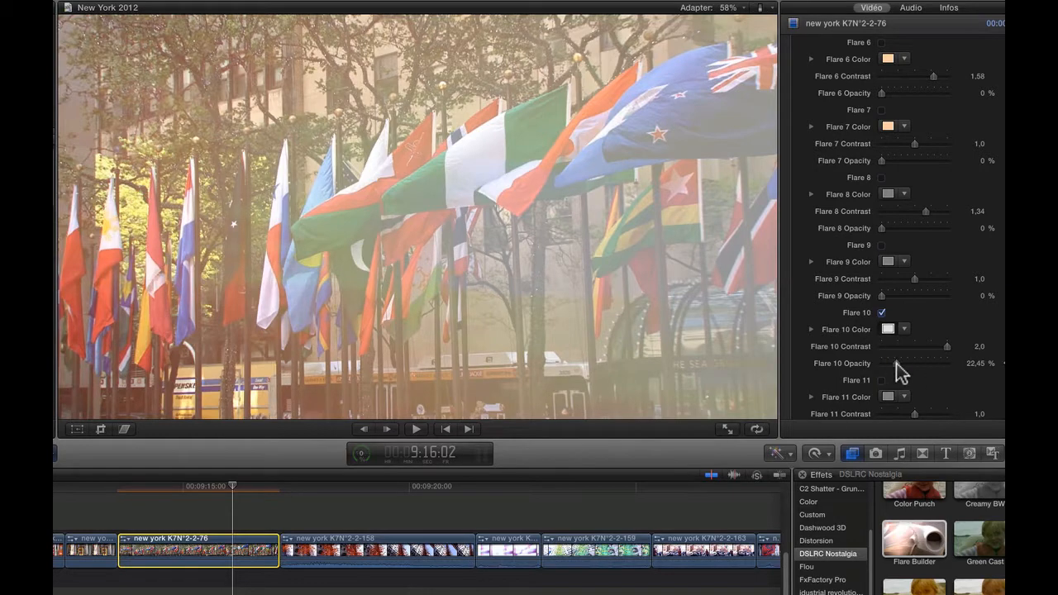
left_click_drag(896, 363, 892, 365)
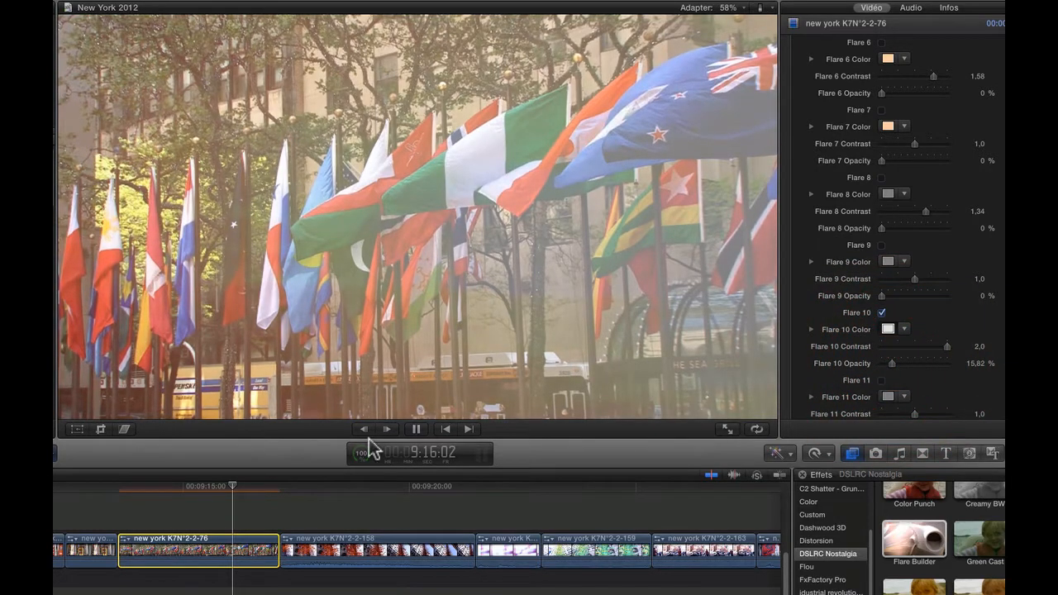
key("space")
left_click(120, 500)
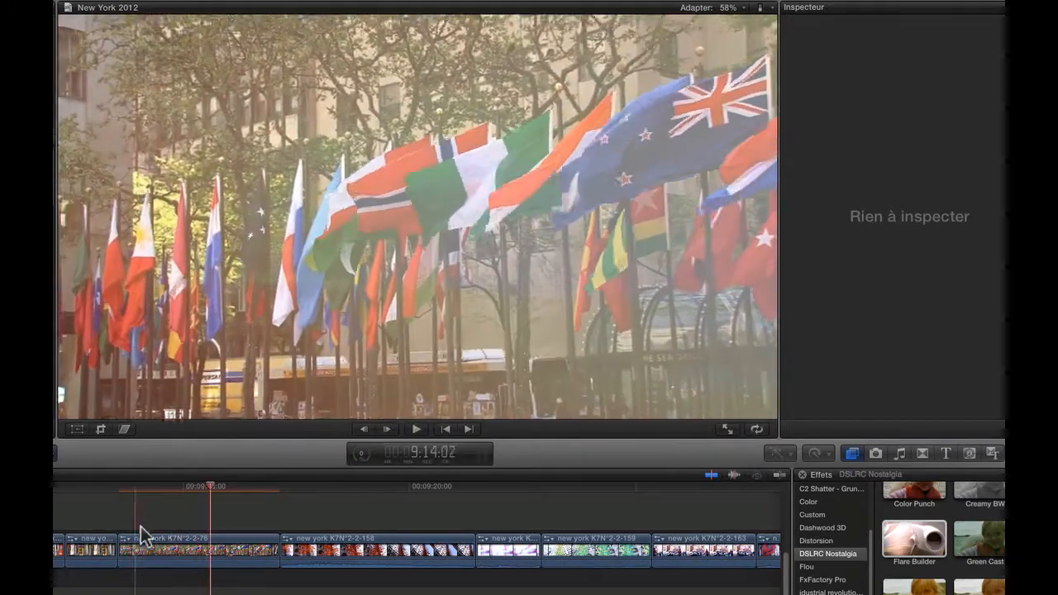
left_click(165, 531)
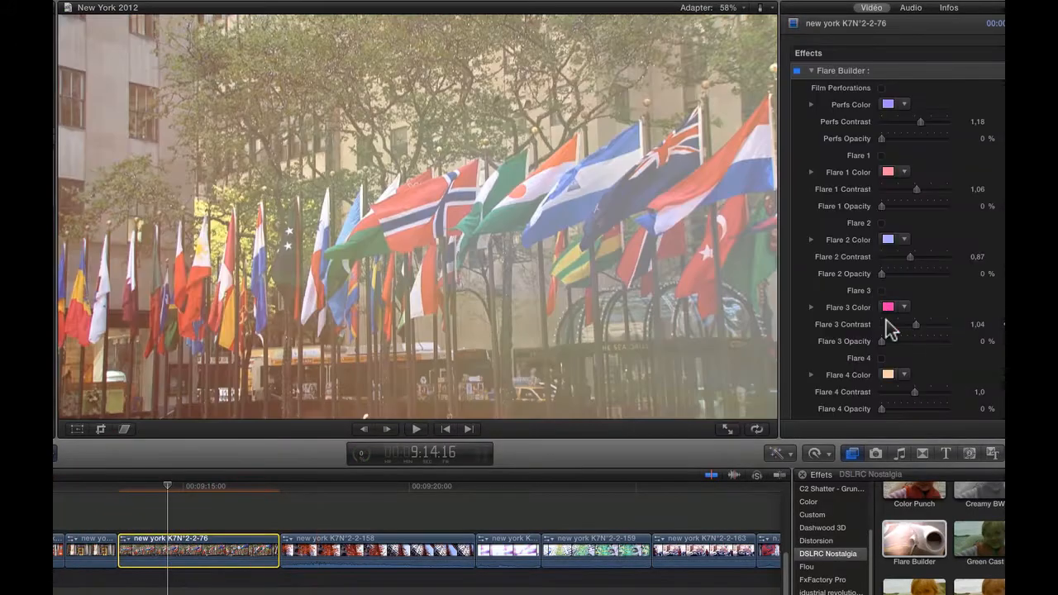
Step: Switch from Flare 10 to Flare 11 at 100 % opacity and play the flags clip
scroll(886, 320, "down", 10)
scroll(936, 368, "down", 5)
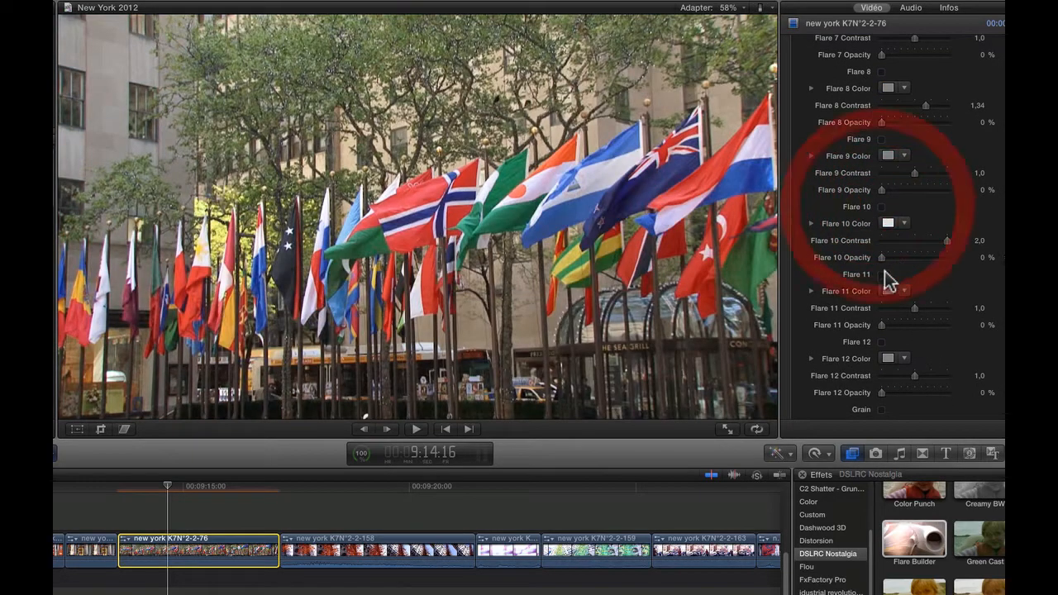
left_click(880, 274)
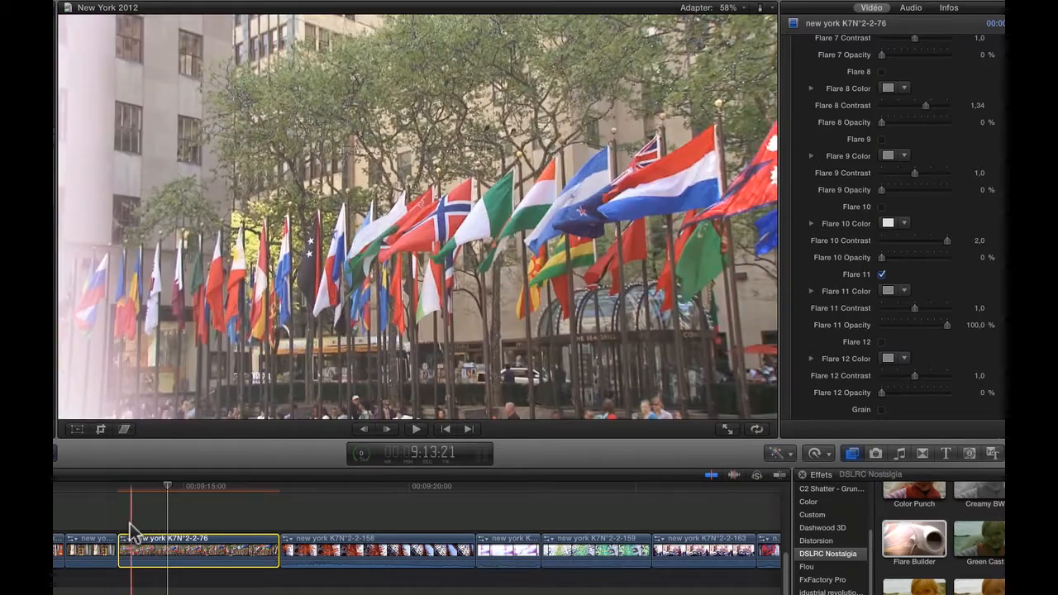
key("space")
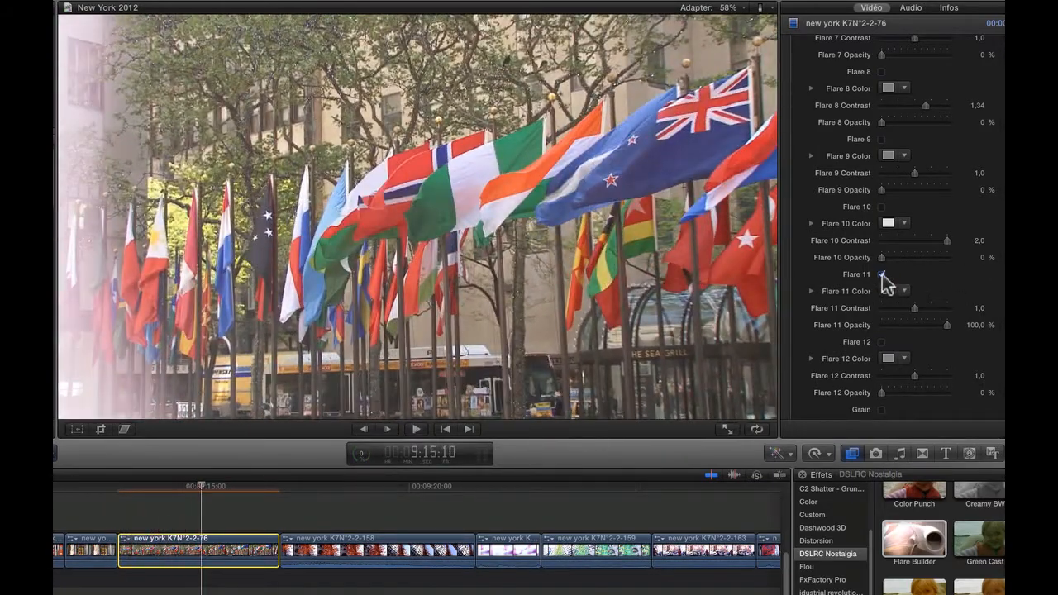
Step: Switch from Flare 11 to Flare 12 at 100 % opacity and preview the flags clip
left_click(880, 274)
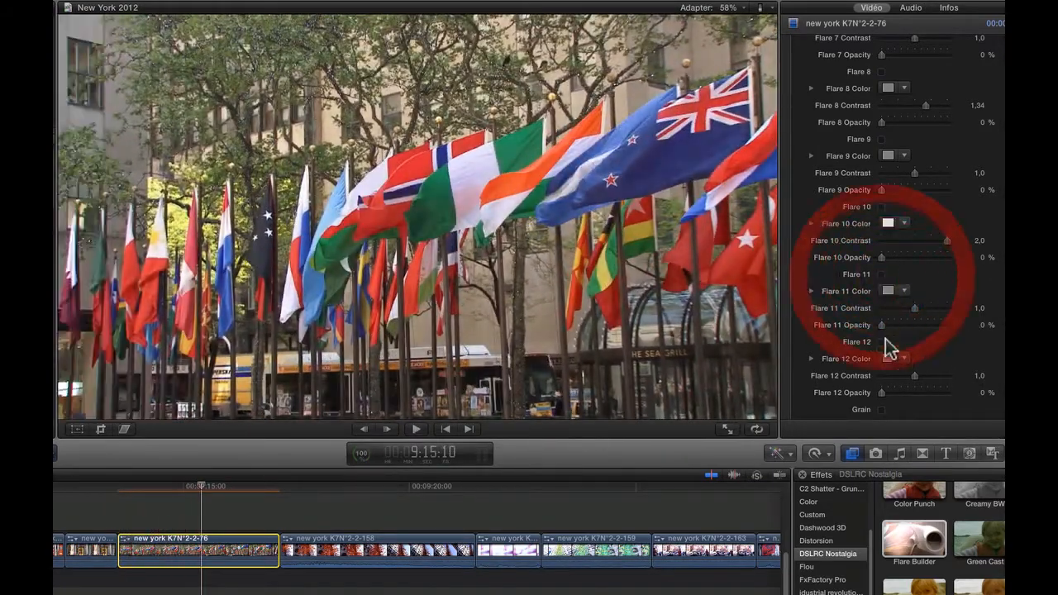
left_click(881, 342)
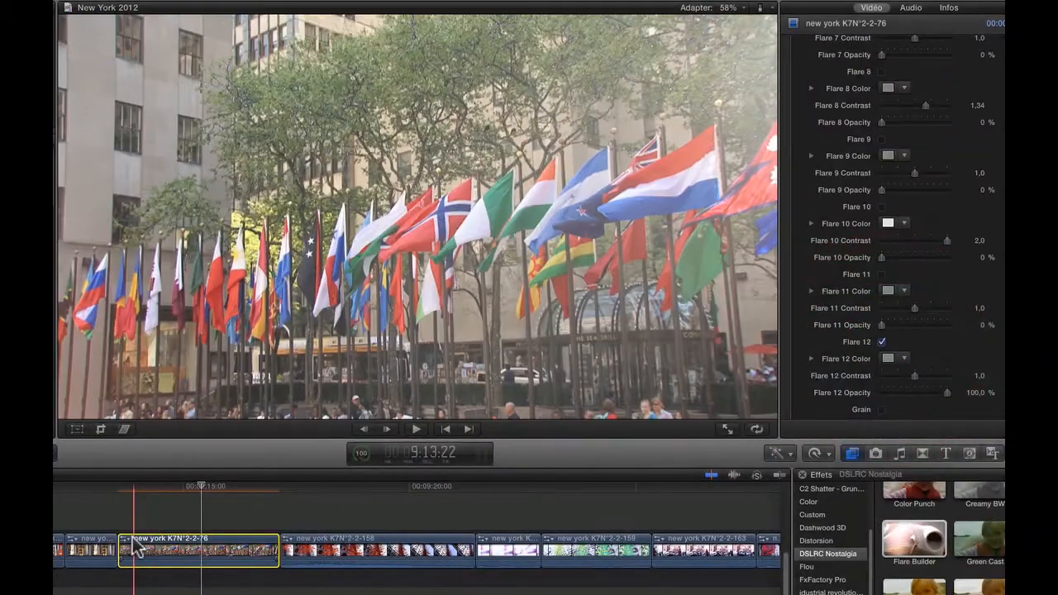
key("space")
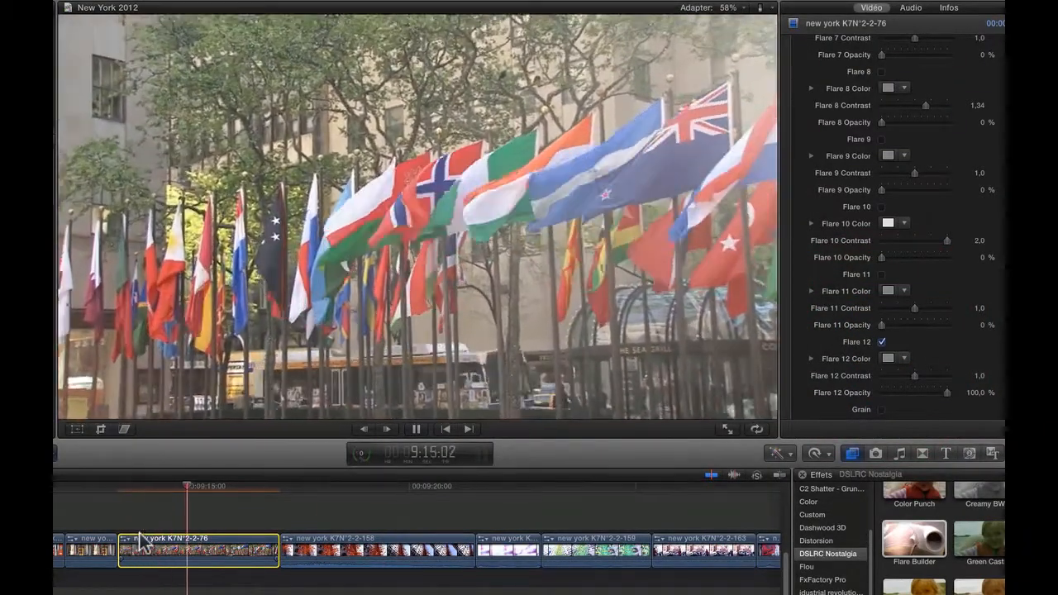
key("space")
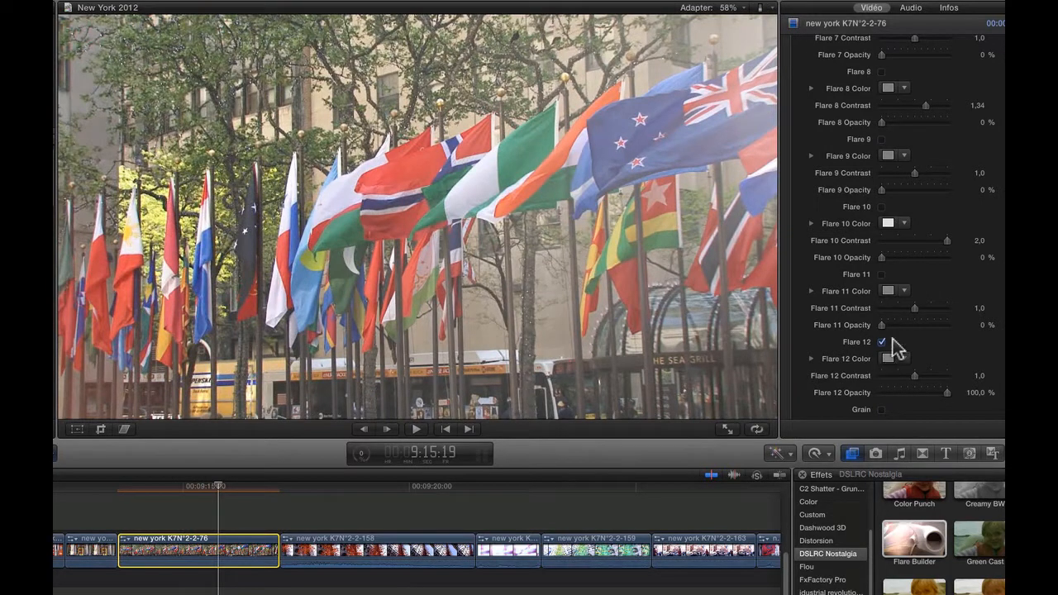
Step: Combine Flares 10 and 11 with Flare 12, using Flare 10 Contrast 0,74 and Opacity 4,05 %, and preview the flags clip
scroll(975, 367, "down", 3)
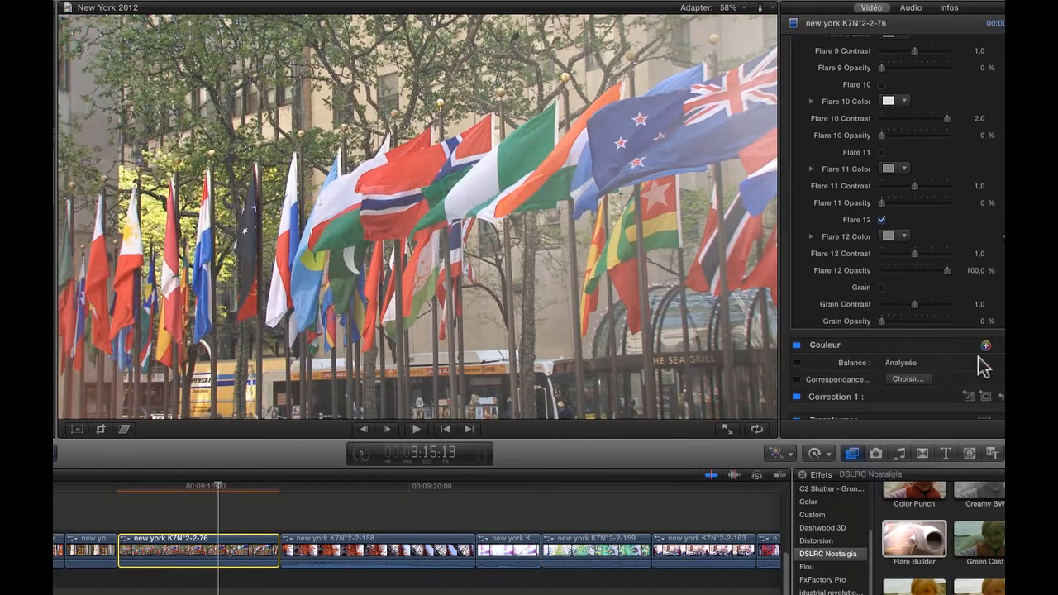
left_click(880, 153)
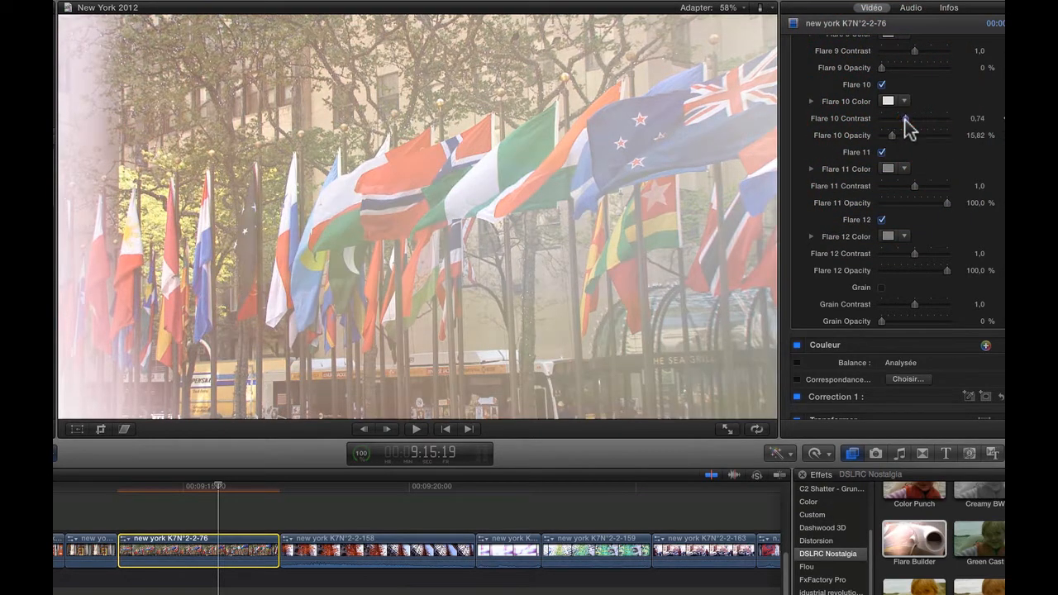
left_click_drag(892, 135, 883, 135)
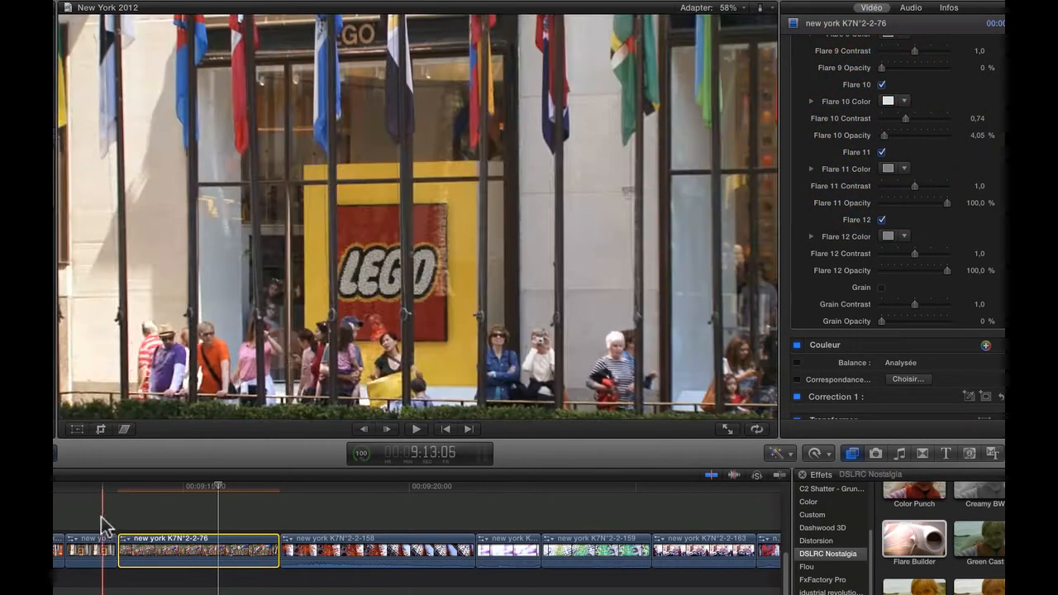
key("space")
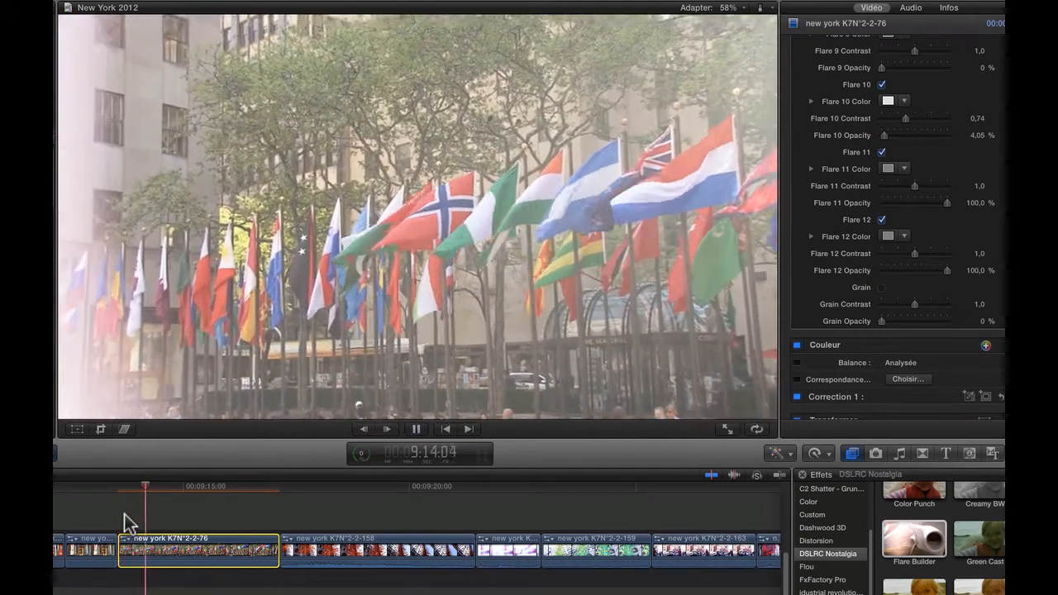
key("space")
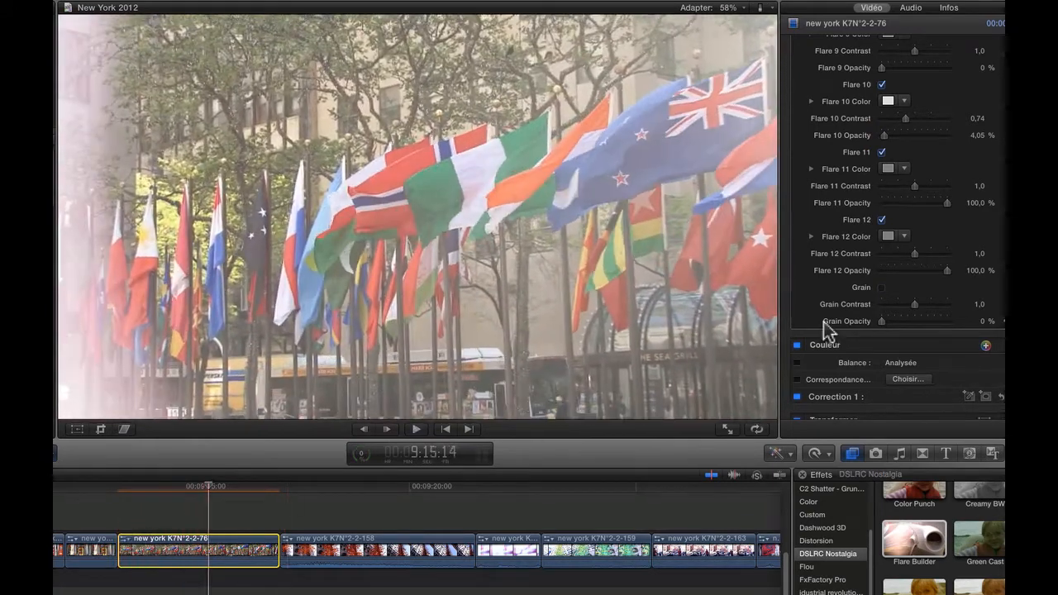
Step: Turn off Flares 10, 11 and 12, and try out Grain with its Contrast set to 1,14
left_click(881, 84)
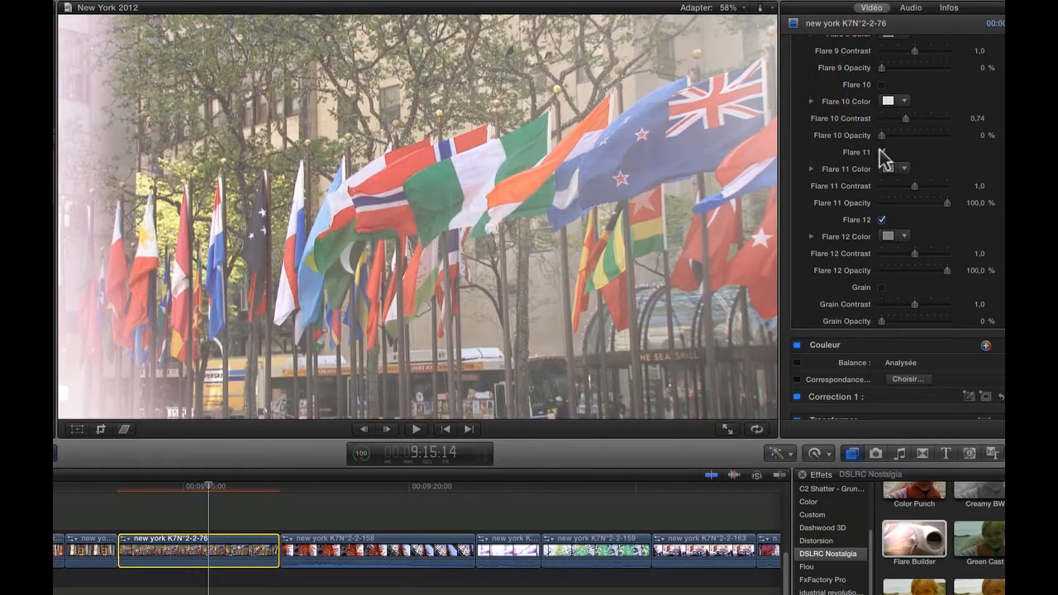
left_click(881, 152)
left_click(882, 220)
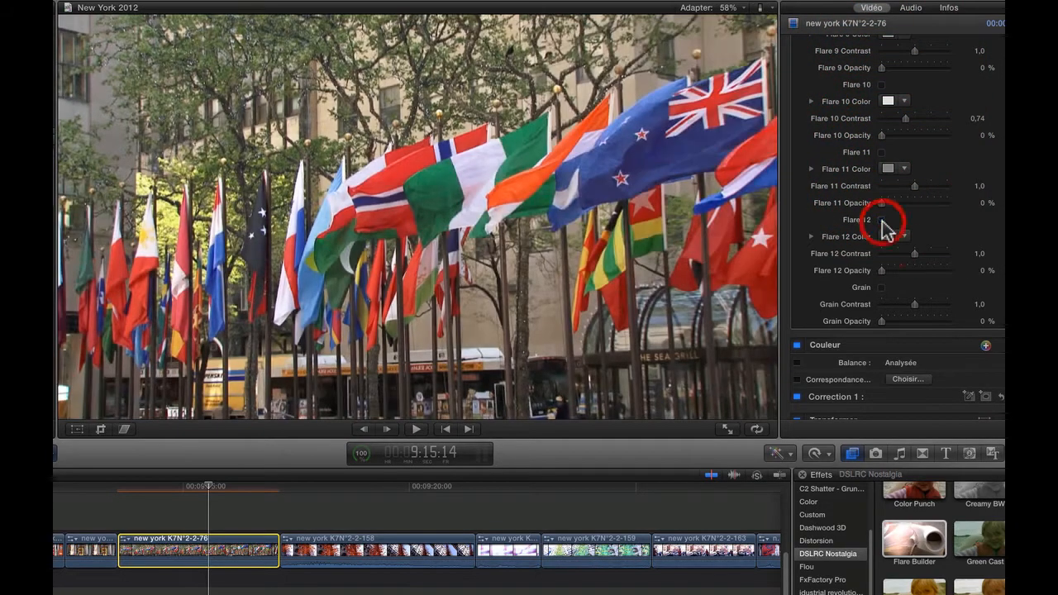
left_click(882, 287)
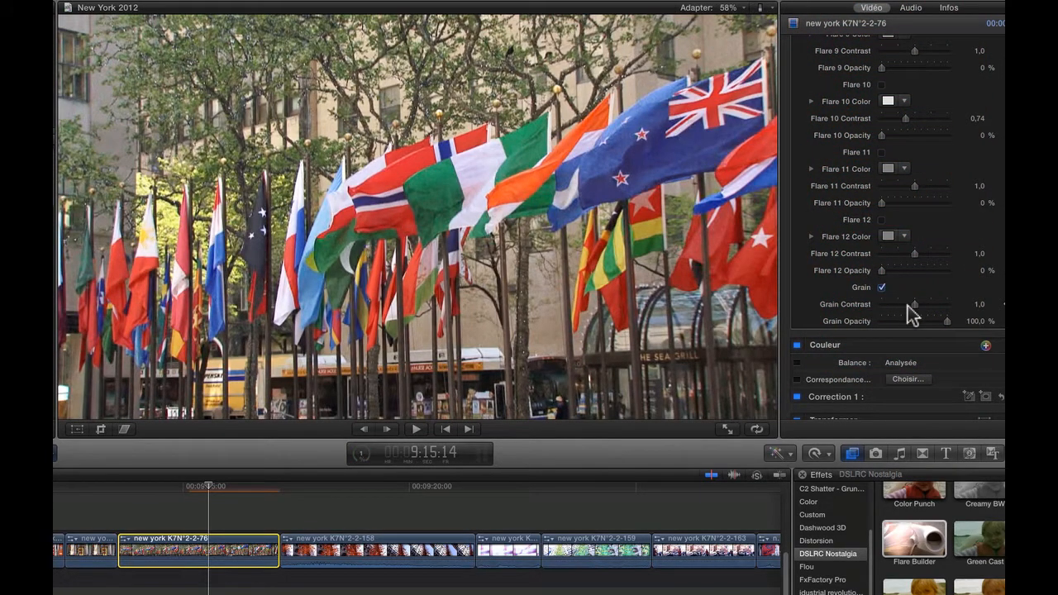
left_click_drag(940, 306, 910, 319)
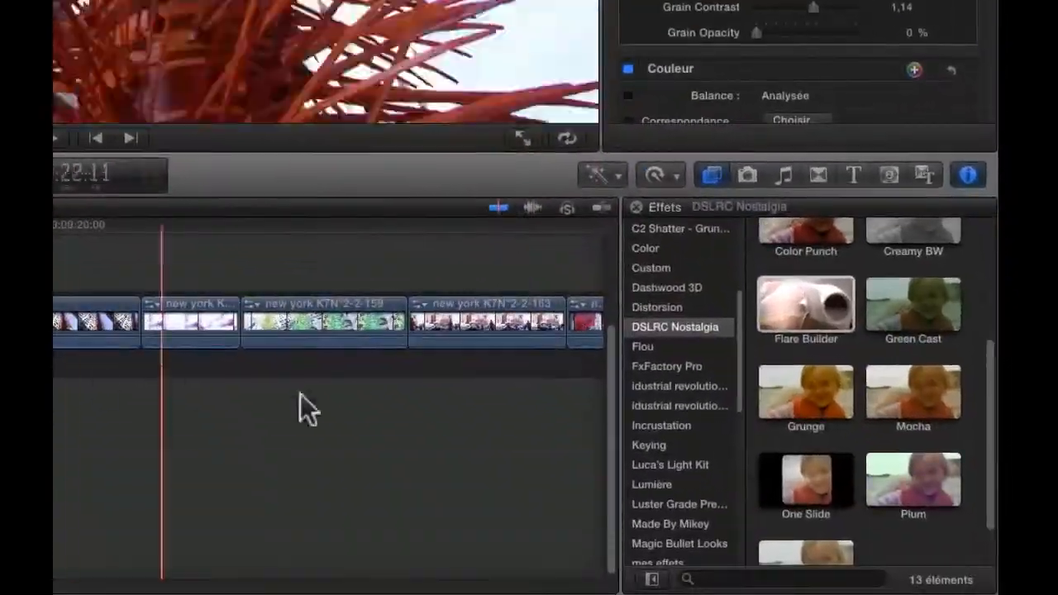
Step: Apply the One Slide effect to clip new york K7N°2-2-158 and play it
scroll(854, 413, "down", 2)
left_click_drag(809, 432, 231, 333)
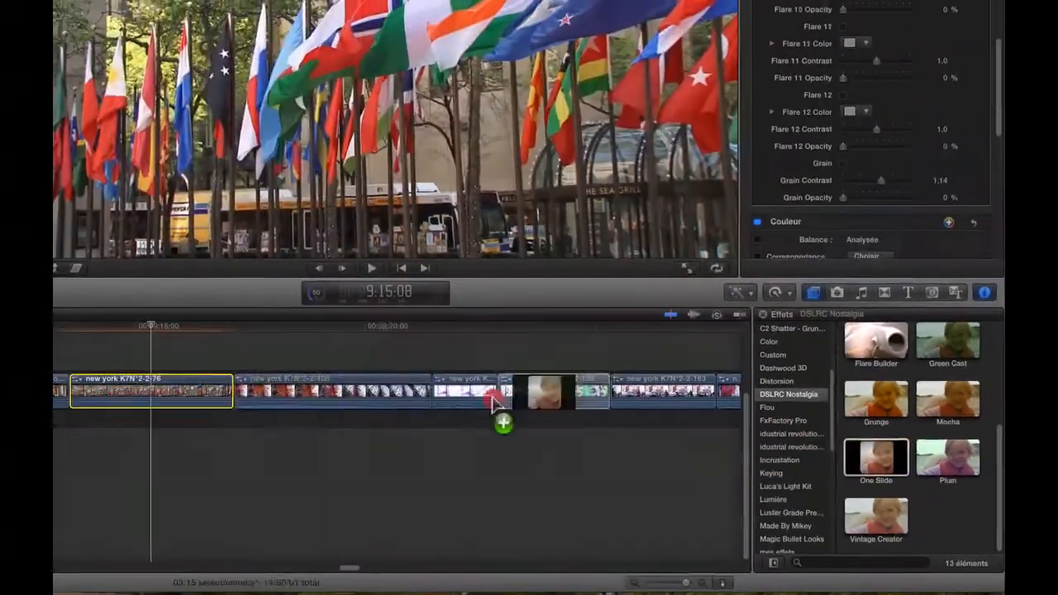
left_click_drag(494, 401, 285, 395)
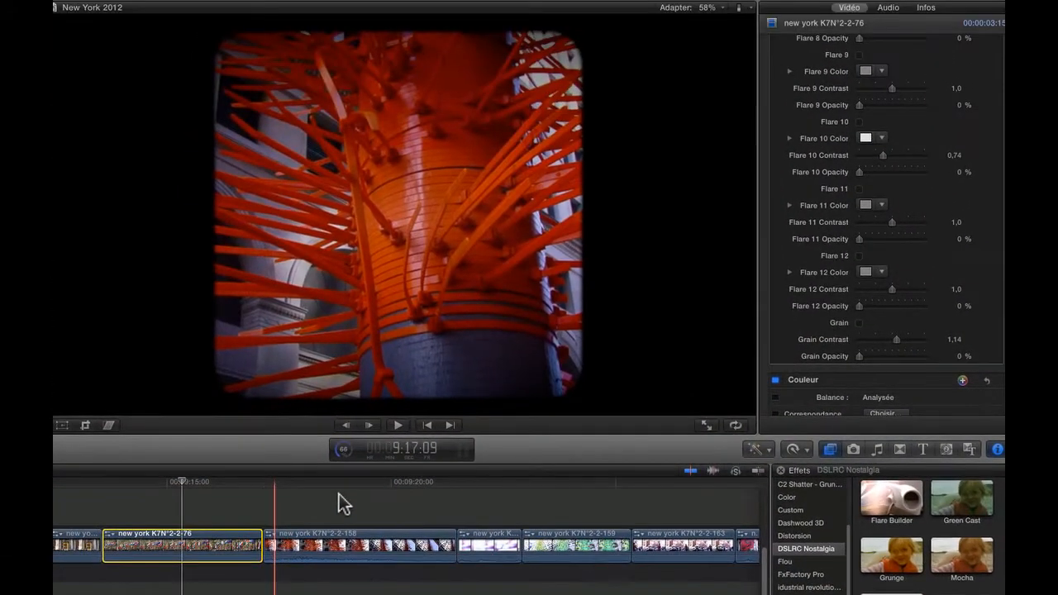
key("space")
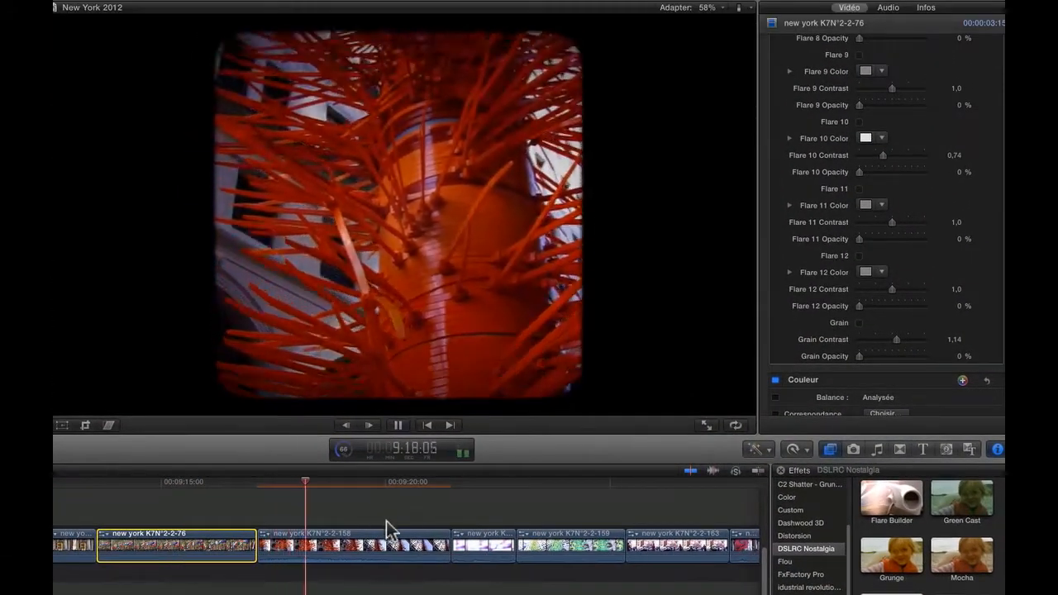
Step: Set the clip's One Slide VignetteMix to 80,95 % and Vignette Center to X 0,21 and Y 0,1
left_click(361, 543)
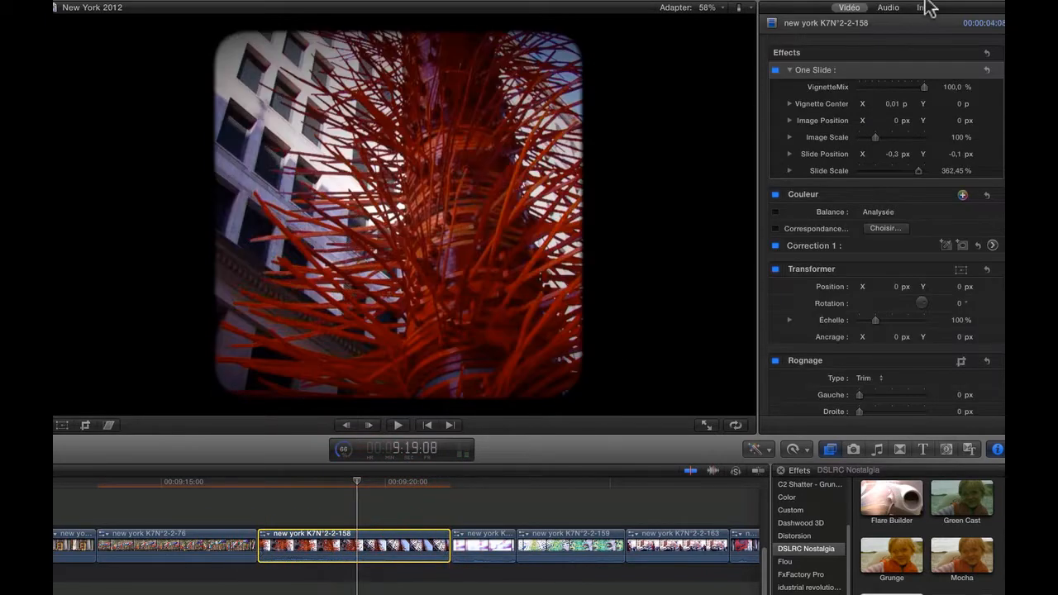
left_click_drag(922, 85, 893, 92)
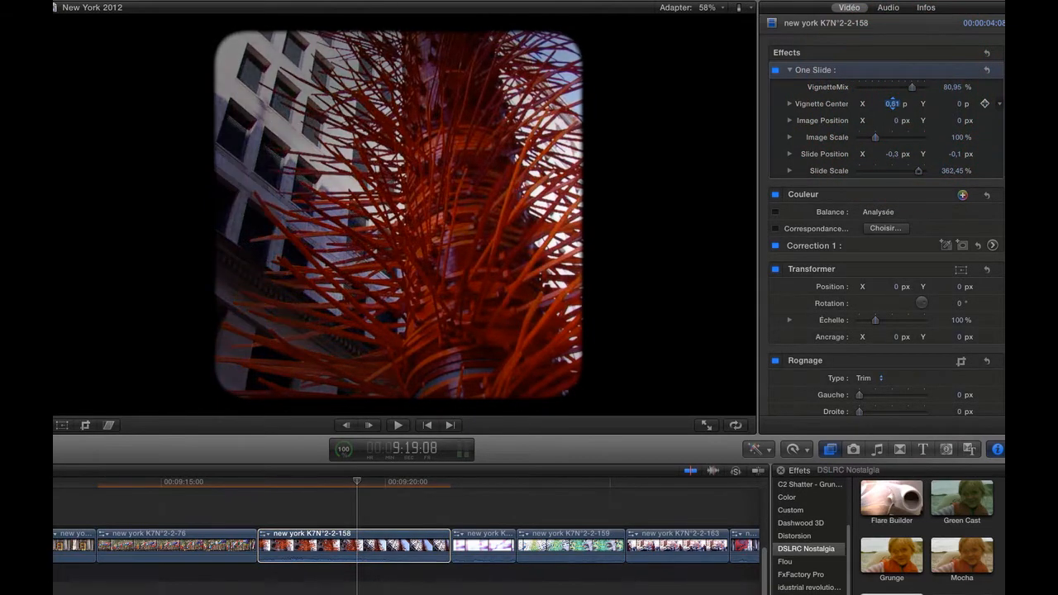
mouse_move(956, 103)
left_mouse_down()
mouse_move(956, 91)
mouse_move(955, 101)
left_mouse_up()
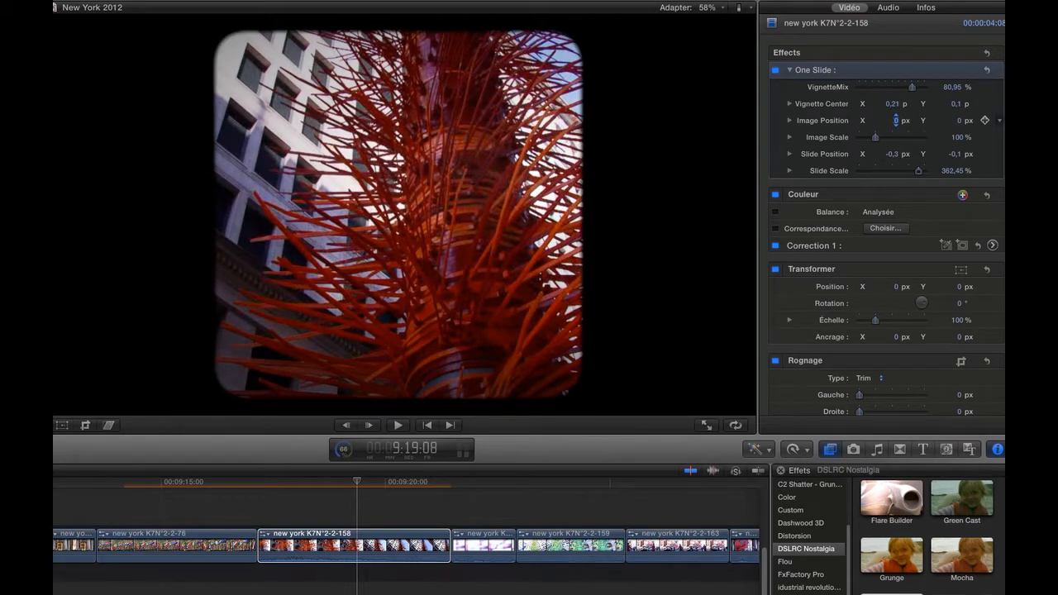
Step: Set the One Slide Image Position to X -14,5 px and Y 3,1 px
left_click_drag(895, 121, 894, 137)
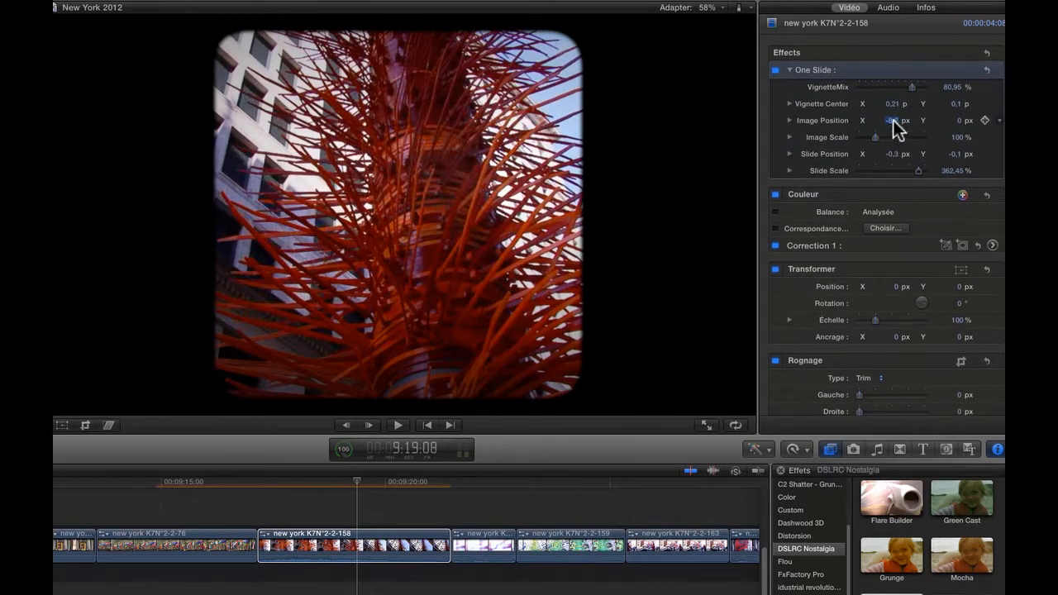
left_click_drag(891, 120, 892, 134)
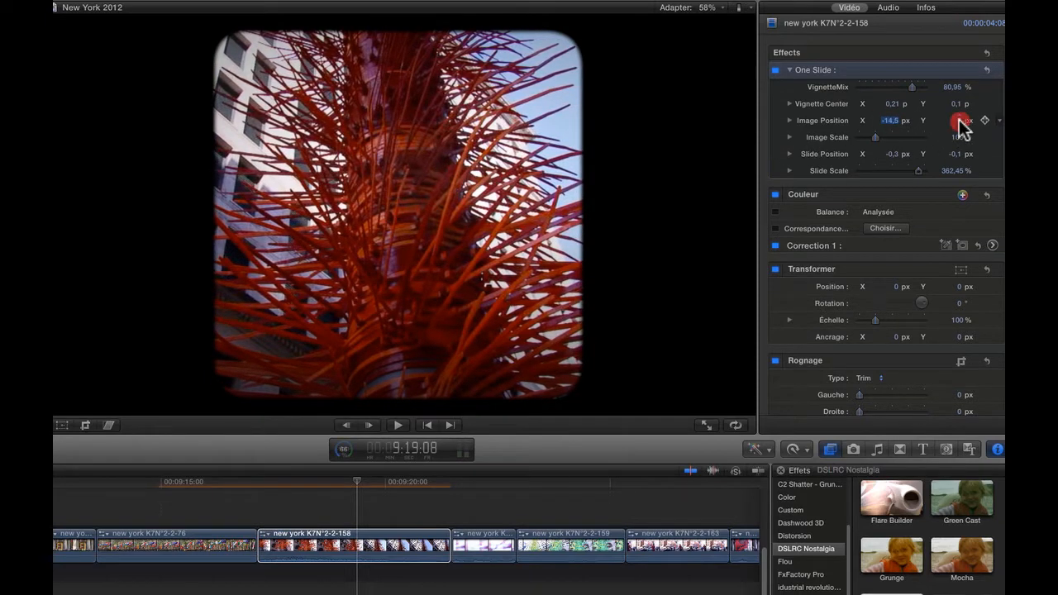
left_click_drag(958, 120, 919, 169)
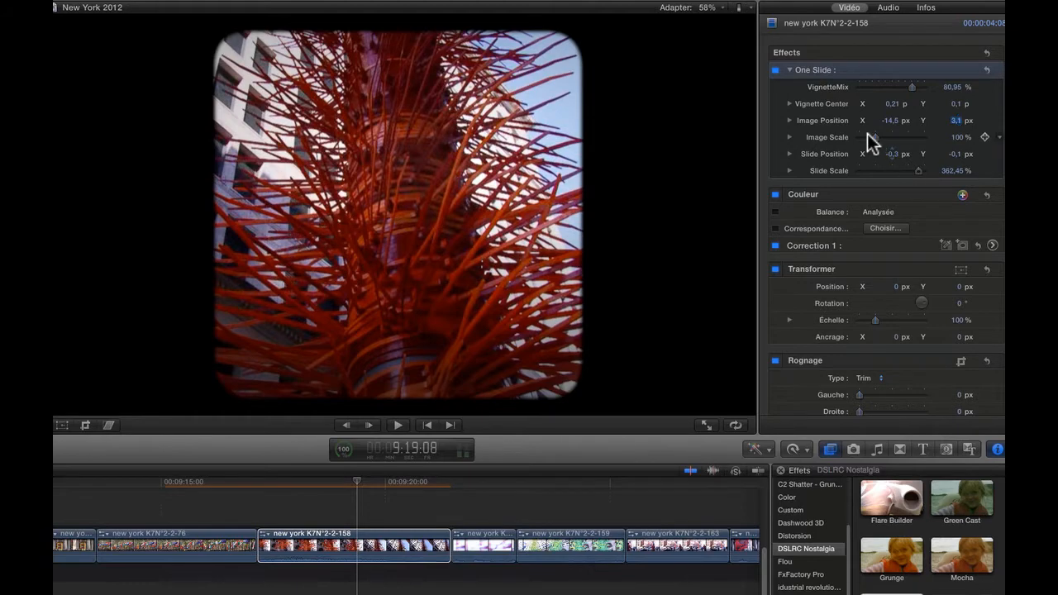
Step: Set Image Scale to 108 %, Slide Position X to -0,1 px and Slide Scale to 307 %, preview the clip, and try other slide sizes
left_click_drag(869, 141, 904, 173)
key("space")
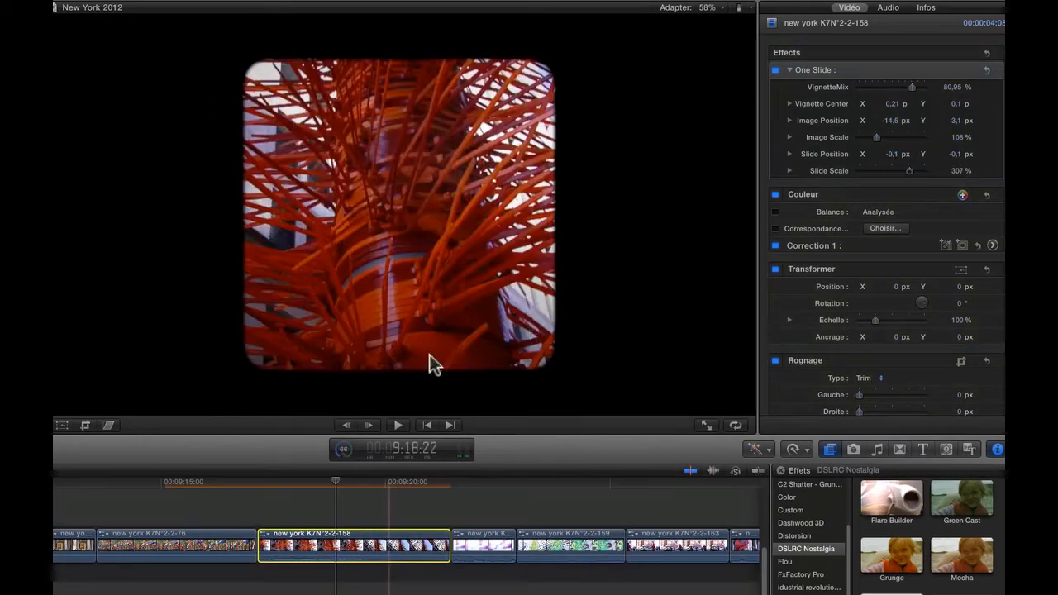
left_click_drag(909, 168, 934, 170)
left_click_drag(935, 171, 881, 182)
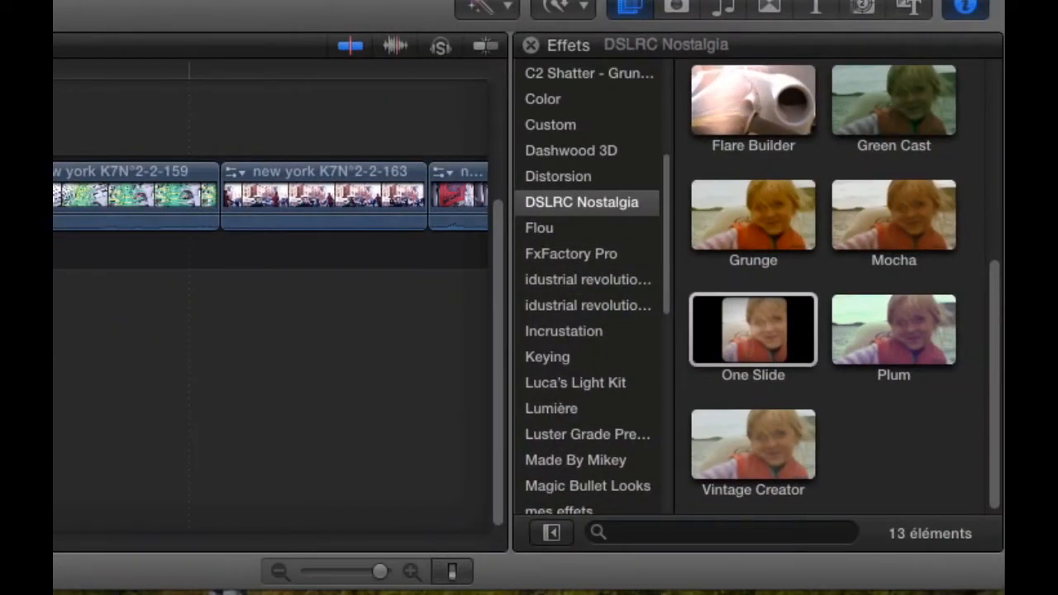
Step: Apply the Vintage Creator effect from DSLRC Nostalgia to clip new york K7N°2-2-158
left_click(772, 363)
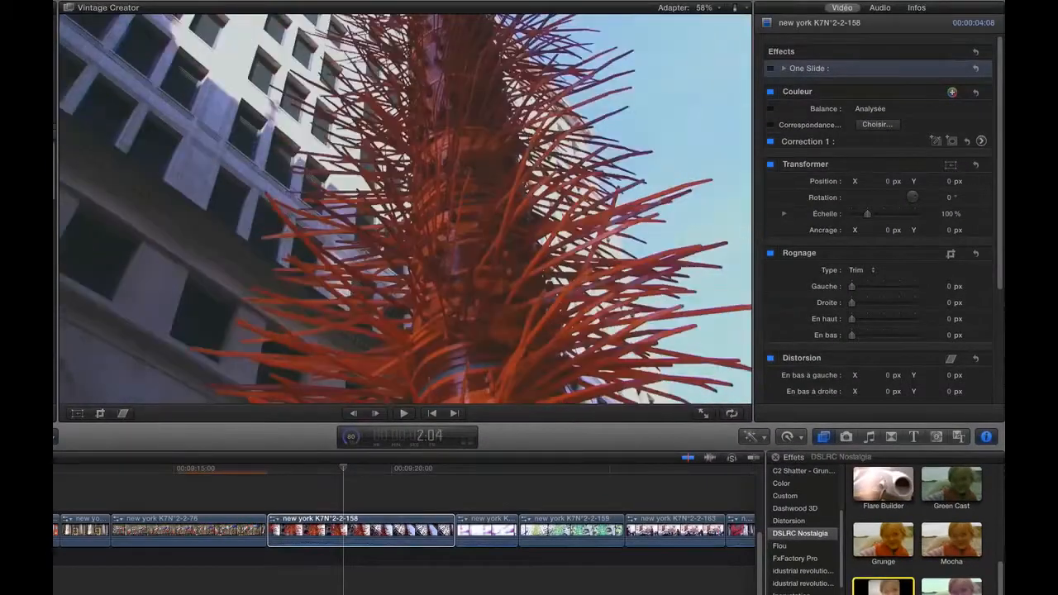
left_click_drag(882, 587, 372, 534)
left_click(374, 541)
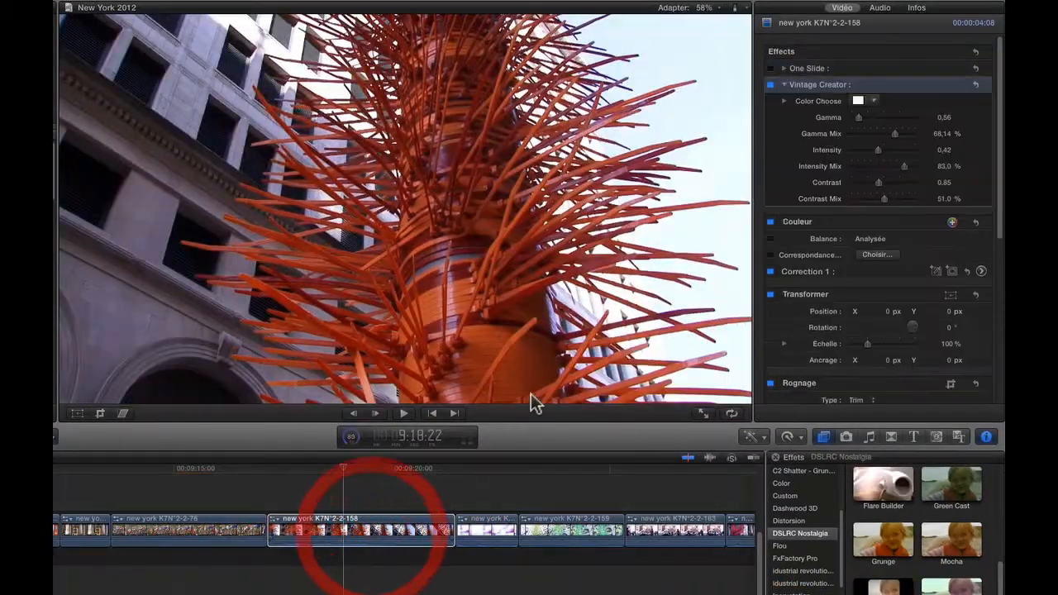
Step: Try Vintage Creator with a pink colour, Gamma 0,35, Intensity 0,46 and Intensity Mix 55,2 %, and remove the effect from the clip
left_click(857, 100)
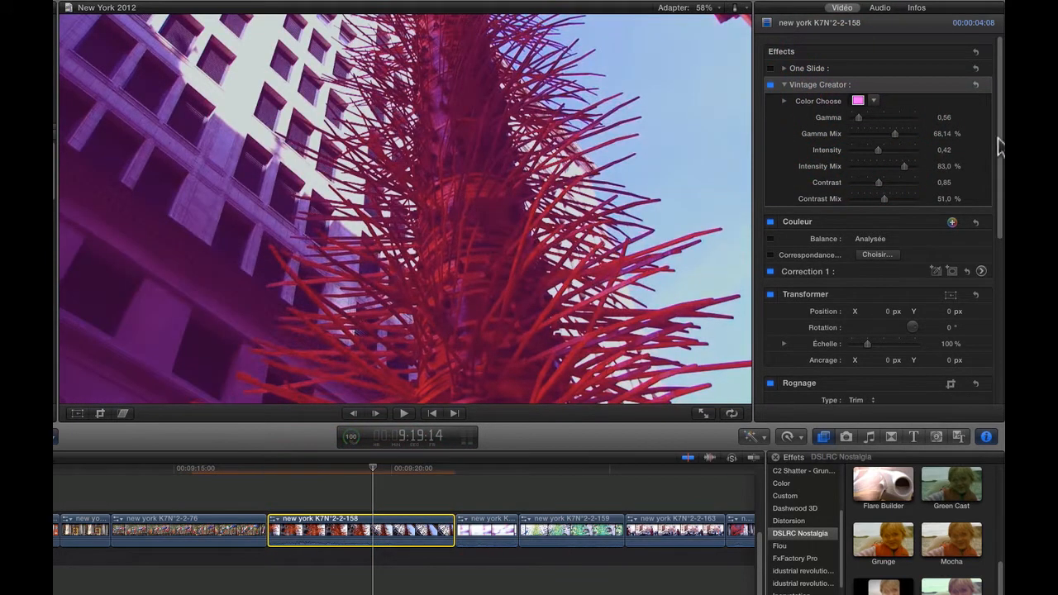
left_click_drag(865, 117, 856, 119)
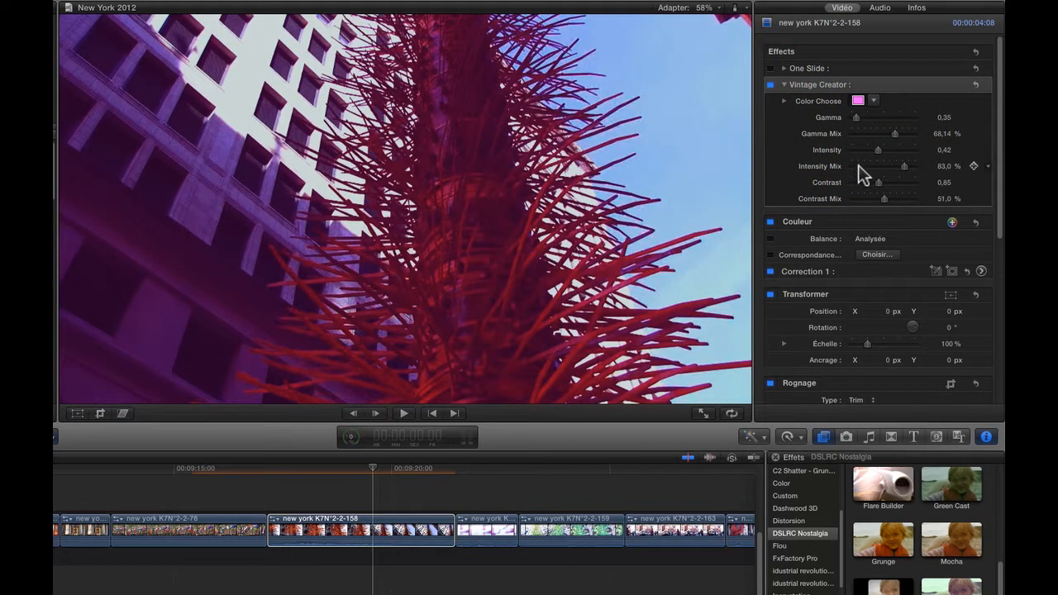
left_click_drag(857, 166, 881, 149)
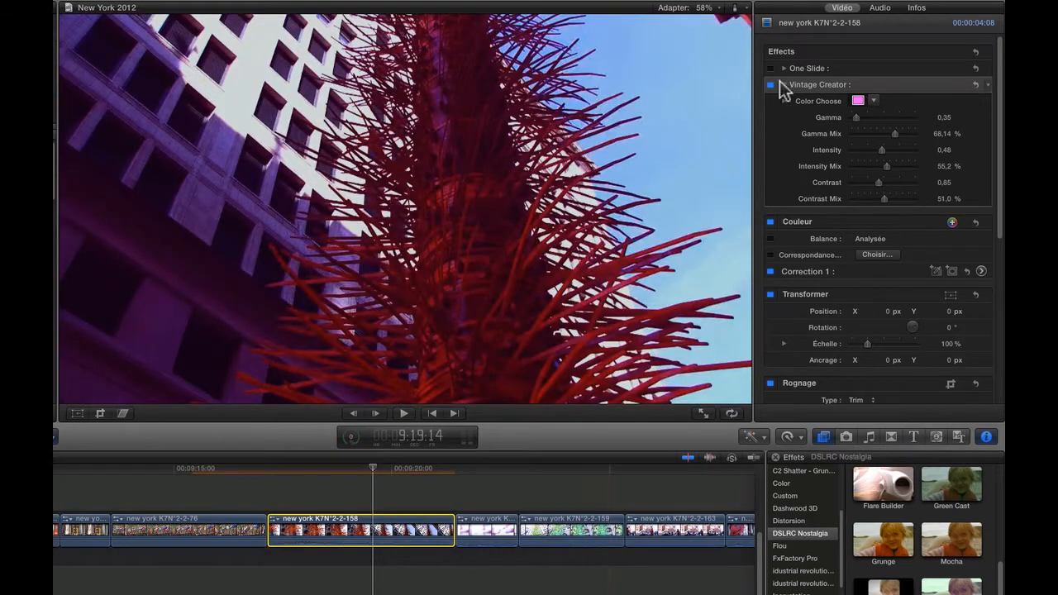
left_click(796, 86)
key("Delete")
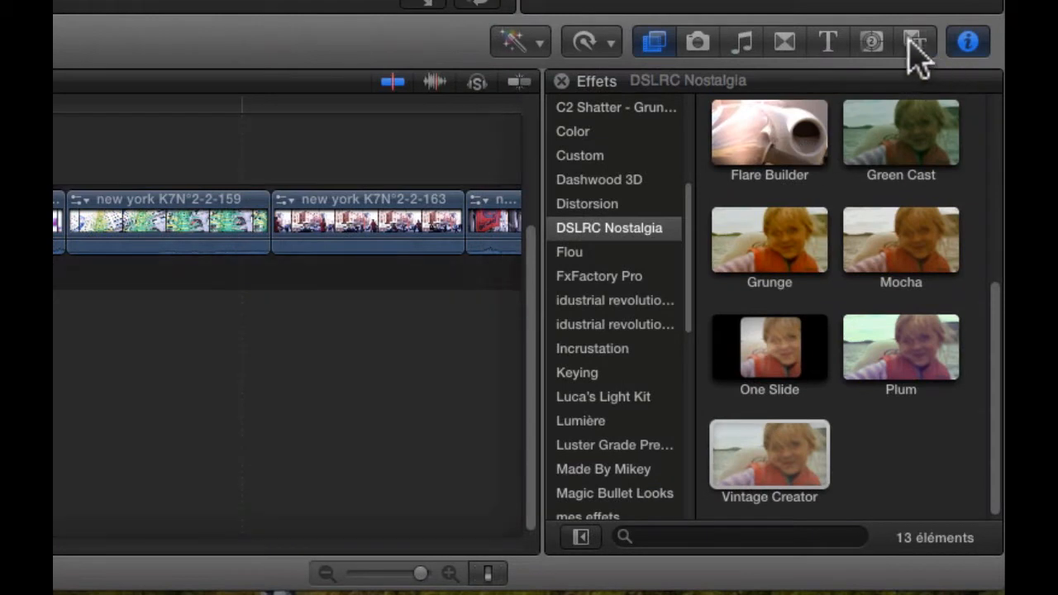
Step: Insert the DSLRC Nostalgia Four Slides generator directly after clip new york K7N°2-2-158
left_click(872, 42)
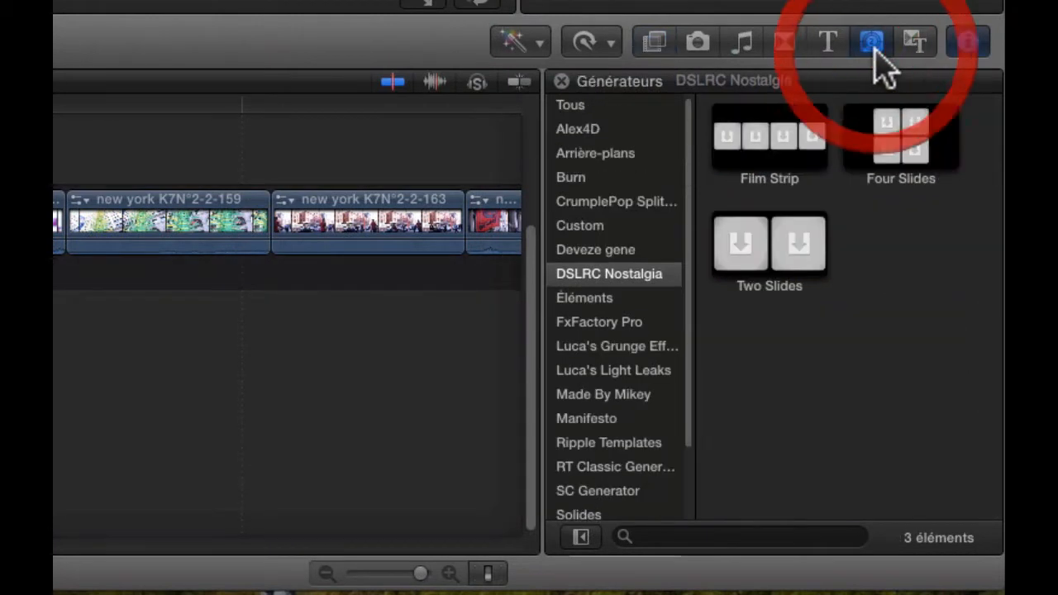
left_click_drag(909, 136, 456, 533)
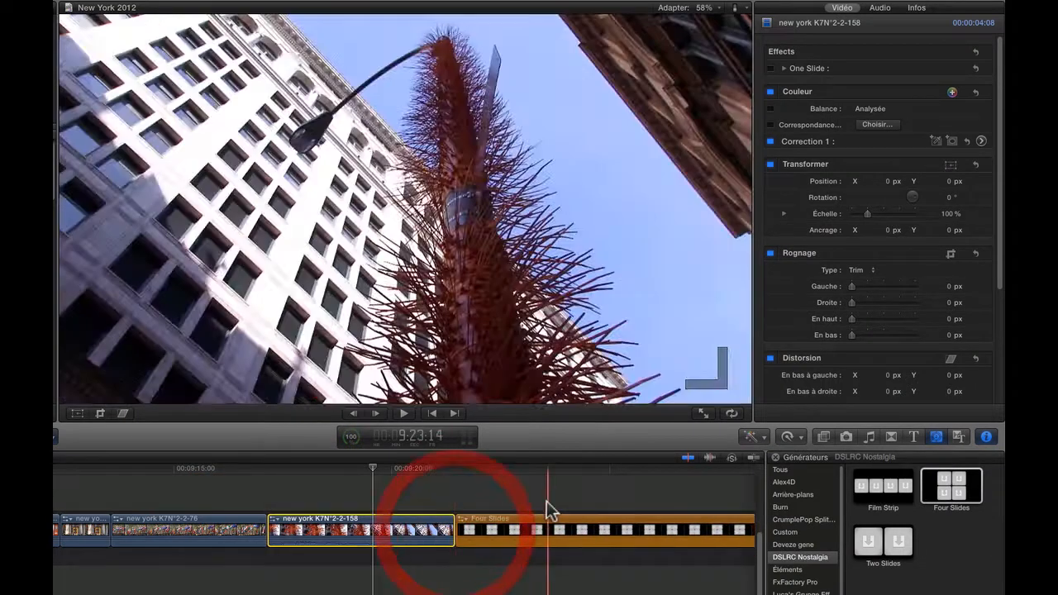
scroll(543, 501, "right", 3)
scroll(541, 501, "right", 5)
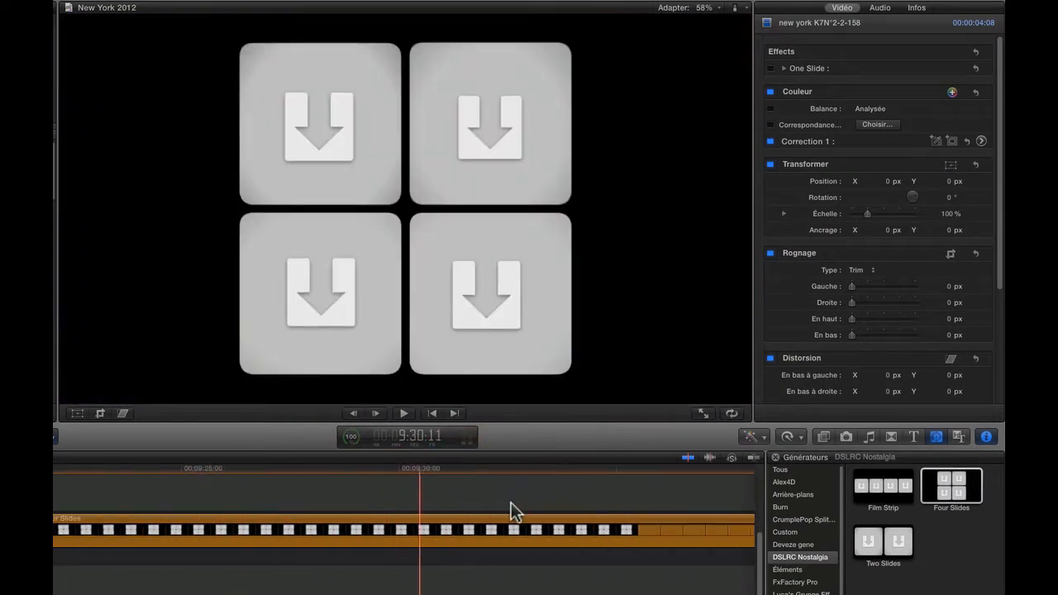
Step: Delete the second Four Slides generator that directly follows the first one in the timeline
left_click(238, 529)
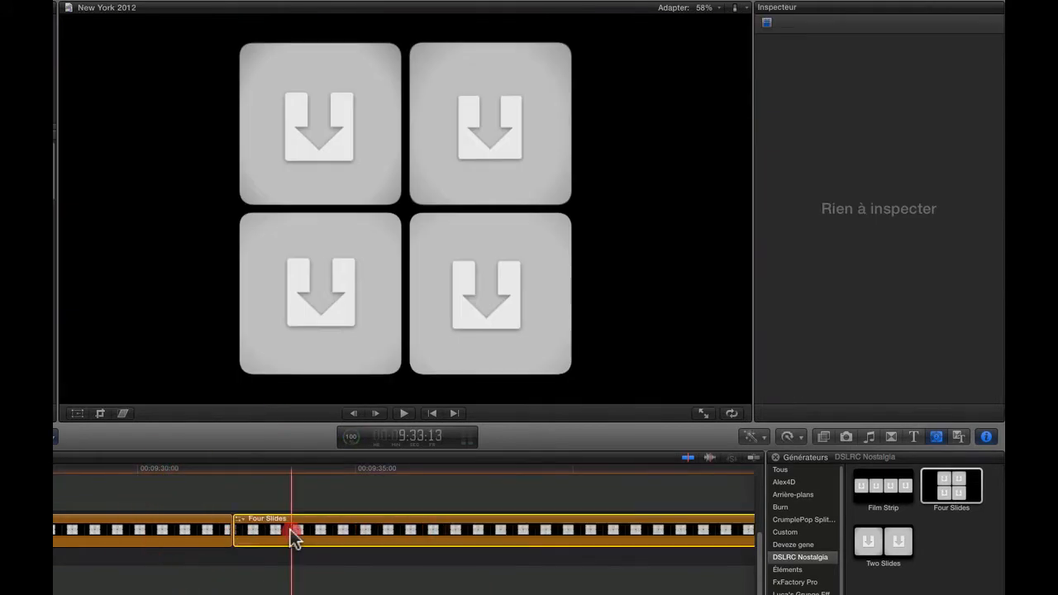
left_click(290, 529)
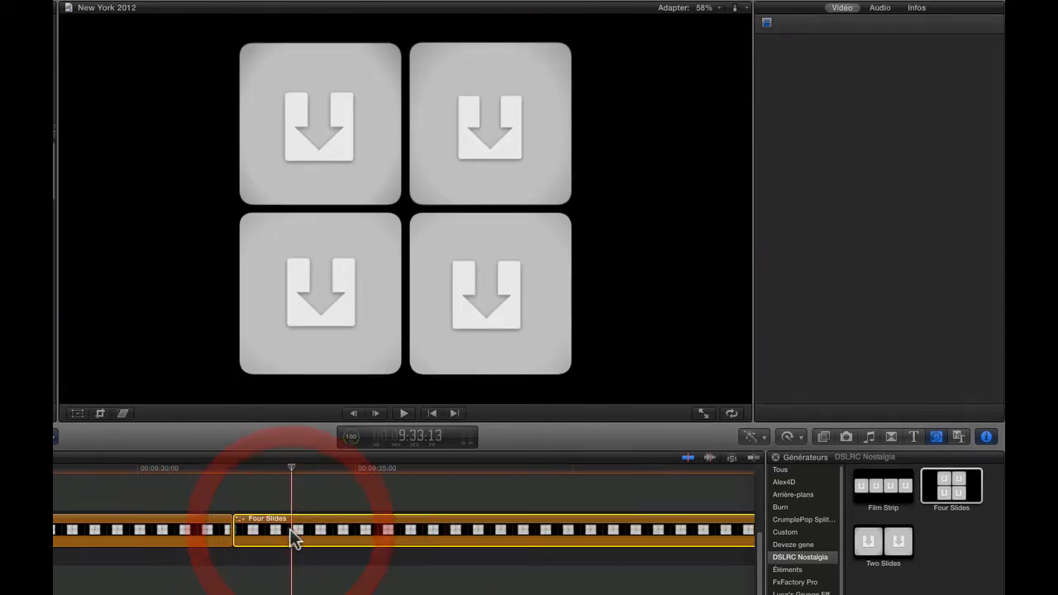
key("Delete")
scroll(258, 499, "left", 6)
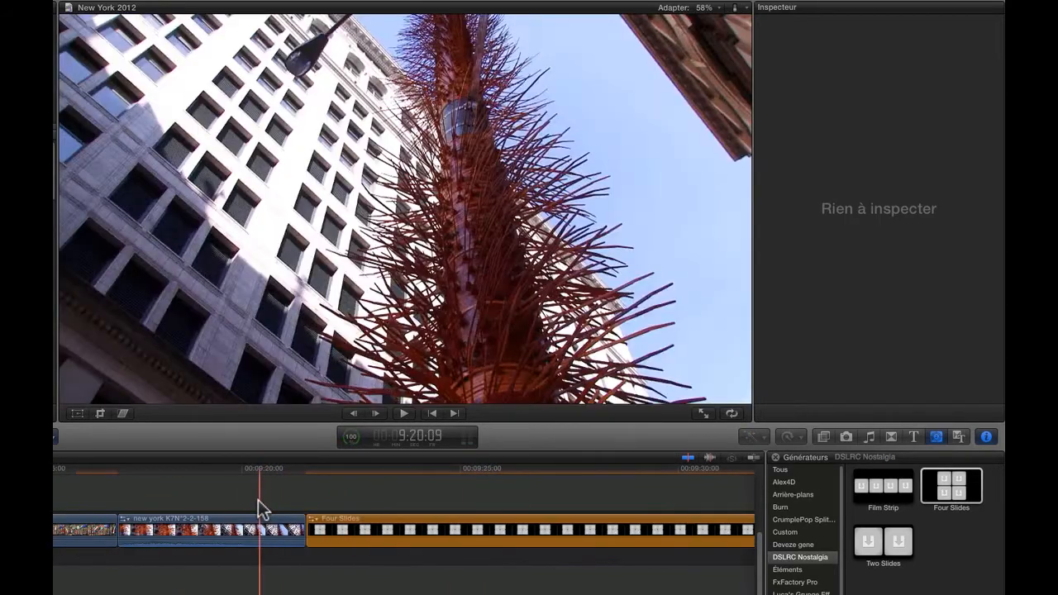
Step: Shorten the remaining Four Slides generator from its end to a duration of 00:00:05:12
scroll(258, 499, "right", 4)
scroll(267, 499, "left", 4)
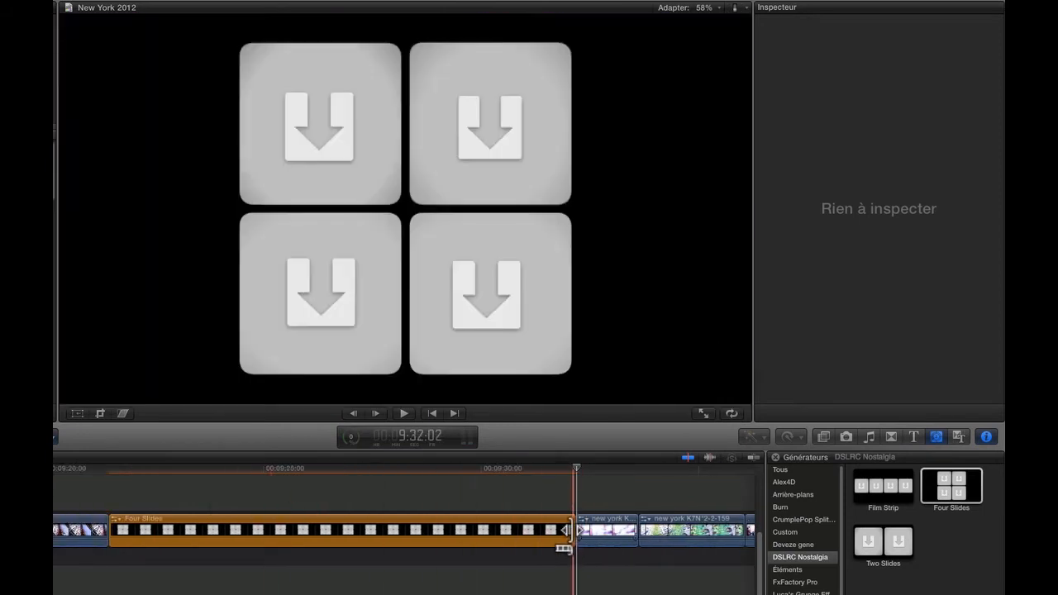
left_click_drag(572, 530, 346, 531)
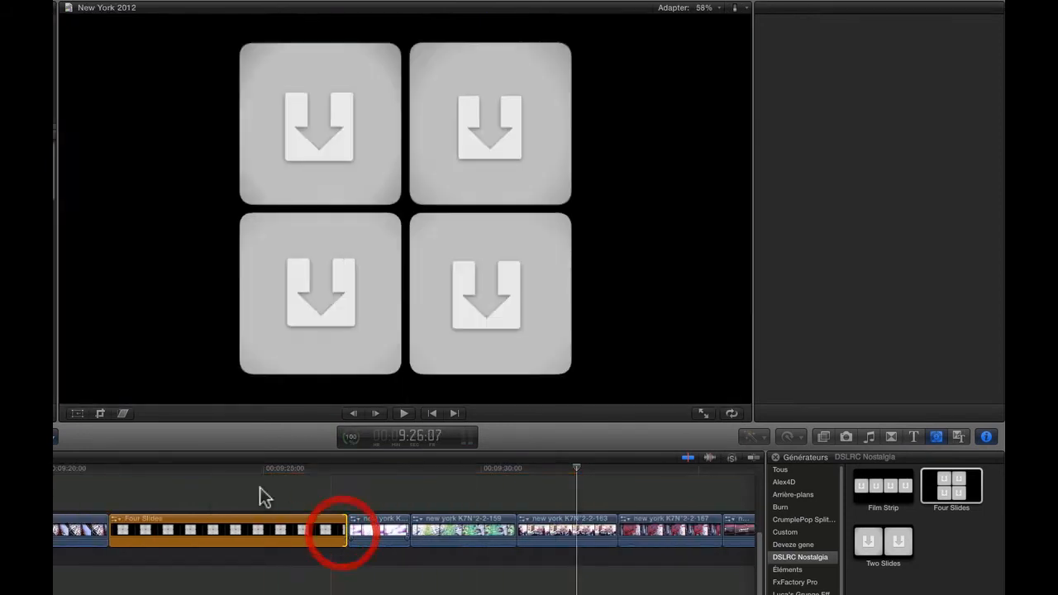
left_click(144, 518)
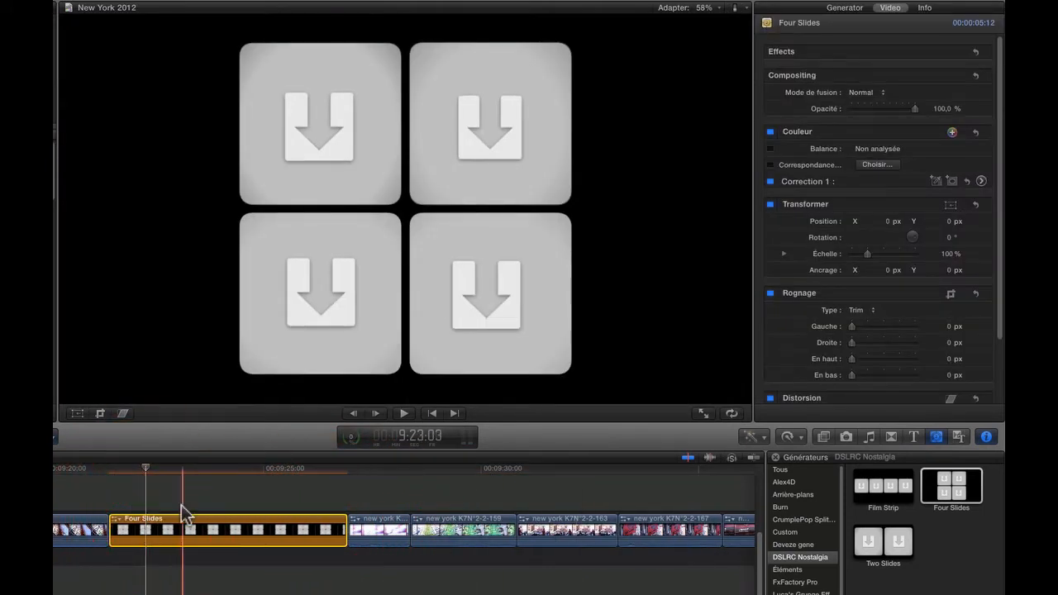
scroll(202, 532, "right", 1)
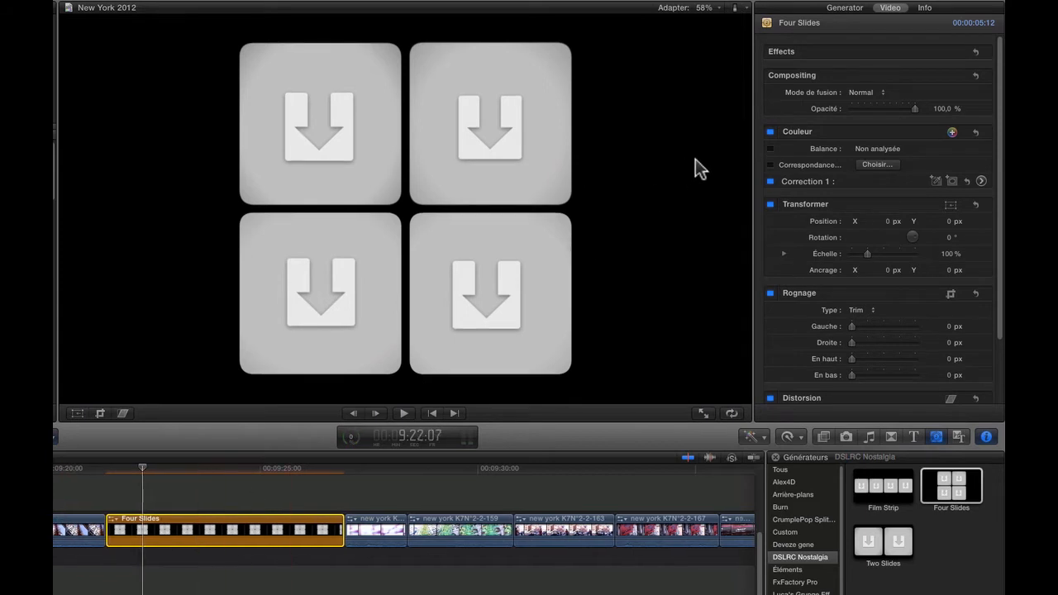
Step: Fill the Four Slides generator's Top Left slot with clip new york K7N°2-2-72 and Top Right with new york K7N°2-2-52
left_click(210, 519)
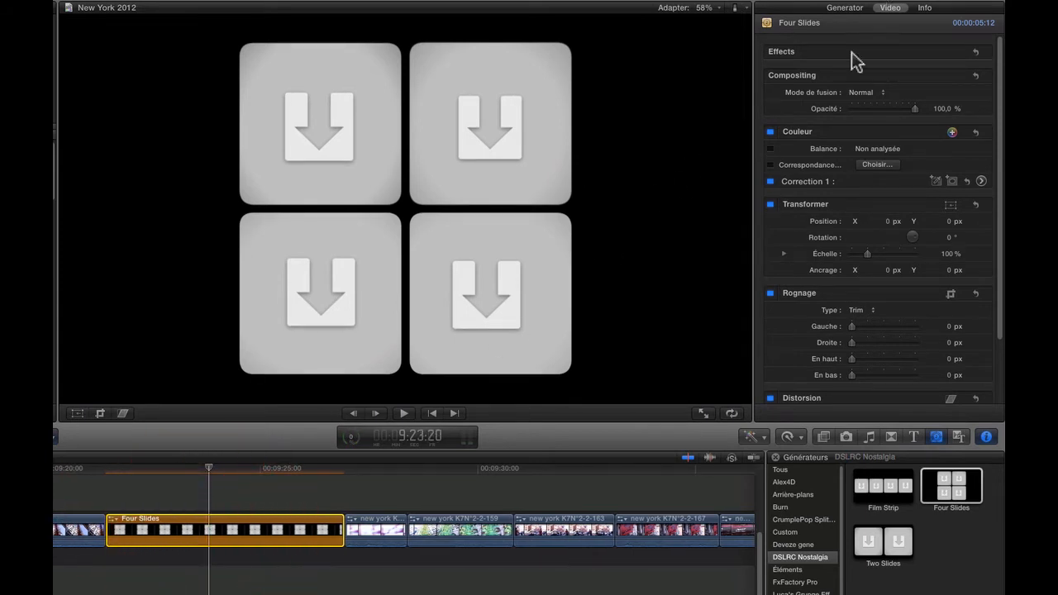
left_click(853, 10)
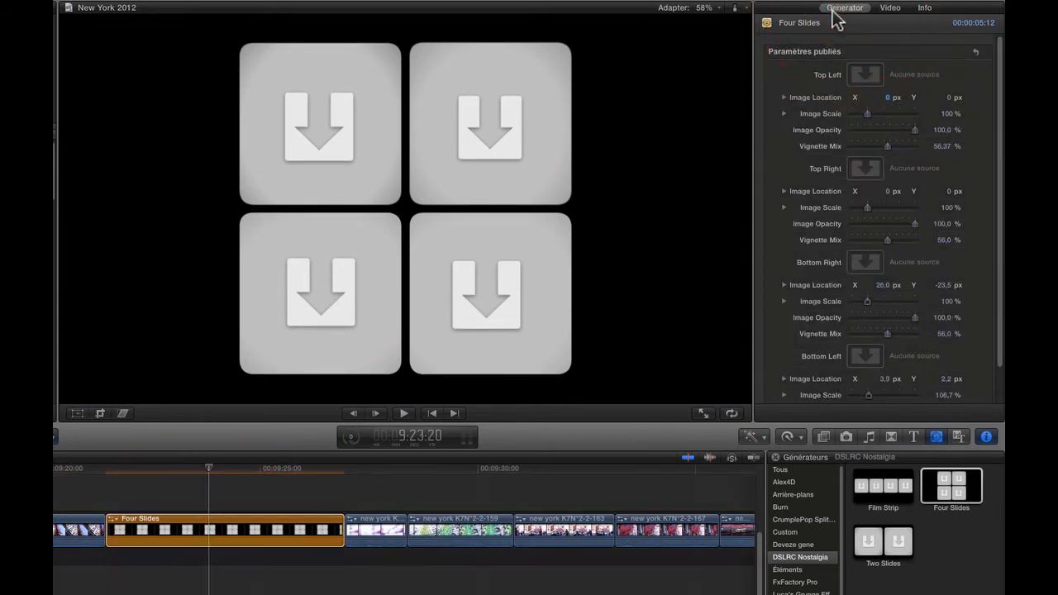
left_click(865, 75)
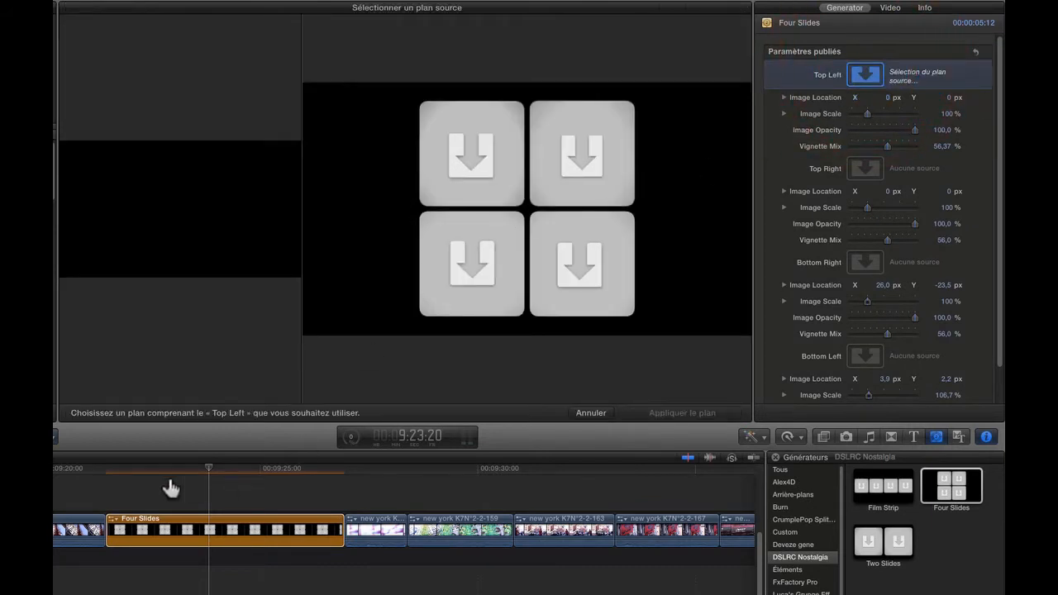
scroll(141, 484, "left", 10)
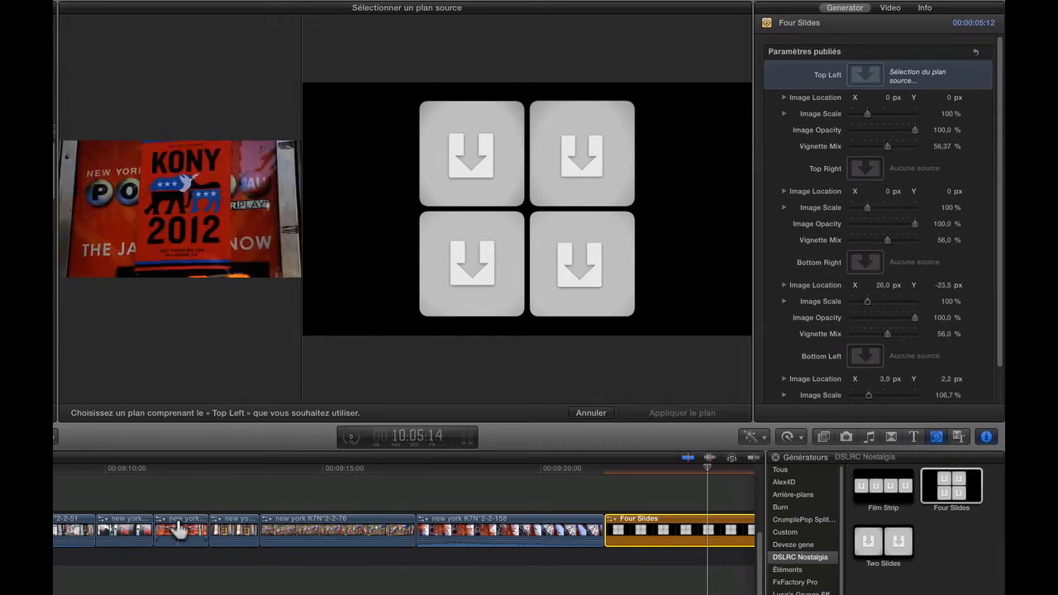
left_click(233, 530)
left_click(693, 412)
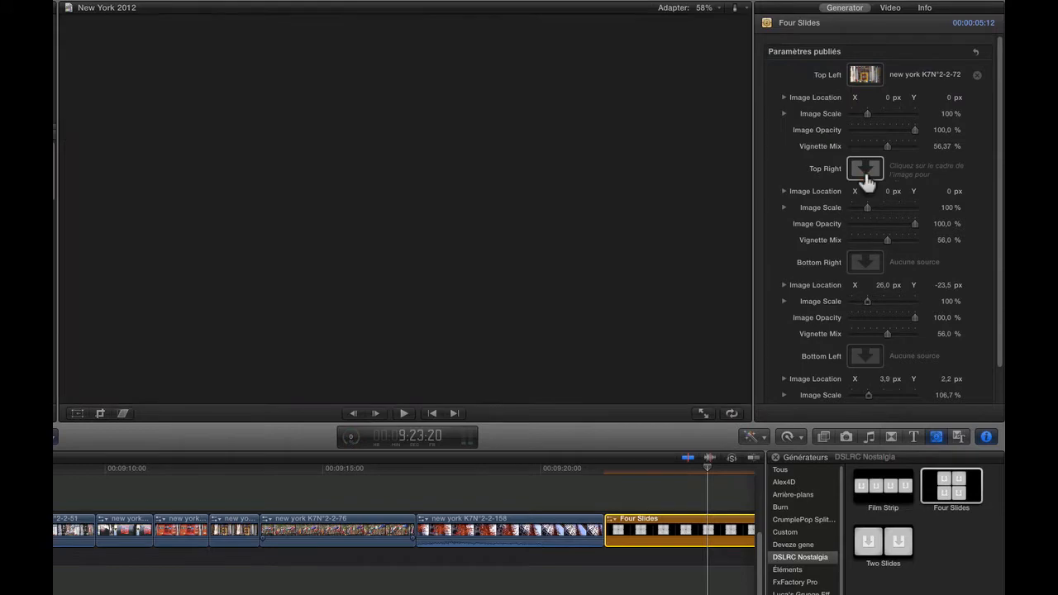
left_click(866, 171)
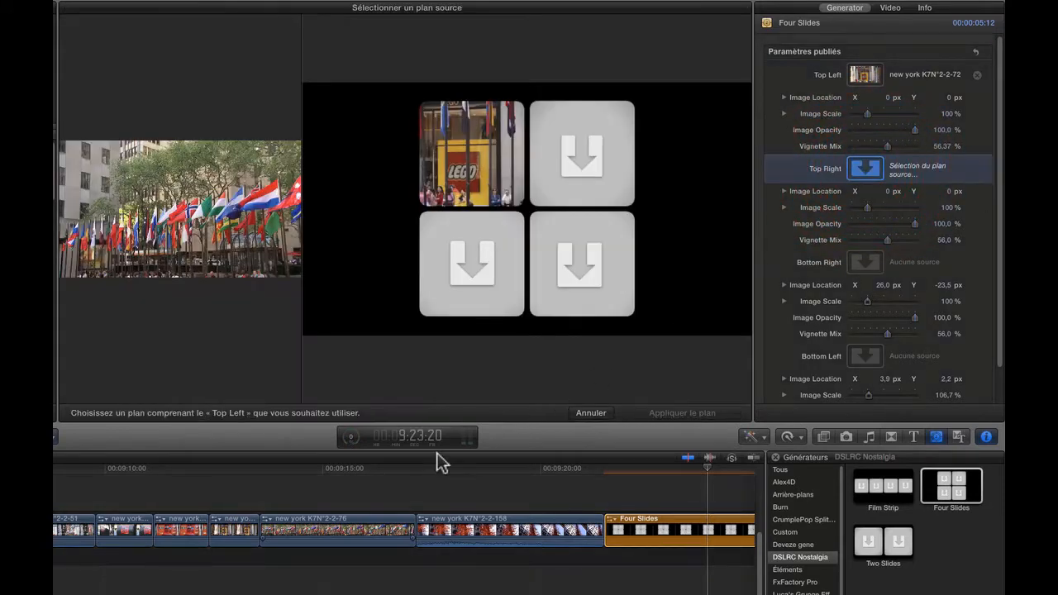
left_click(175, 533)
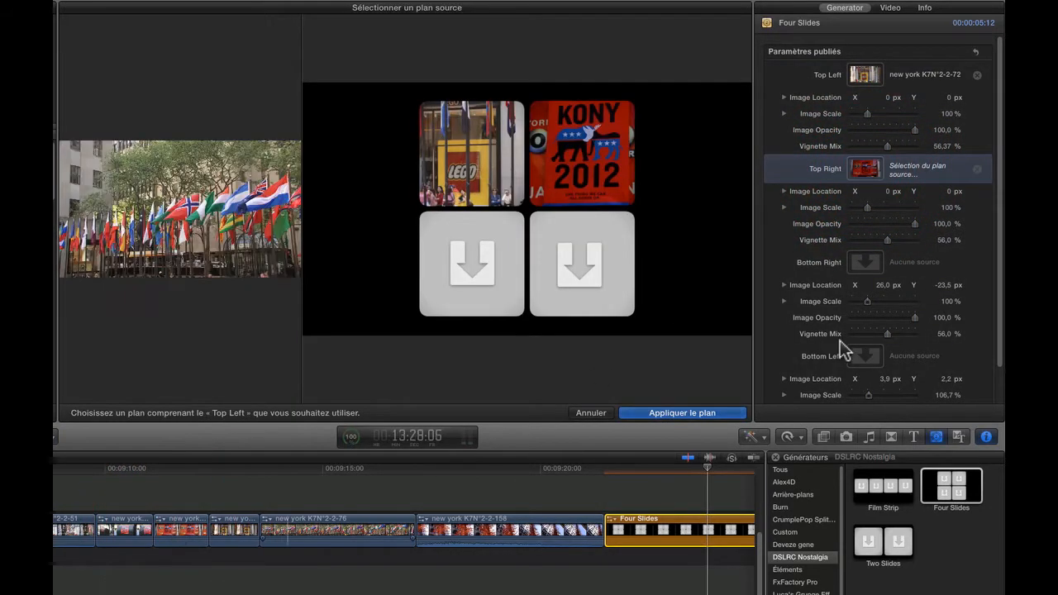
left_click(710, 413)
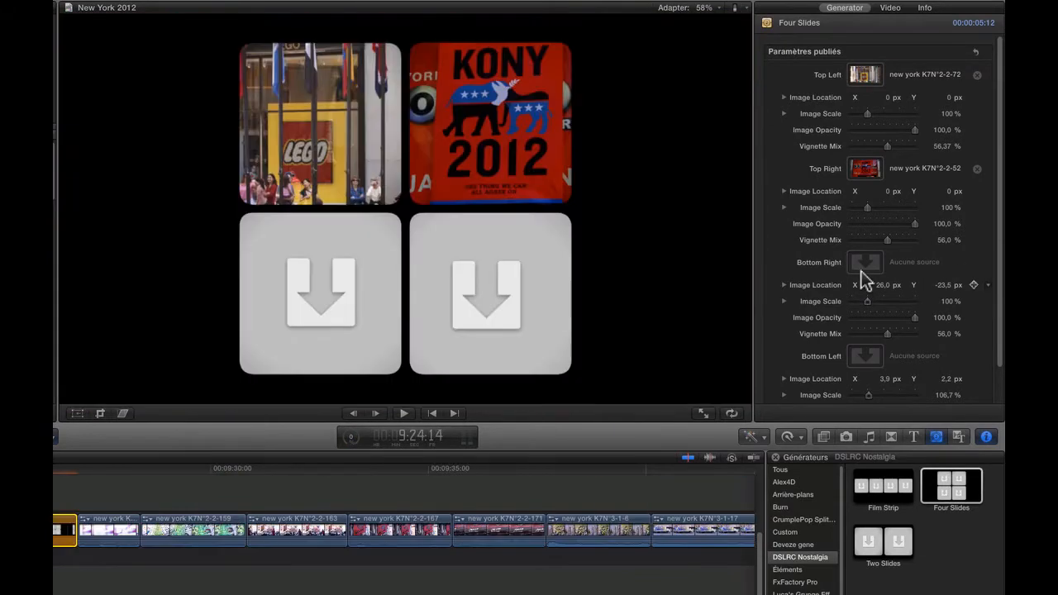
Step: Fill the generator's Bottom Right slot with clip new york K7N°3-1-17 and Bottom Left with new york K7N°3-1-6
left_click(864, 262)
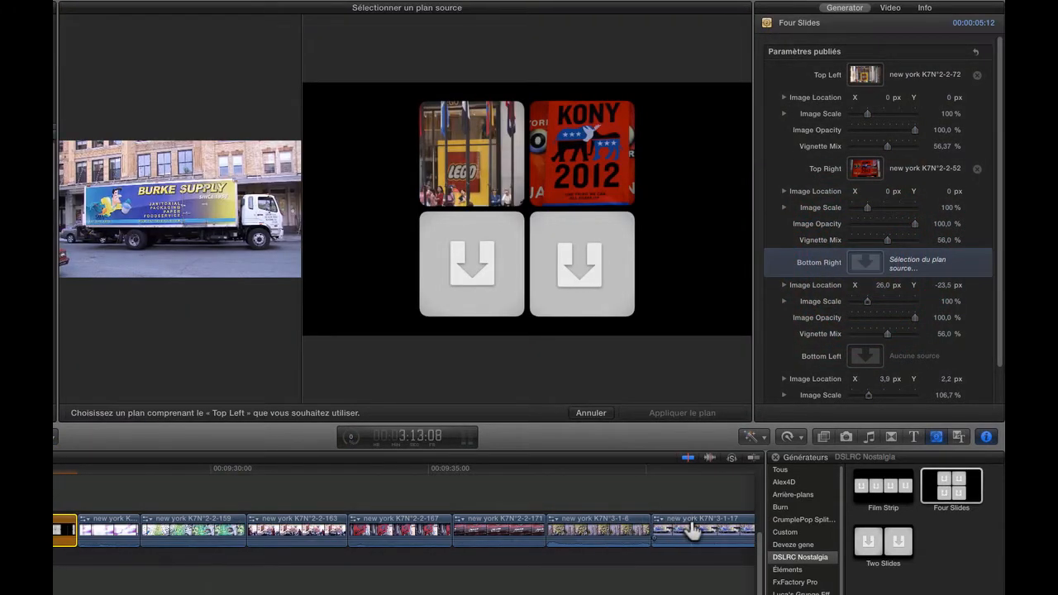
left_click(691, 527)
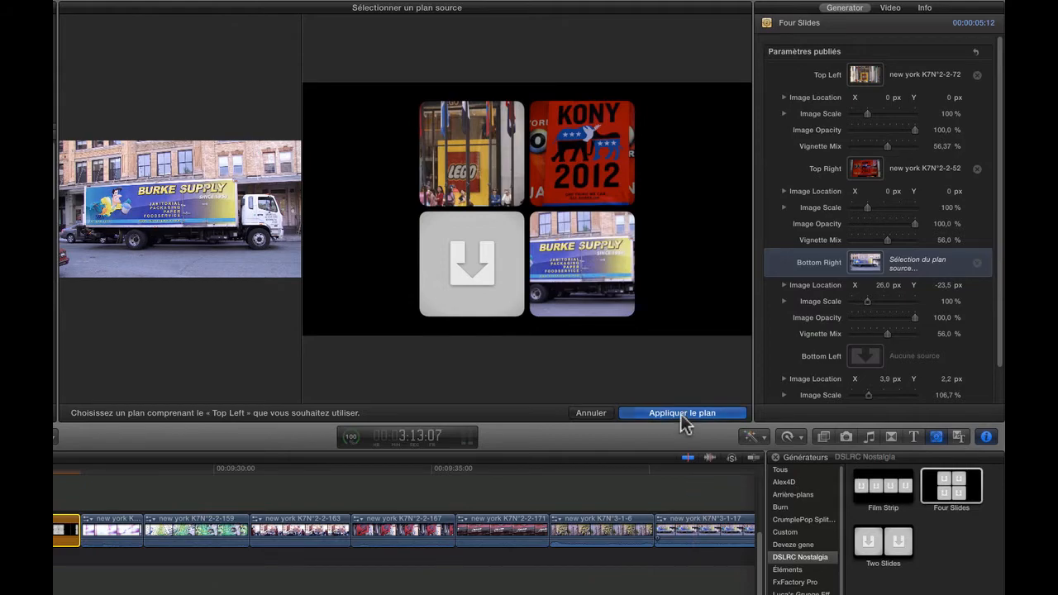
left_click(683, 413)
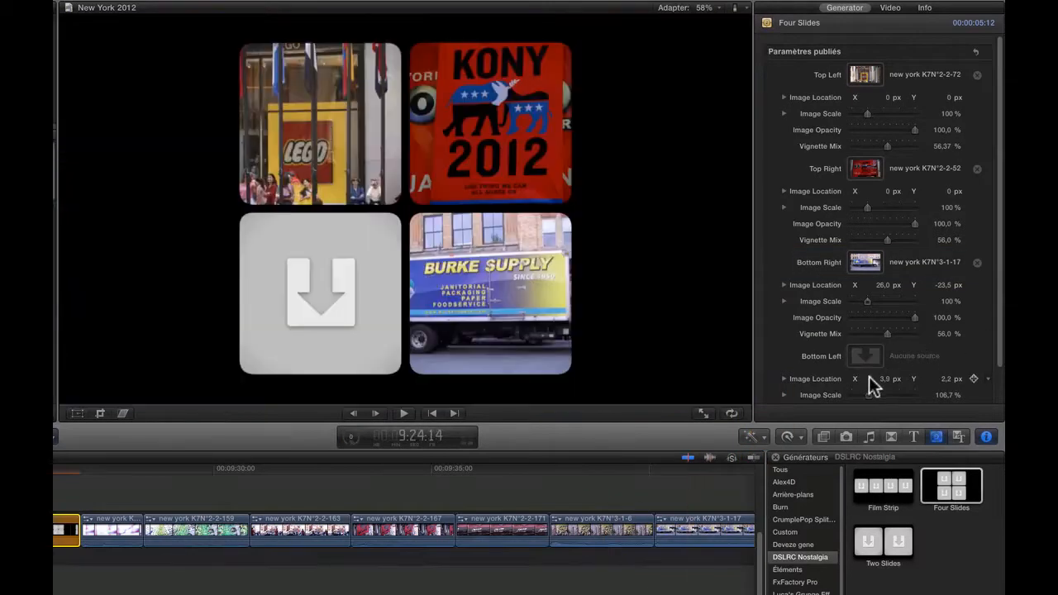
left_click(866, 358)
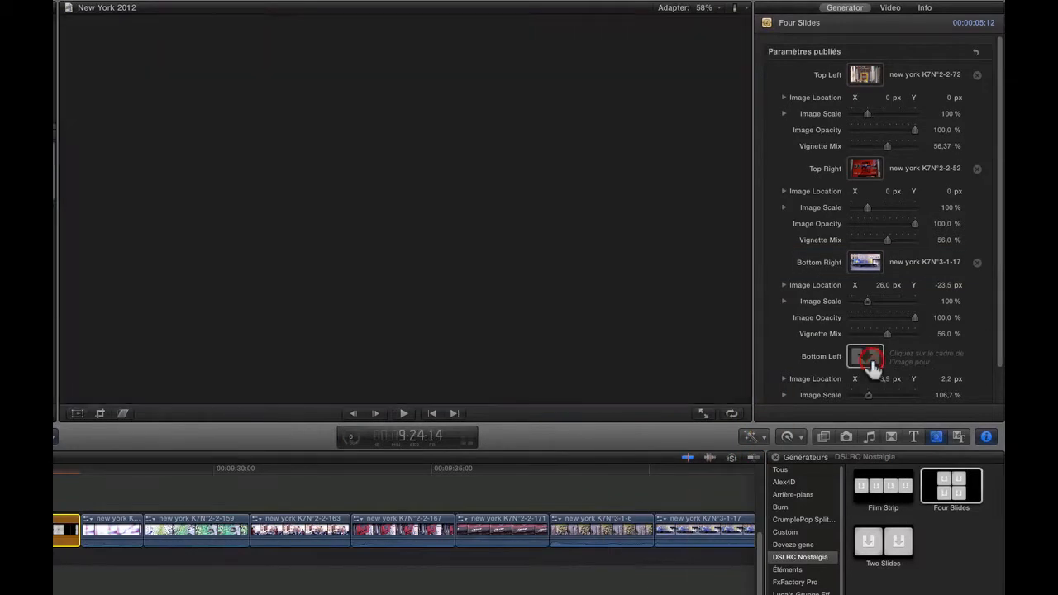
left_click(590, 530)
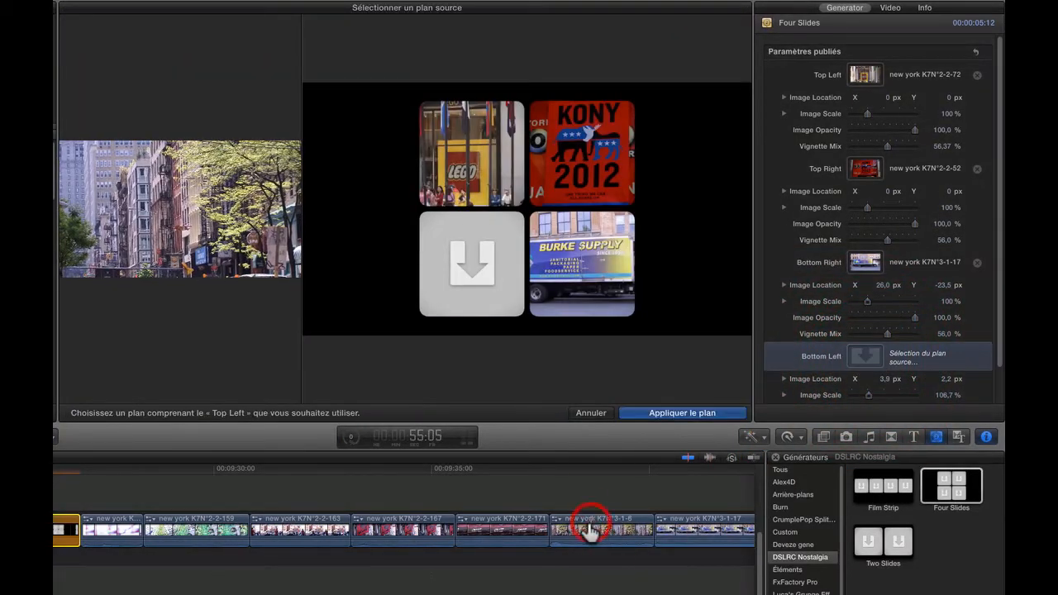
left_click(707, 414)
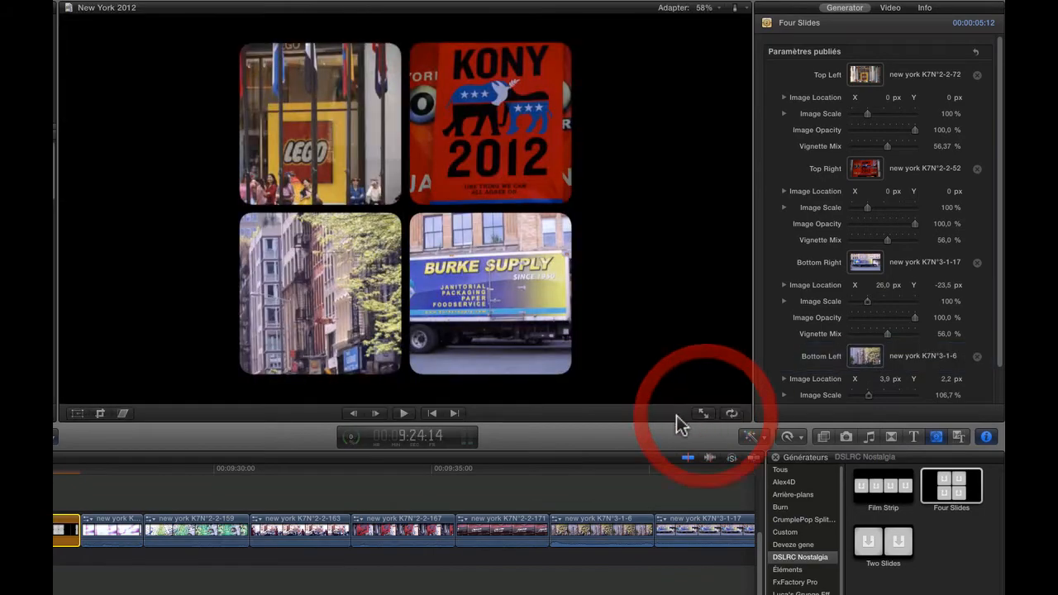
Step: Play the Four Slides generator from its start to preview the four clips together
scroll(144, 499, "left", 5)
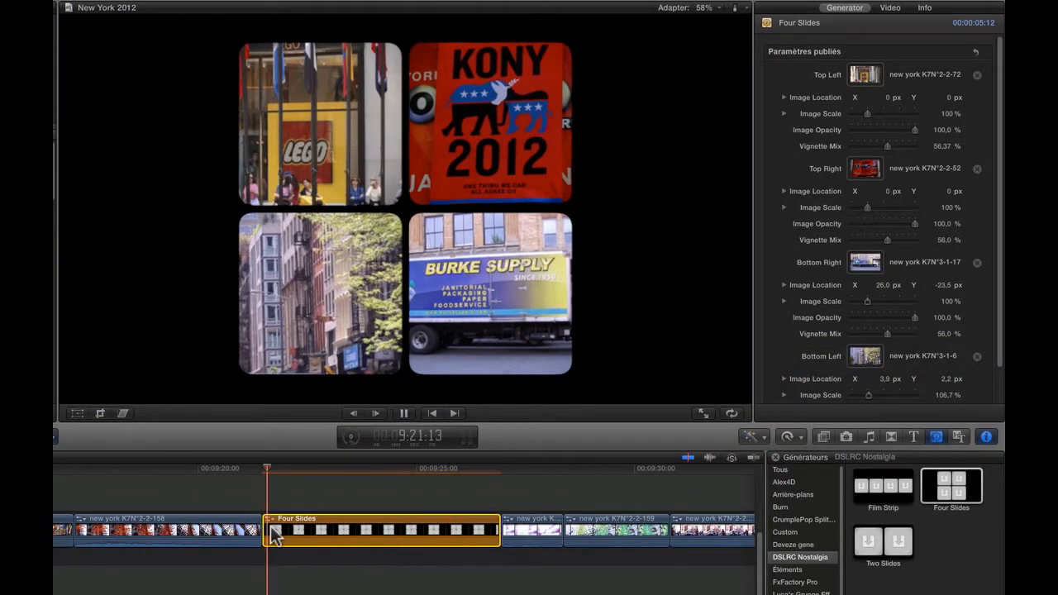
mouse_move(276, 484)
left_mouse_down()
mouse_move(444, 489)
mouse_move(295, 484)
mouse_move(264, 494)
left_mouse_up()
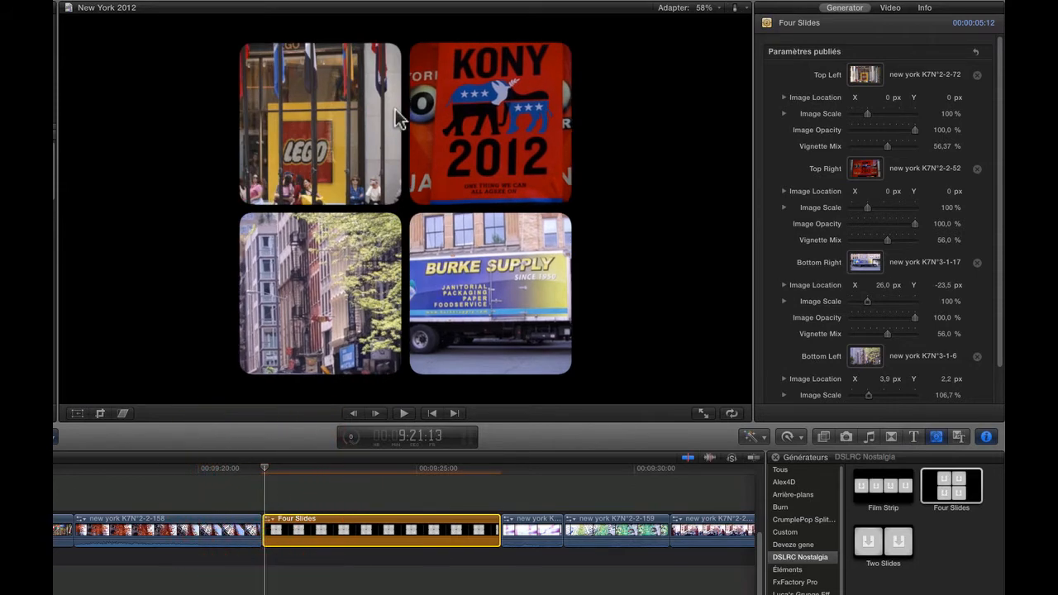
key("l")
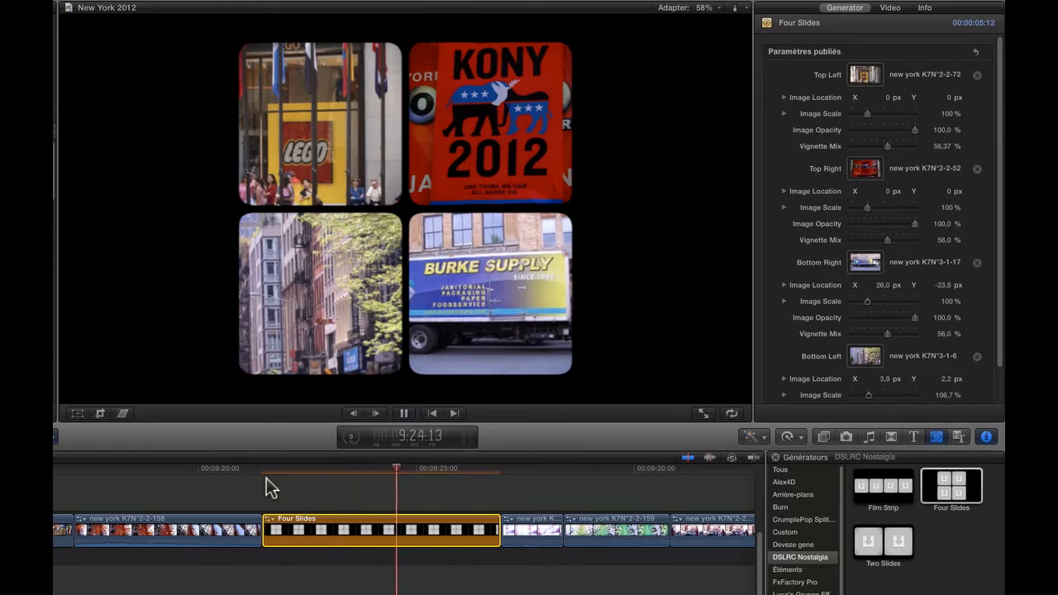
key("space")
Step: Shift the Four Slides generator's Top Left image location to X 7,9 px and Y 9,3 px
left_click(345, 523)
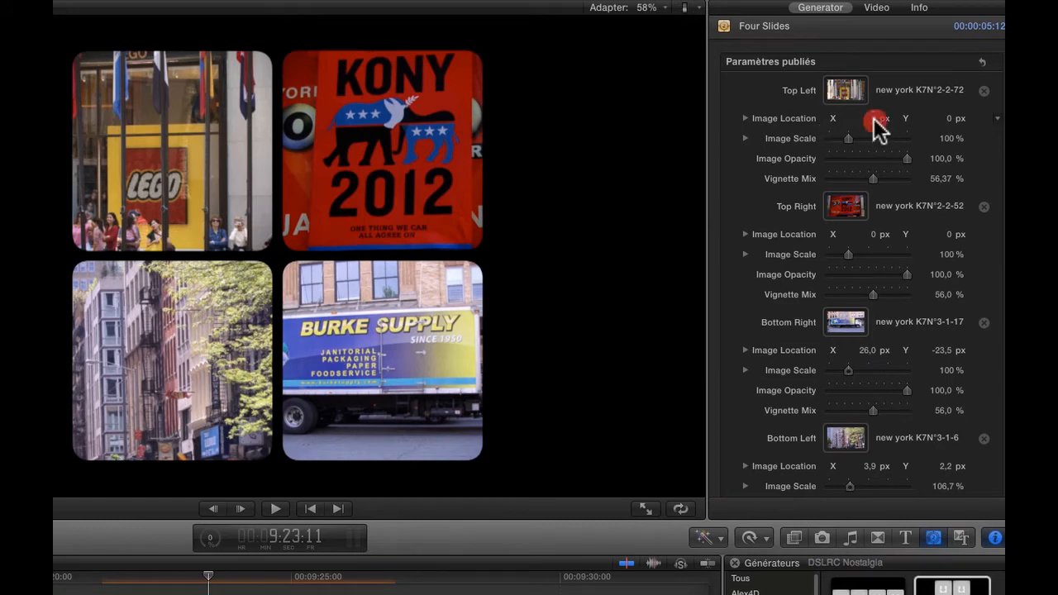
left_click_drag(877, 126, 871, 118)
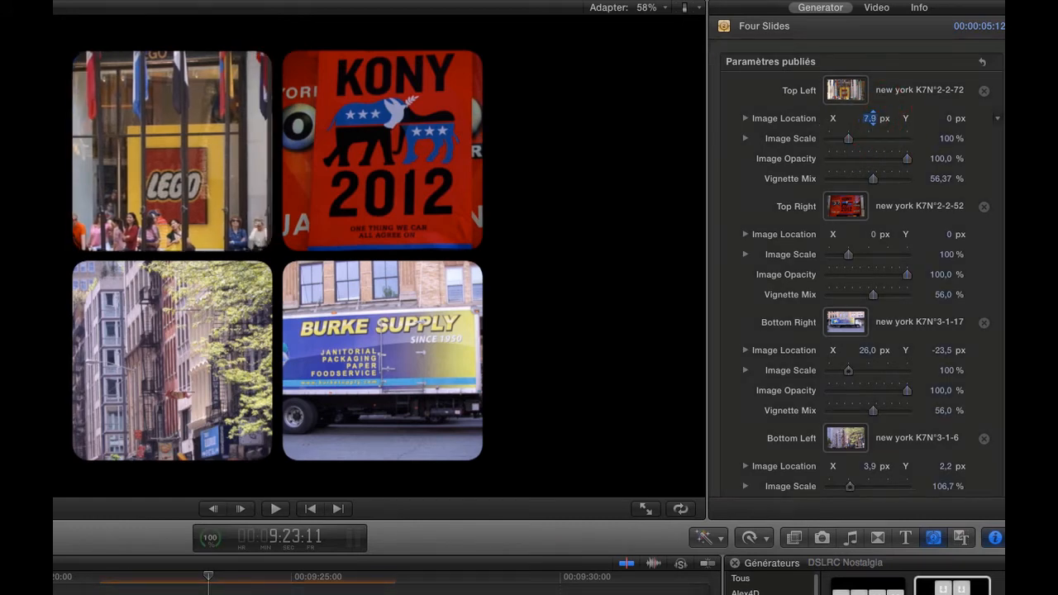
left_click_drag(948, 118, 949, 114)
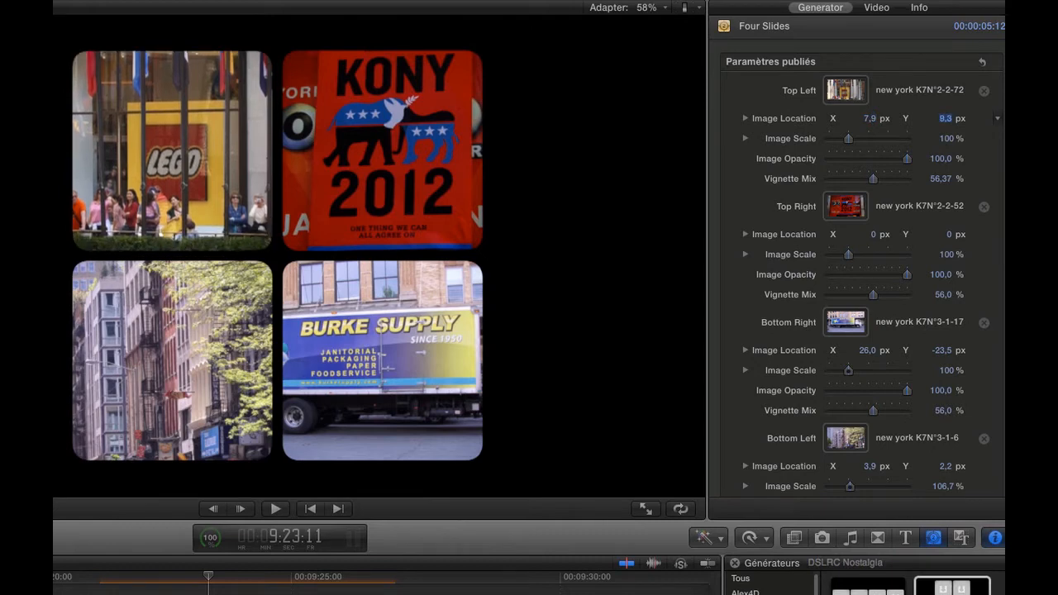
Step: Set the Top Left image's scale to 137 %, its opacity to 57,56 % and its Vignette Mix to 100 %
left_click_drag(849, 136, 877, 168)
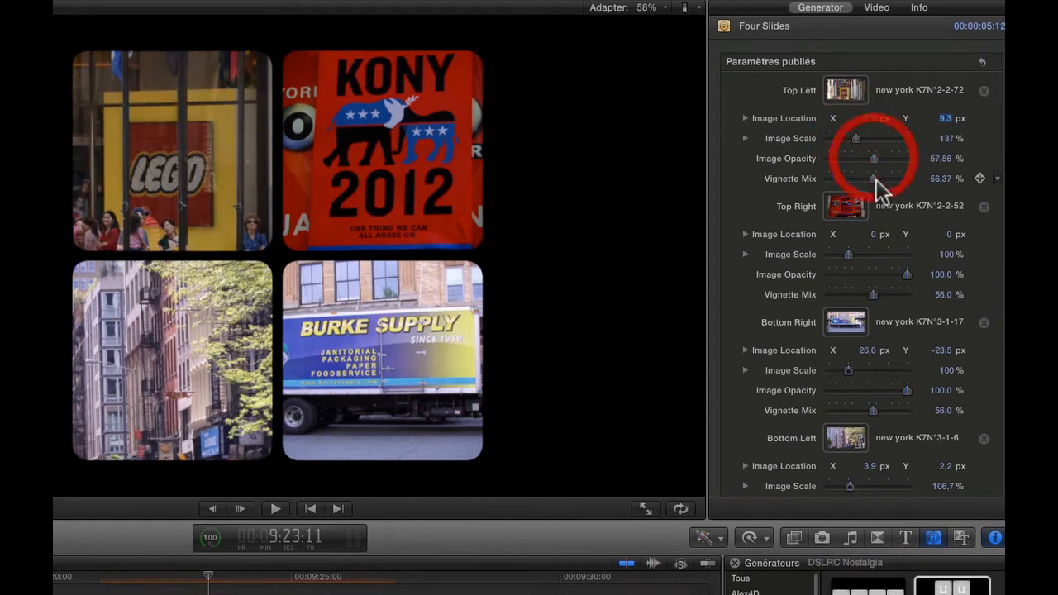
left_click(978, 178)
mouse_move(906, 178)
left_mouse_down()
mouse_move(838, 180)
mouse_move(907, 179)
left_mouse_up()
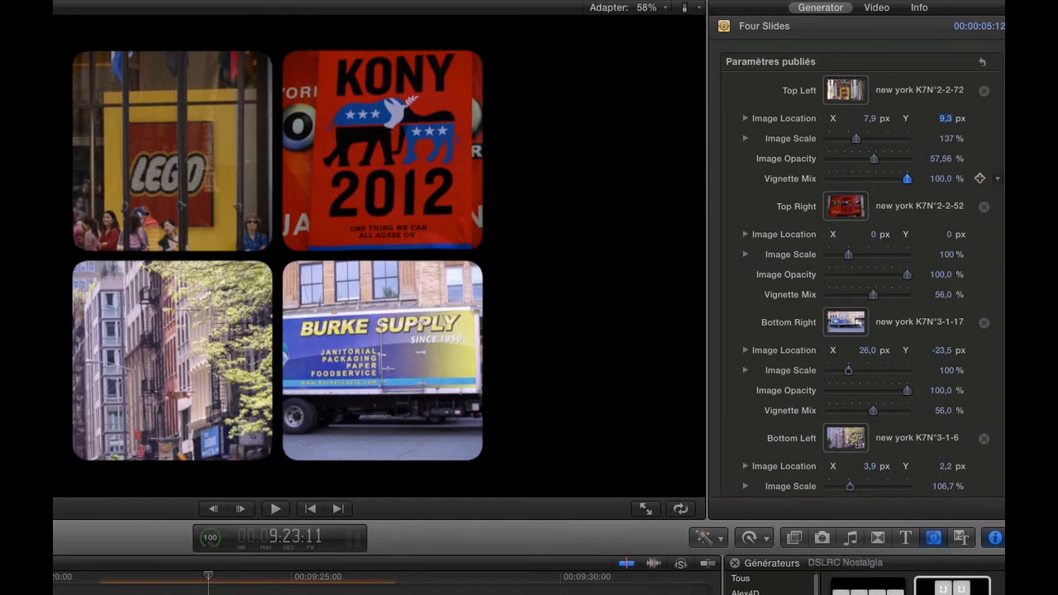
Step: Set the Top Right image's location to X 12,5 px and its scale to 71 %
left_click(854, 211)
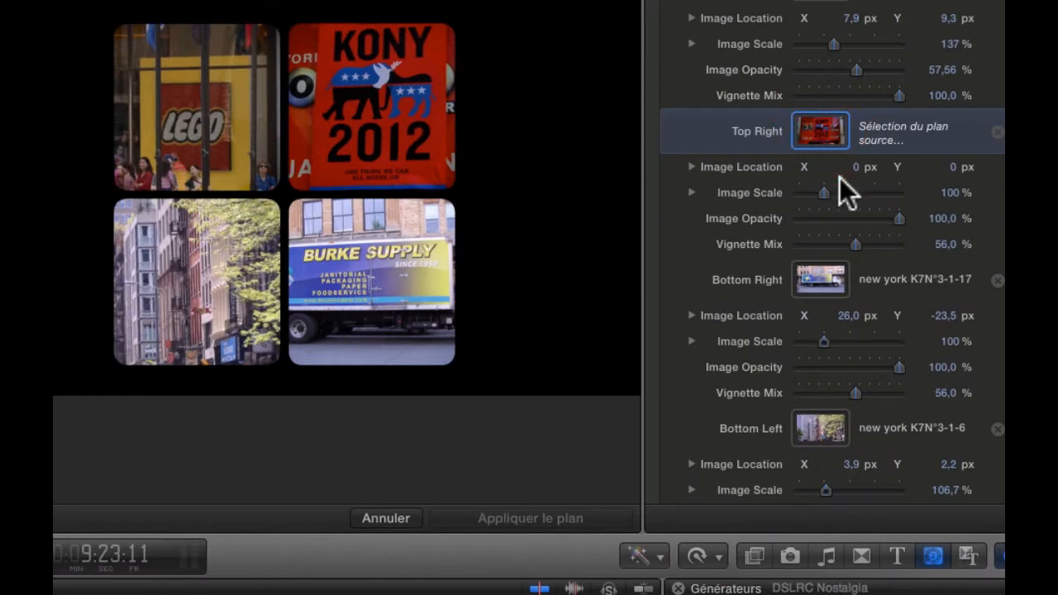
left_click_drag(856, 166, 865, 165)
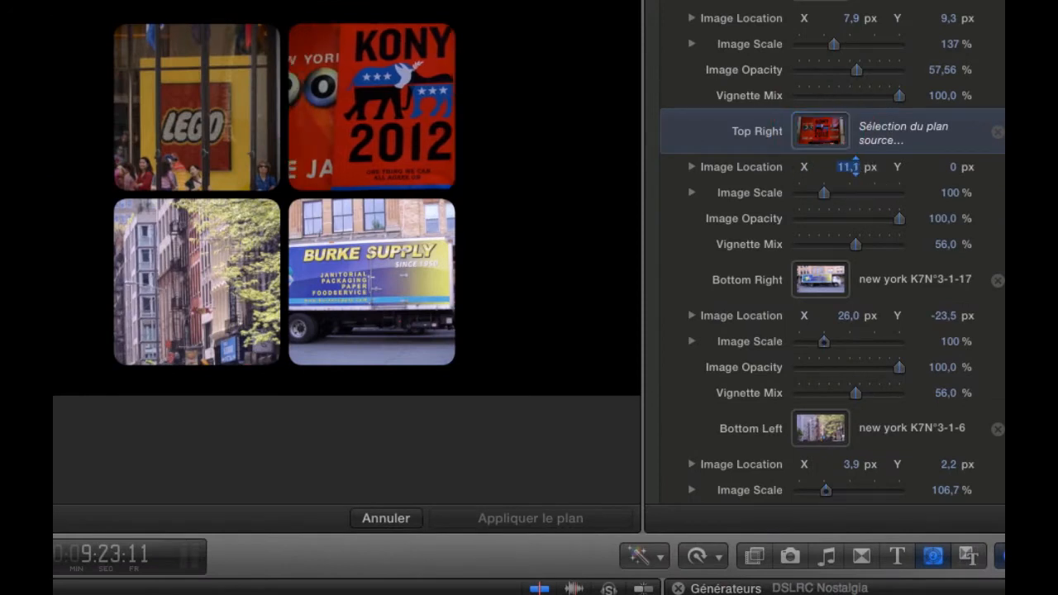
left_click_drag(824, 194, 840, 191)
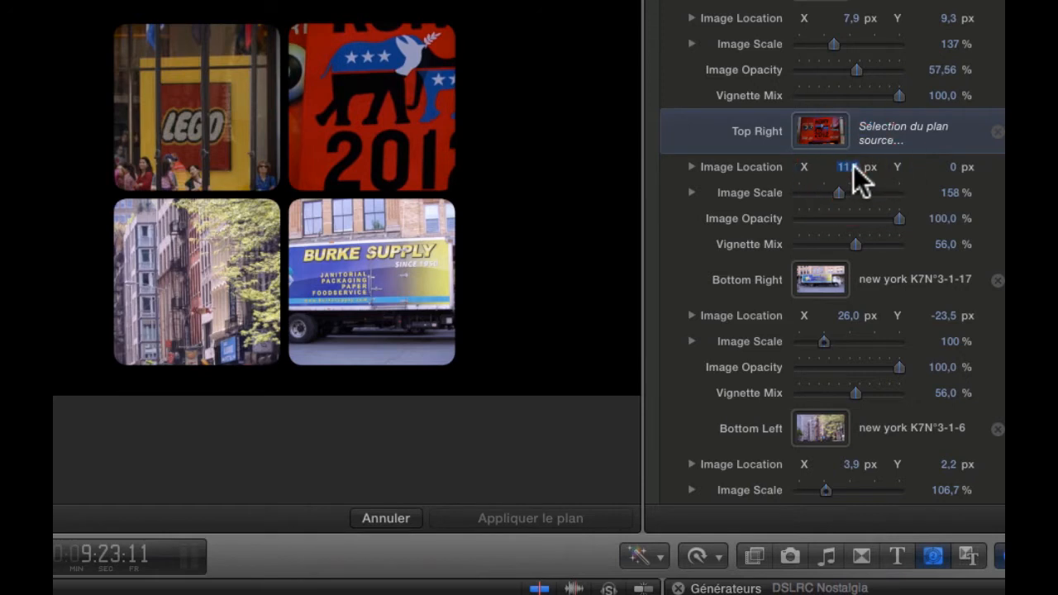
left_click_drag(856, 168, 818, 196)
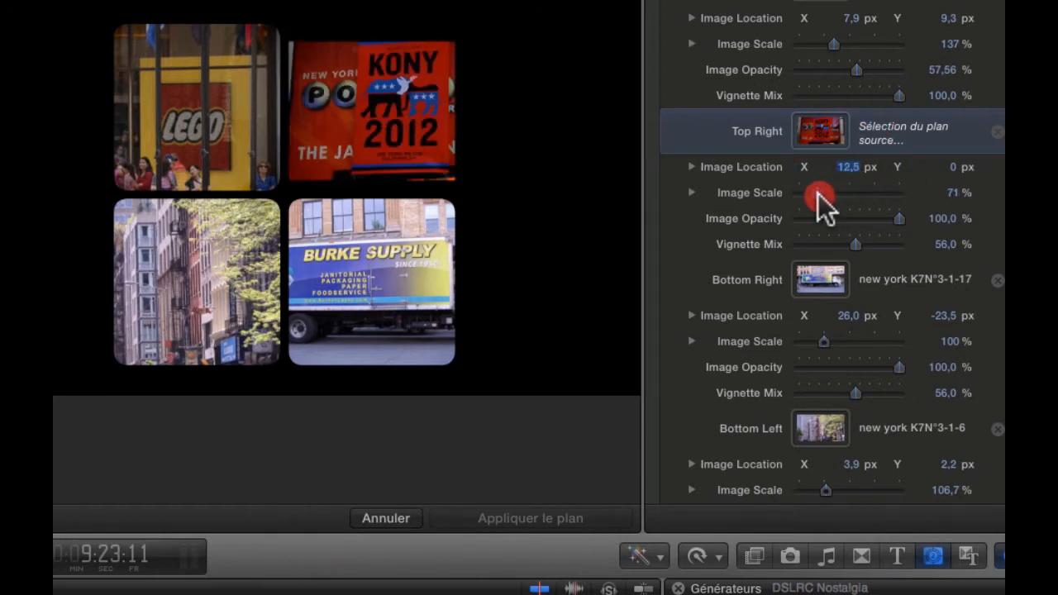
left_click(273, 311)
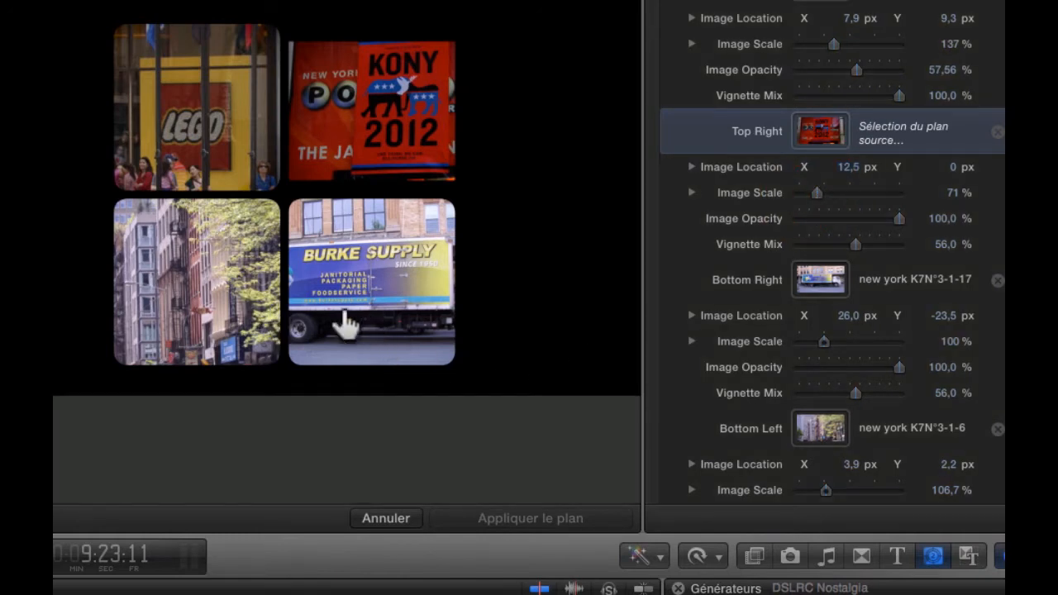
Step: Scale the Bottom Right image to 163 % and reposition it to X 42,4 px and Y -23,6 px
left_click_drag(824, 341, 868, 314)
mouse_move(945, 315)
left_mouse_down()
mouse_move(943, 324)
mouse_move(921, 299)
mouse_move(943, 316)
left_mouse_up()
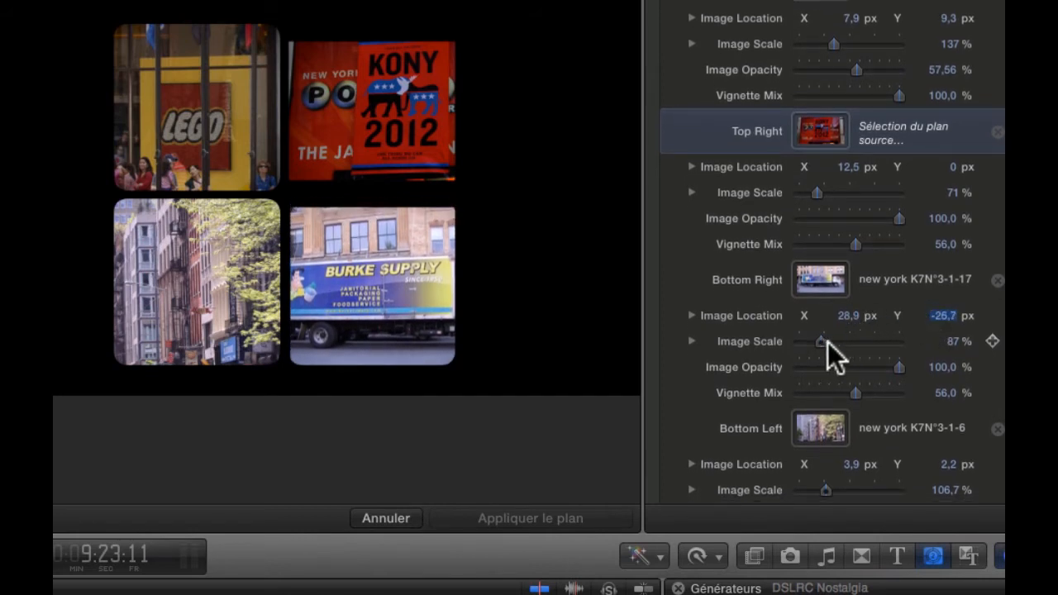
left_click_drag(827, 341, 841, 342)
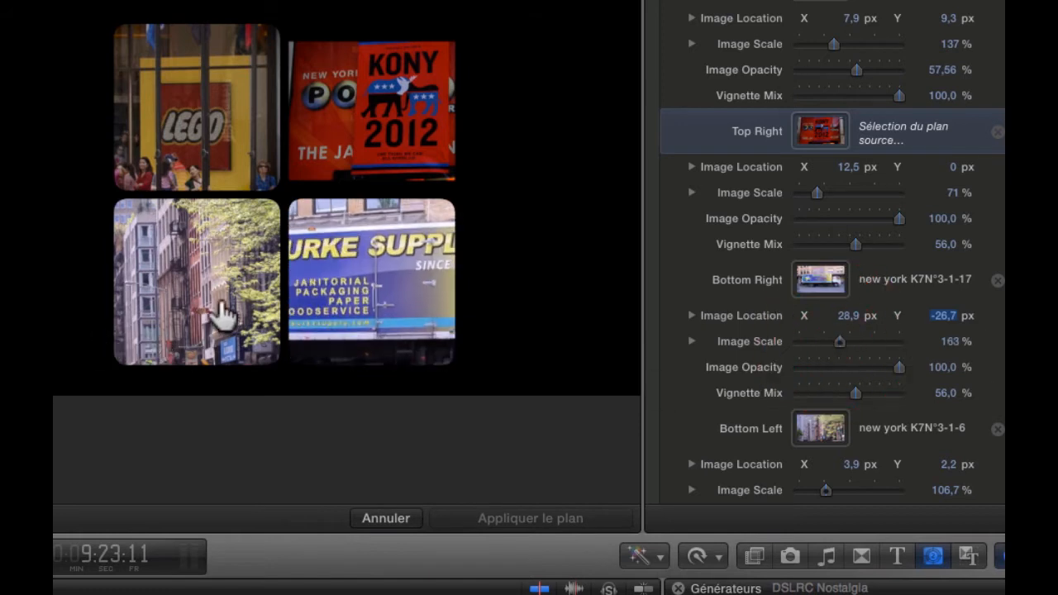
left_click_drag(849, 314, 869, 325)
left_click_drag(941, 316, 945, 315)
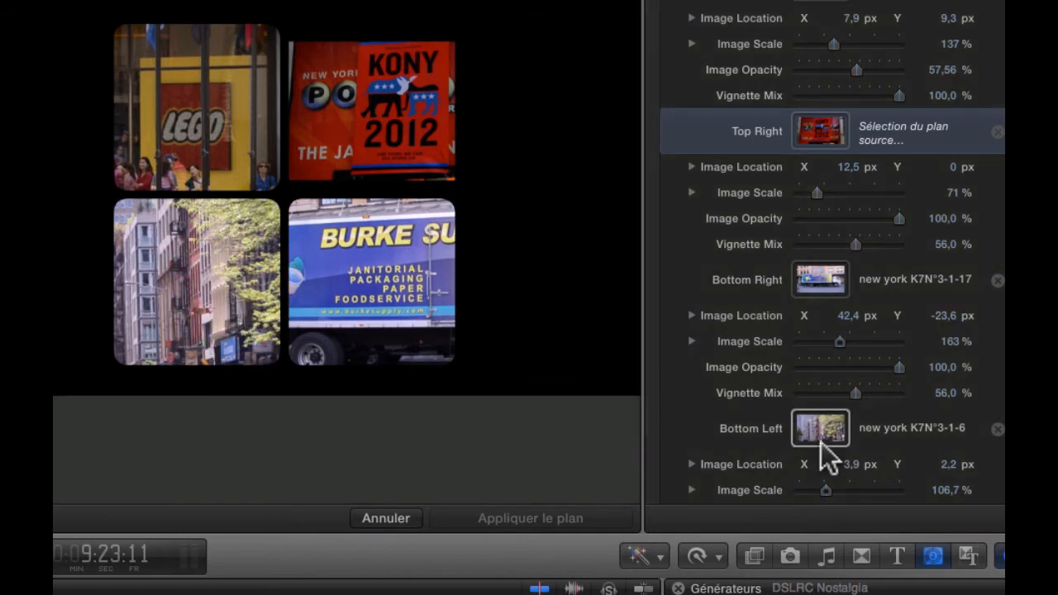
Step: Scale the Bottom Left image to 156 % and reposition it to X 29,4 px and Y 5,6 px
left_click(829, 428)
scroll(856, 471, "down", 2)
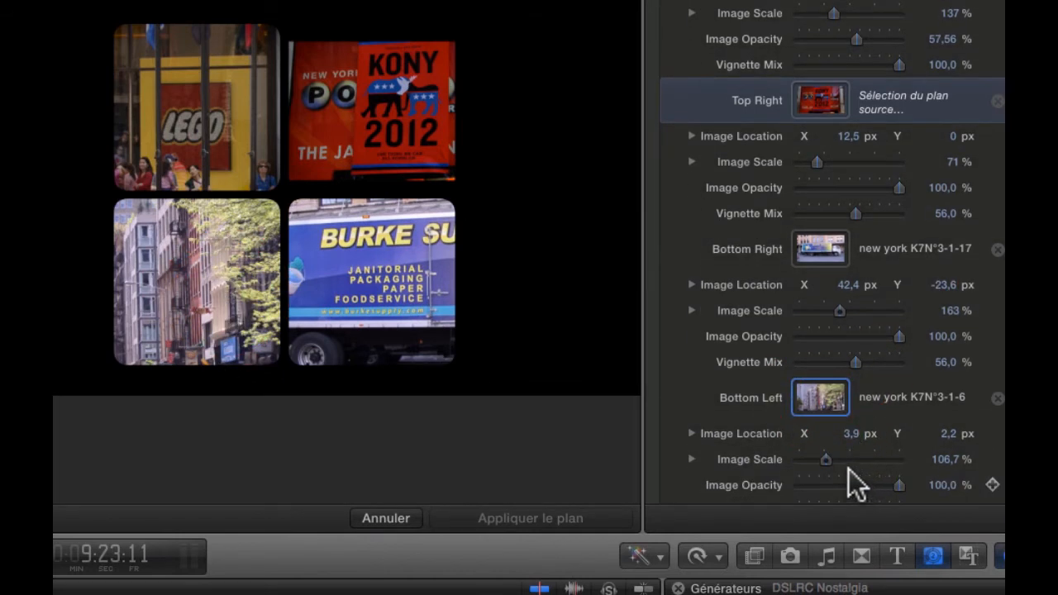
left_click_drag(829, 458, 854, 433)
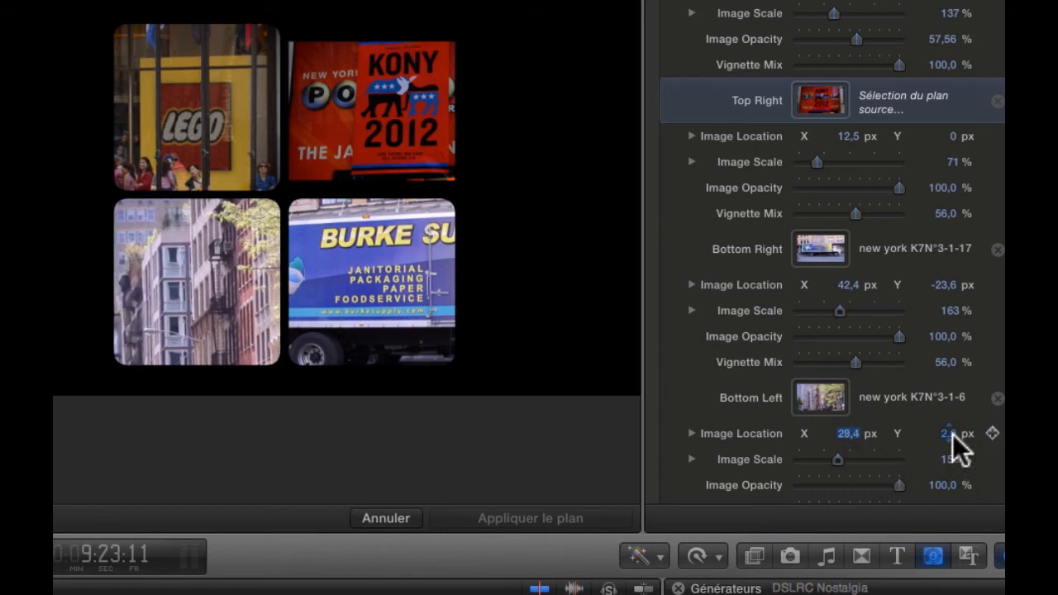
left_click_drag(951, 438, 958, 434)
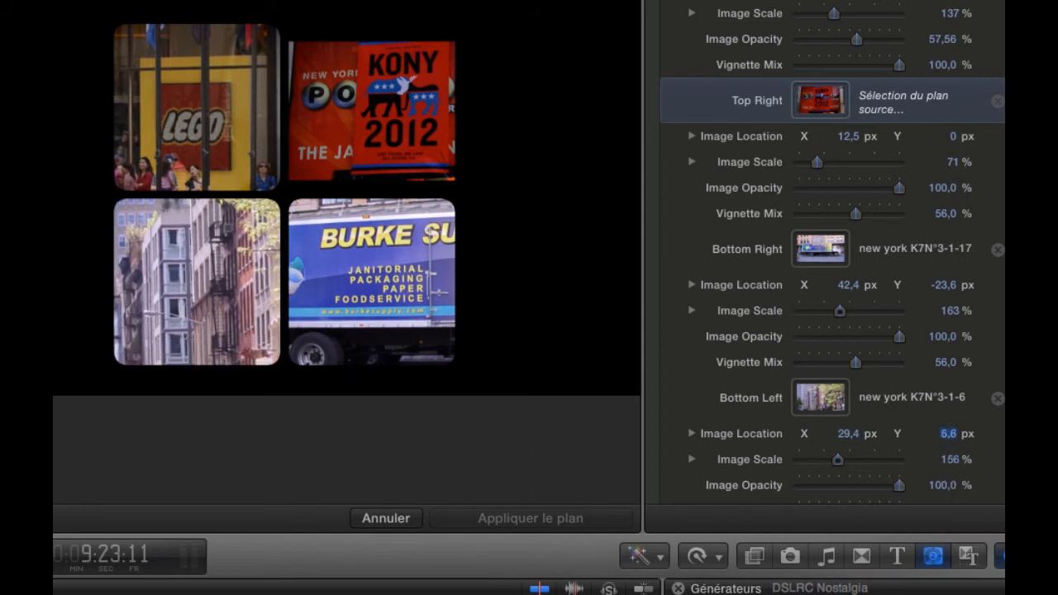